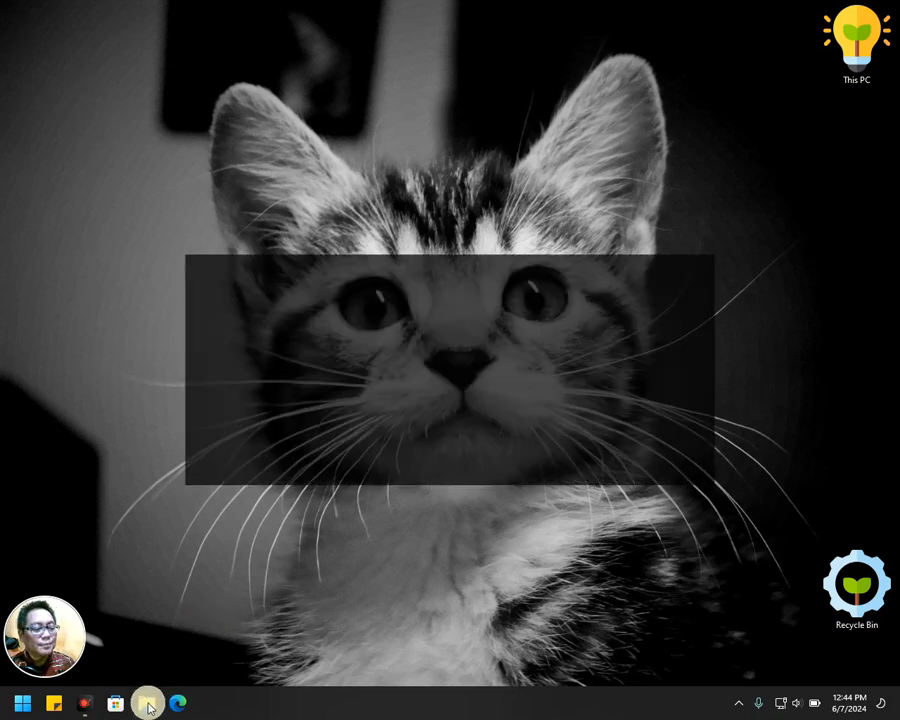
# Open Downloads\Programs in File Explorer and select the Betterbird installer.
pyautogui.click(18, 711)
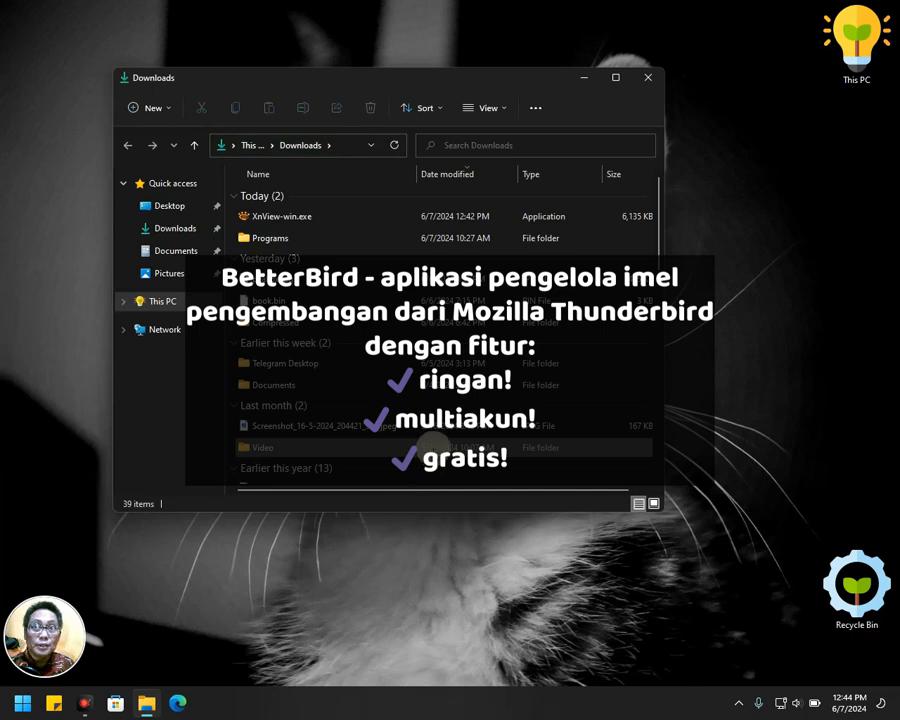
pyautogui.click(316, 241)
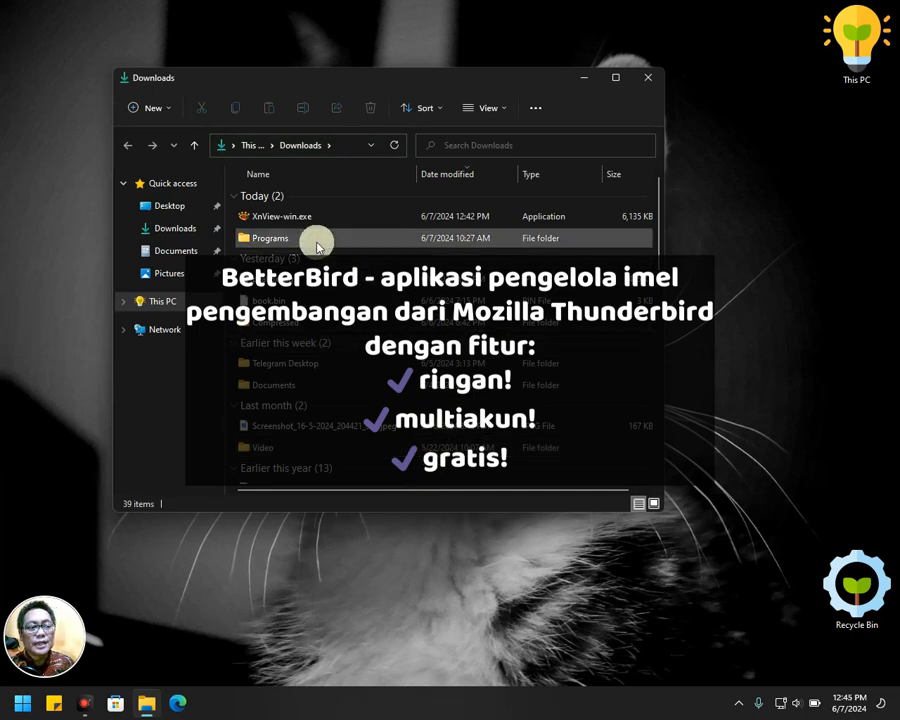
pyautogui.doubleClick(317, 245)
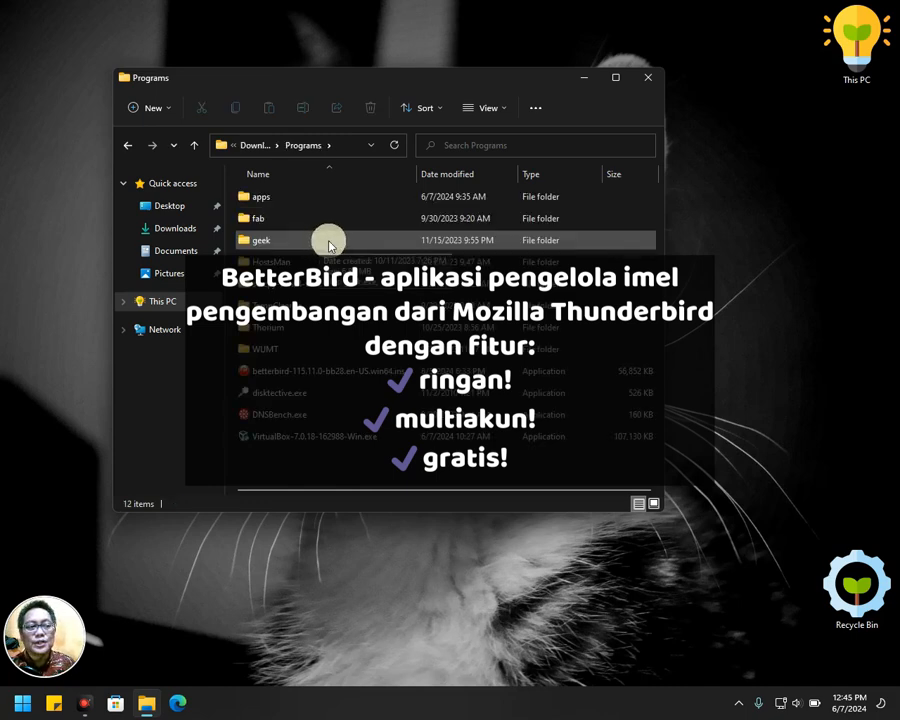
pyautogui.click(300, 372)
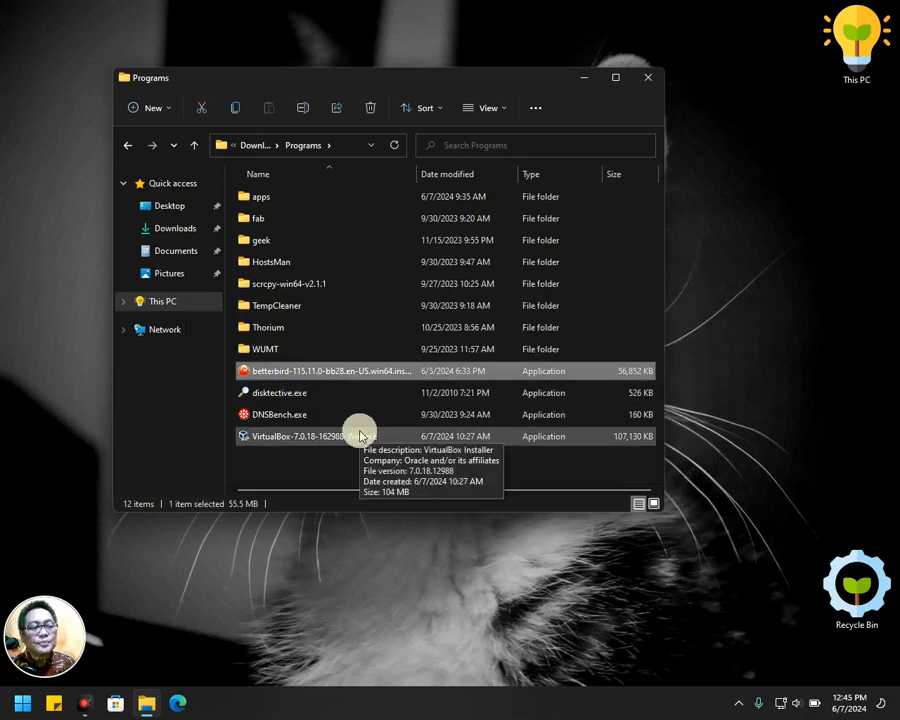
# Install Betterbird 115.11.0 with Standard setup, not as the default mail app, and launch it.
pyautogui.doubleClick(307, 375)
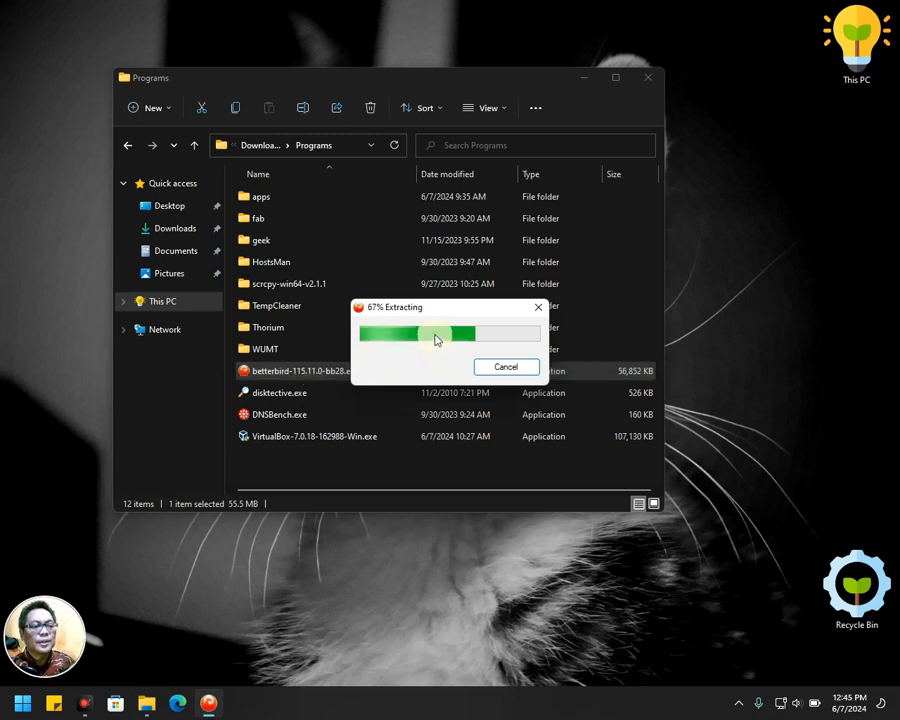
pyautogui.click(648, 78)
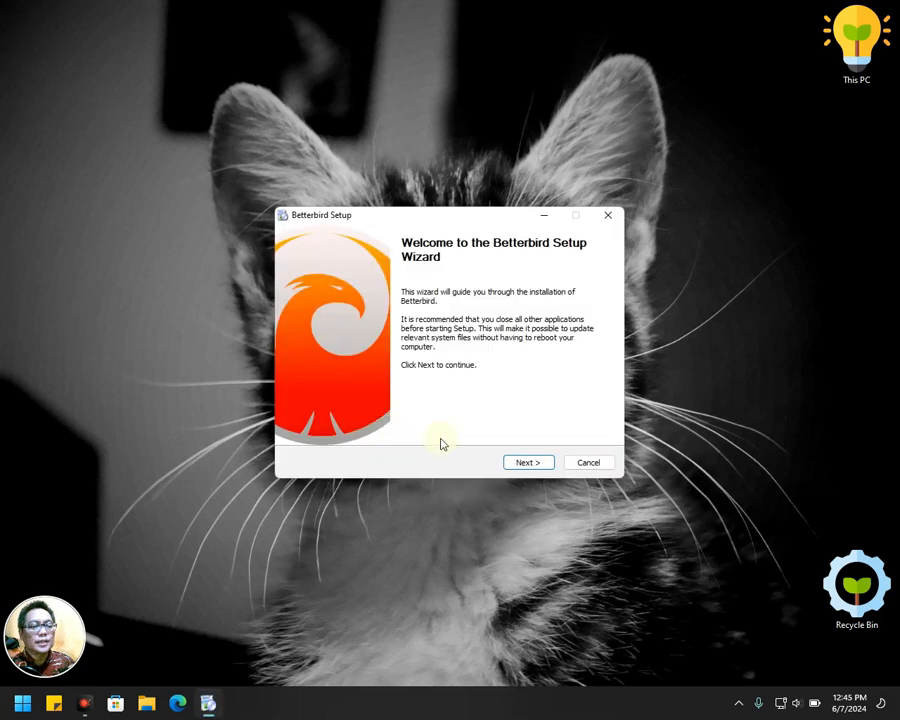
pyautogui.click(529, 463)
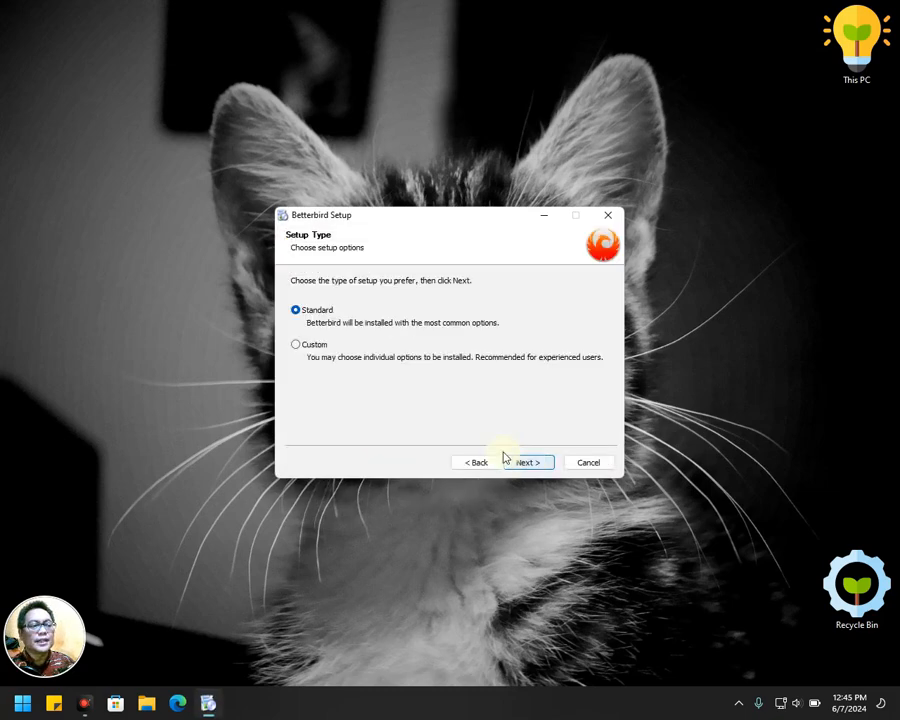
pyautogui.click(529, 464)
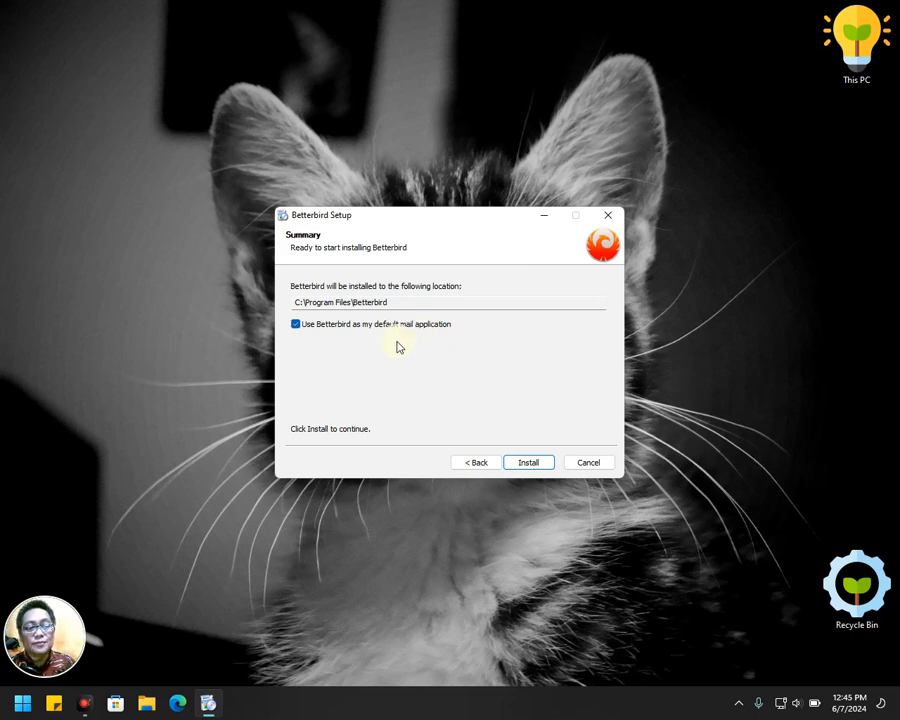
pyautogui.click(295, 324)
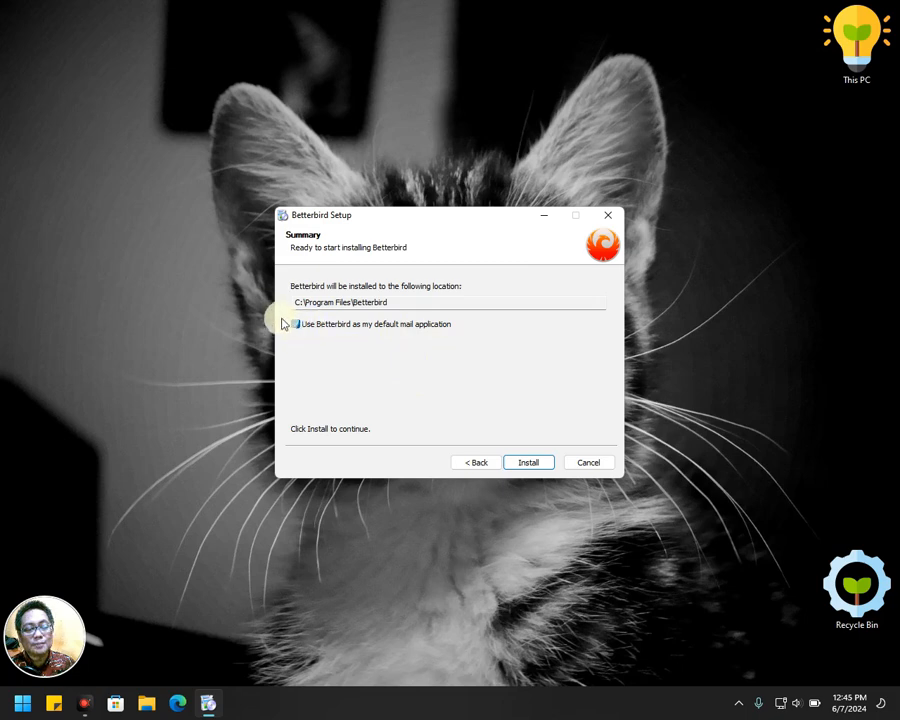
pyautogui.click(532, 464)
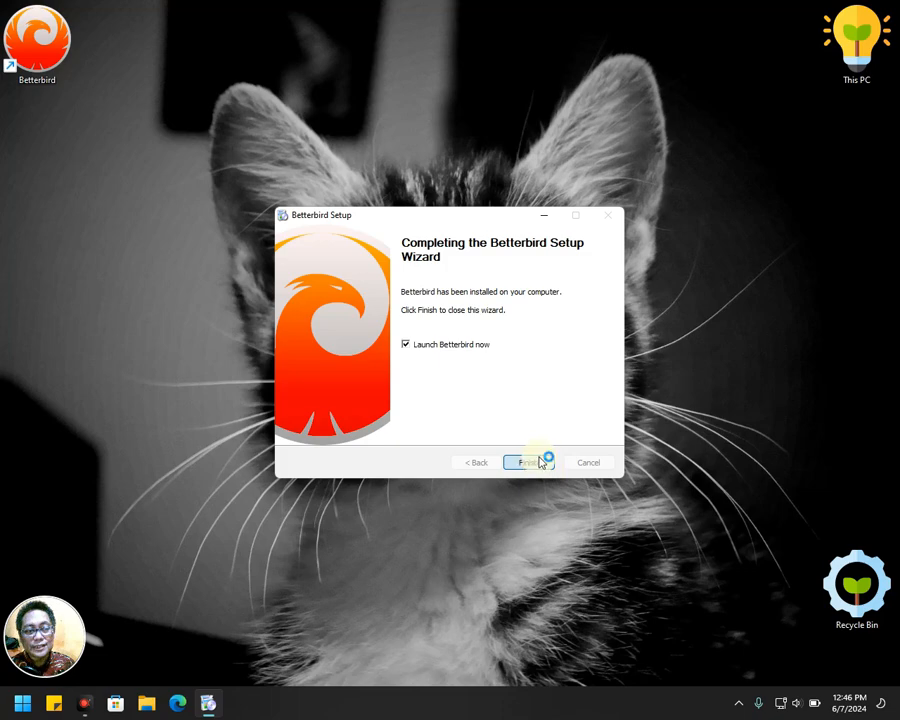
pyautogui.click(537, 462)
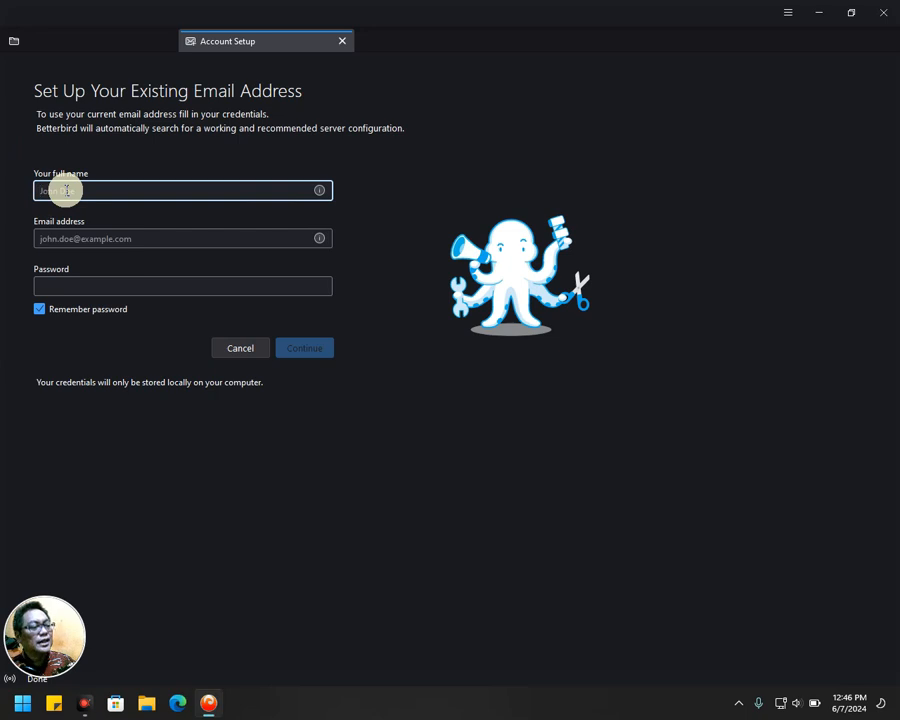
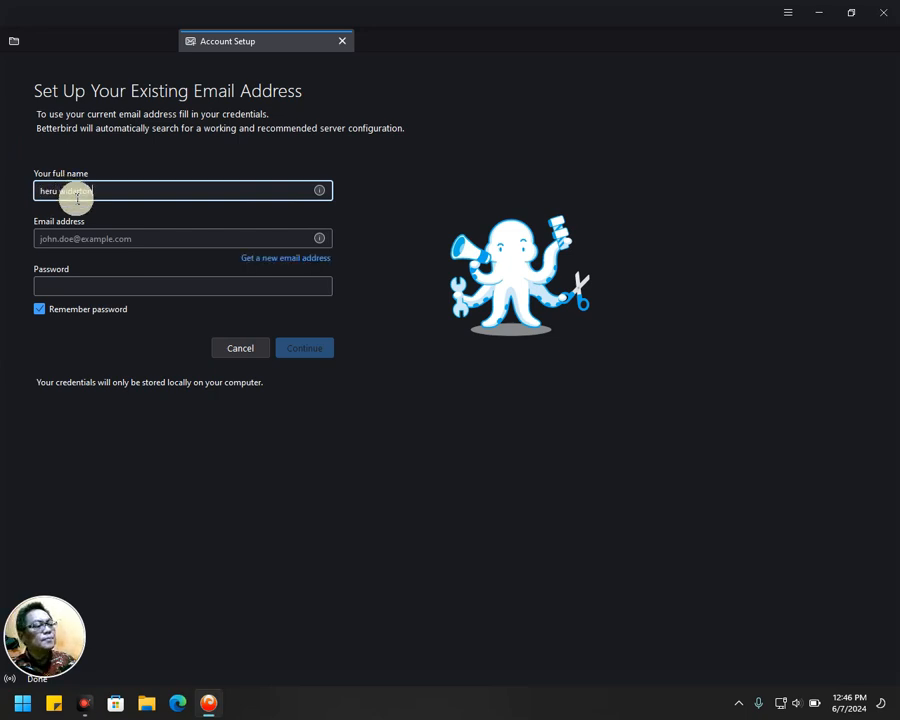
# Enter the user's full name, company e-mail address and account password in Account Setup.
pyautogui.press('Tab')
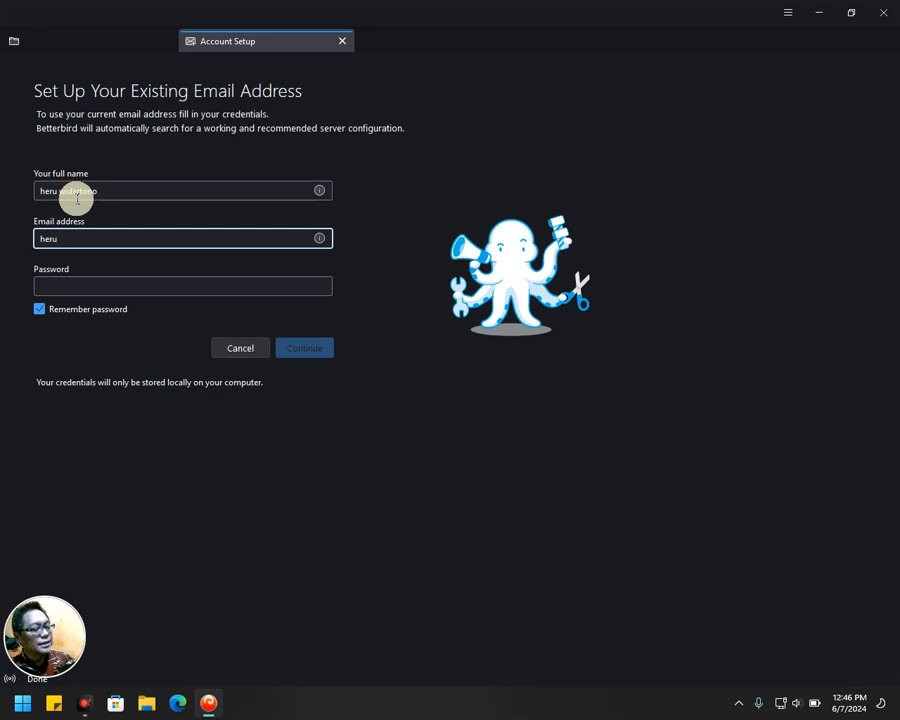
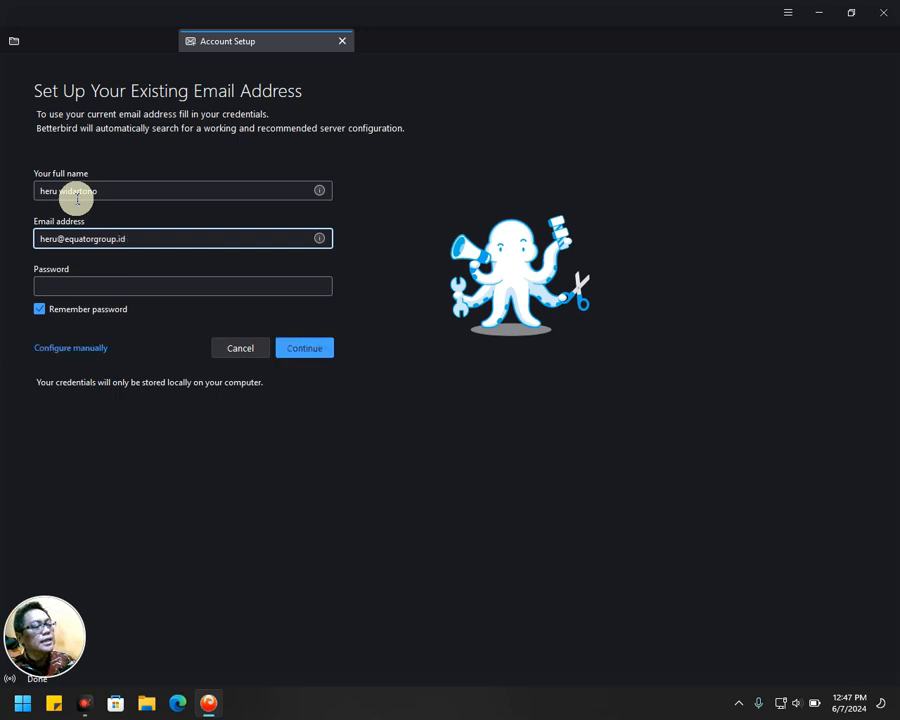
pyautogui.press('Tab')
pyautogui.write('••••••')
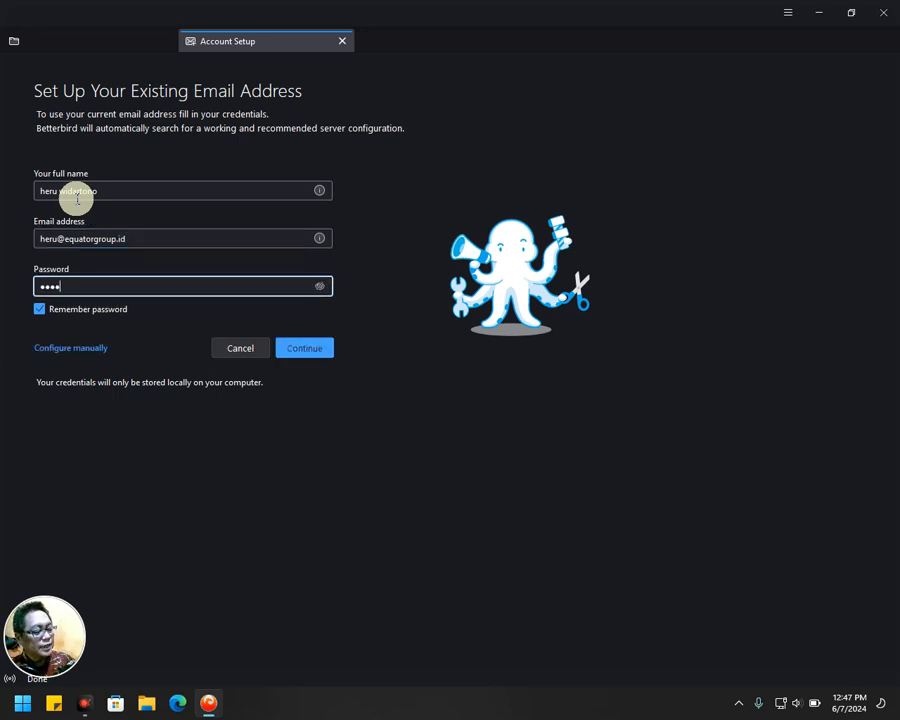
pyautogui.write('••••••')
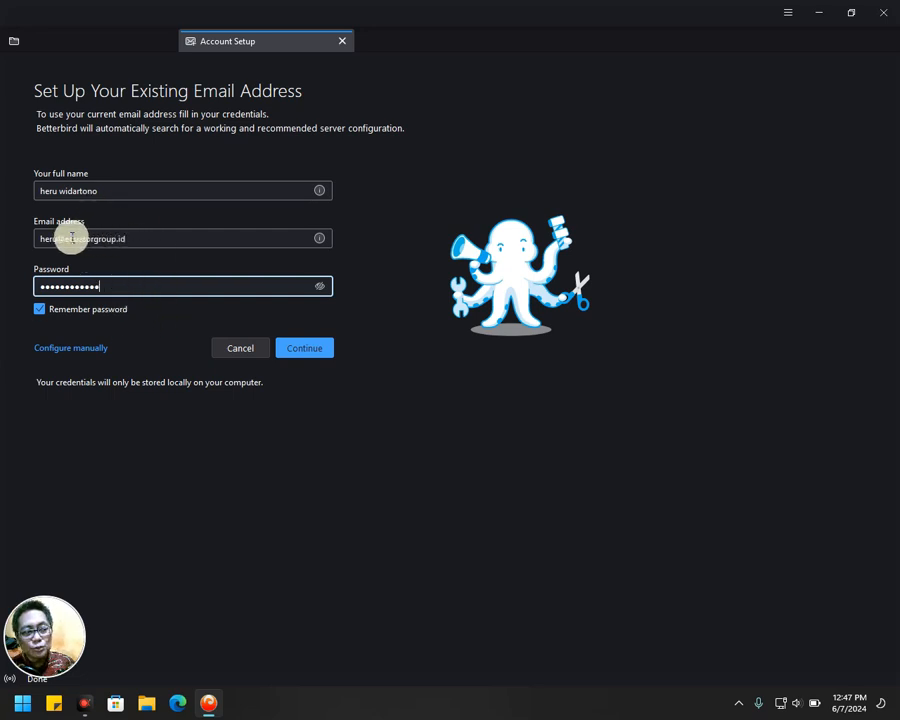
# Switch to manual configuration and set the incoming IMAP server to the mail host, port 993, SSL/TLS.
pyautogui.click(66, 350)
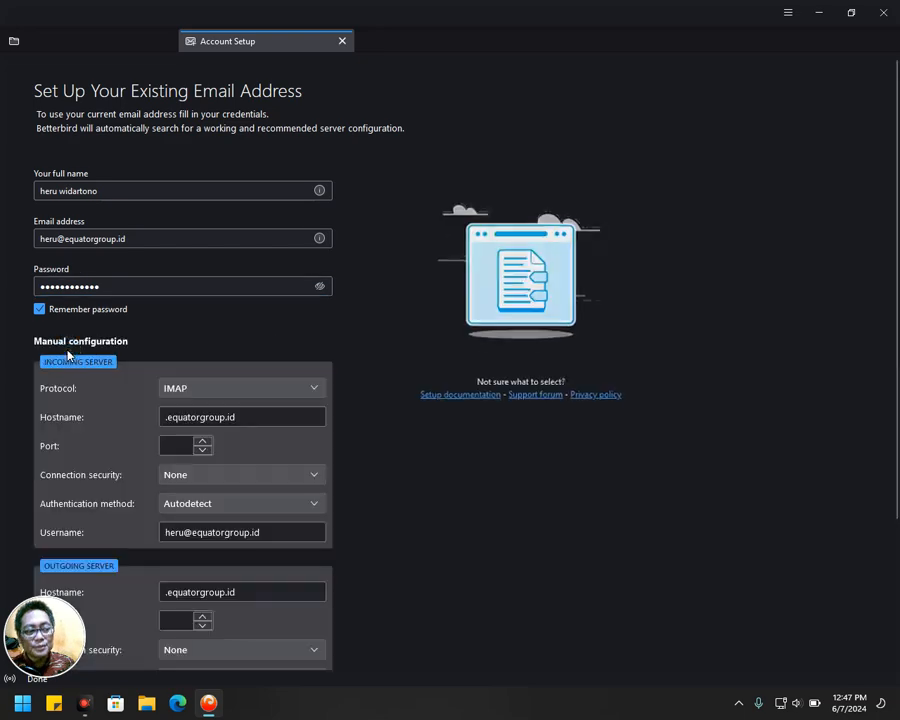
pyautogui.click(261, 421)
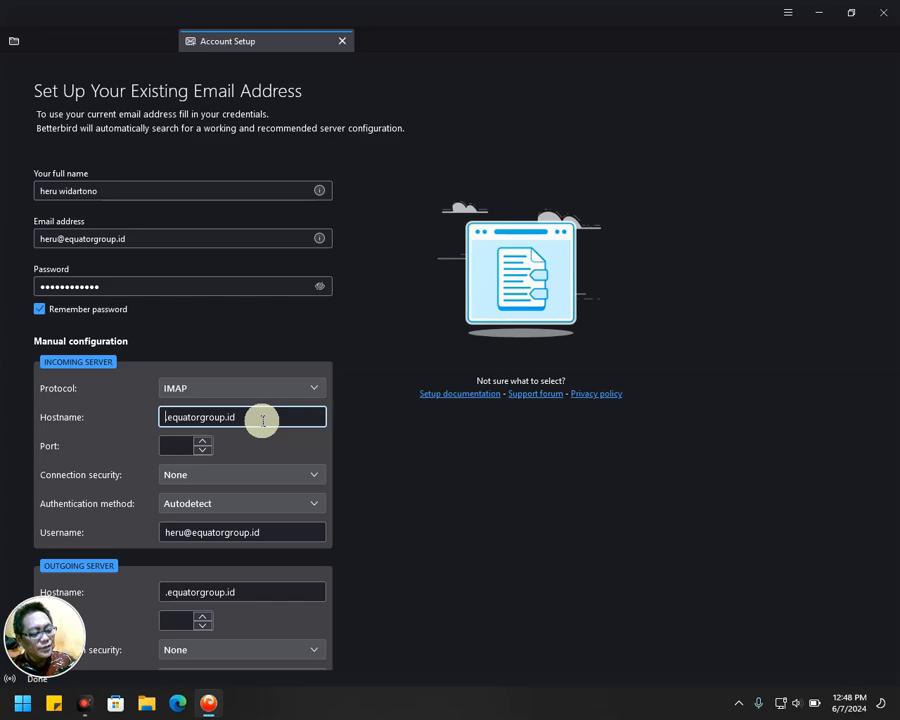
pyautogui.write('mail')
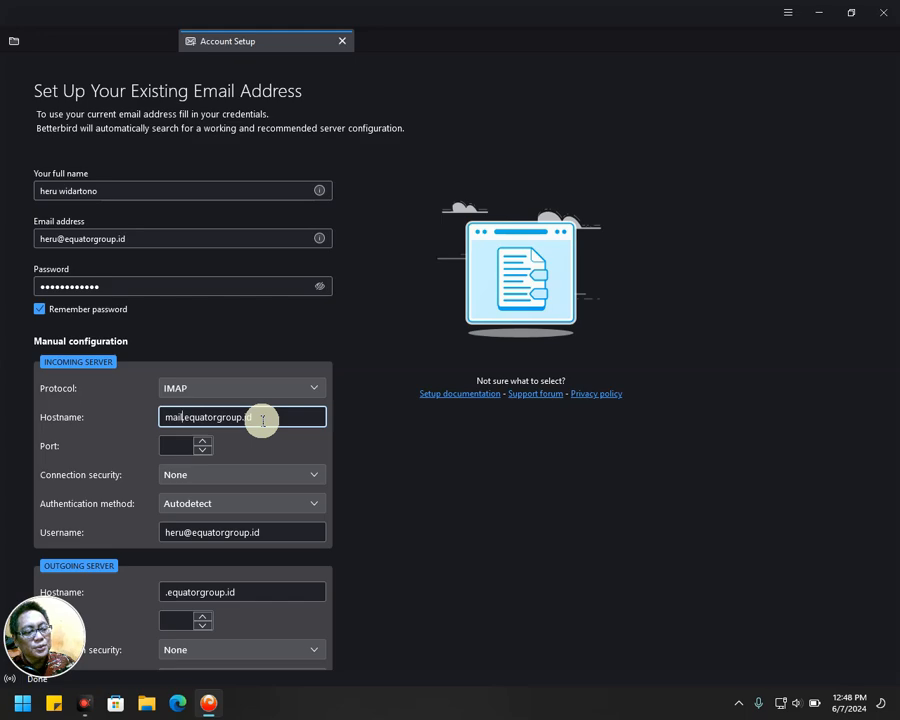
pyautogui.press('Tab')
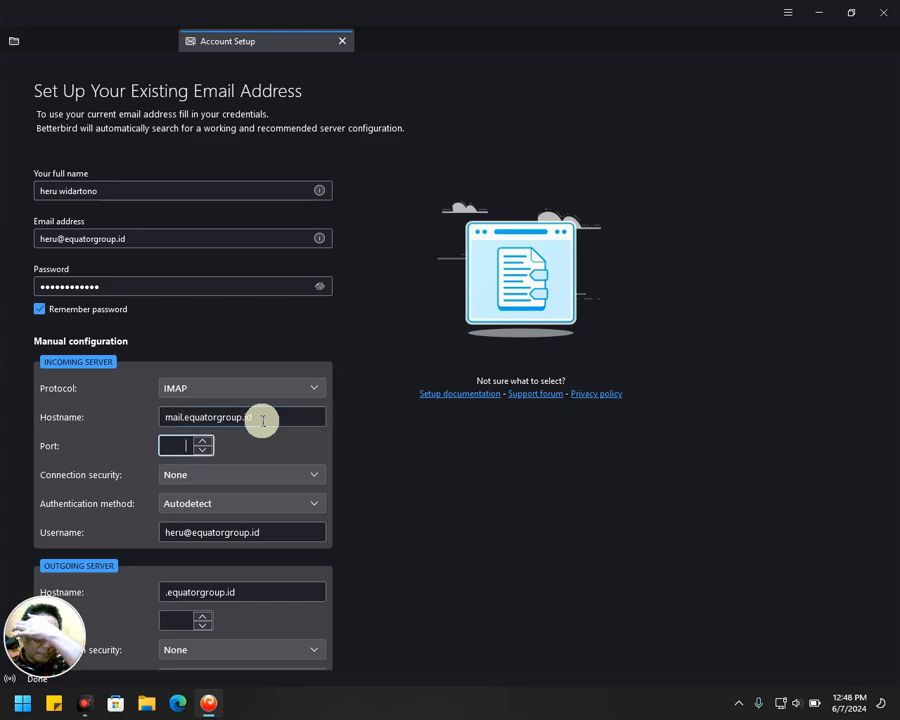
pyautogui.write('993')
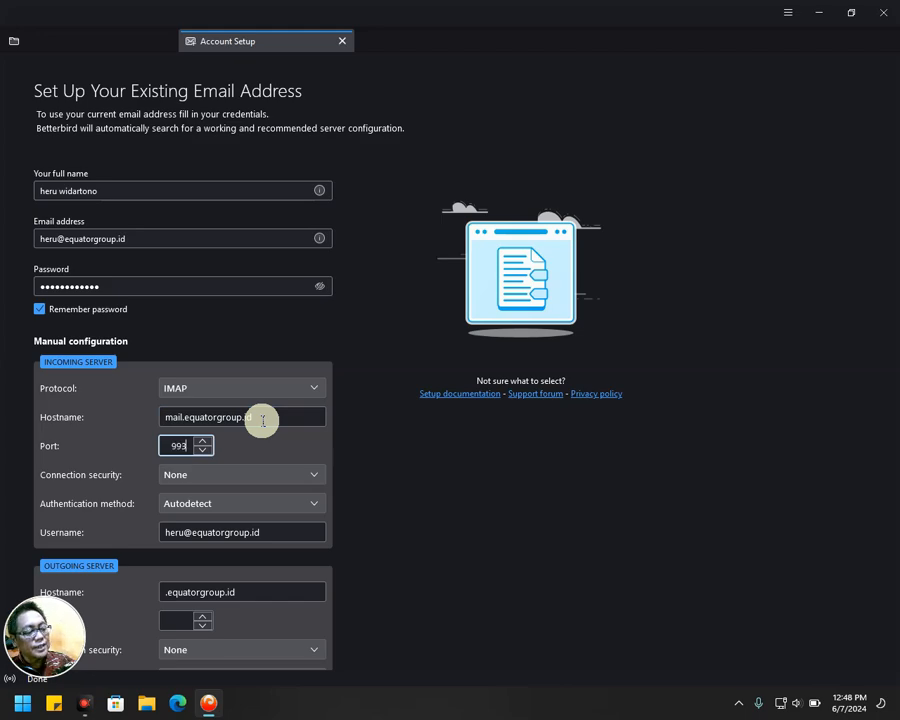
pyautogui.press('Tab')
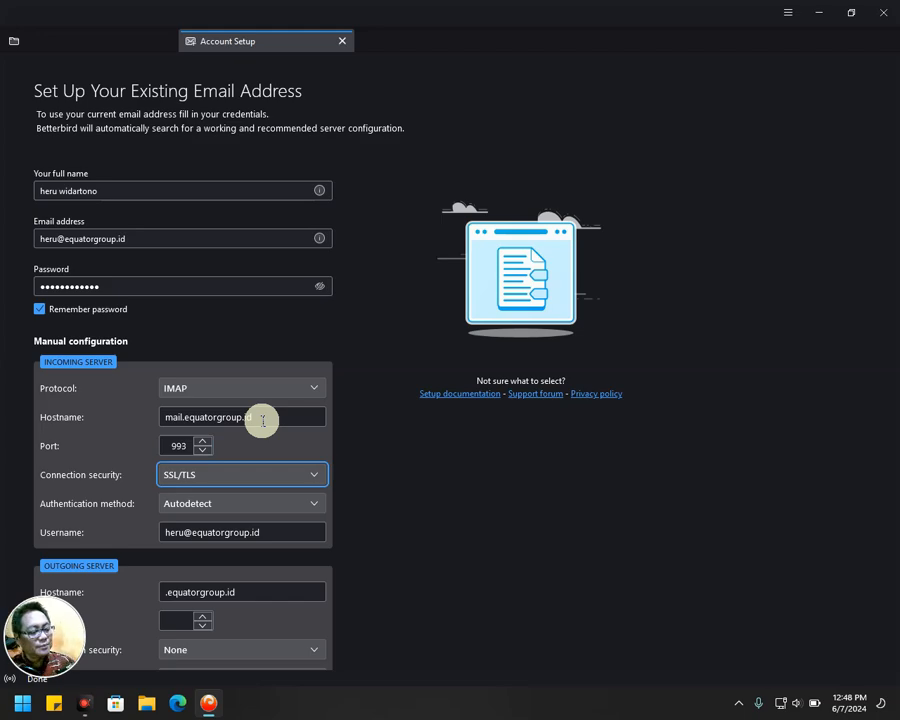
# Set the outgoing server to the mail host on port 465 with SSL/TLS.
pyautogui.press('Tab')
pyautogui.press('Tab')
pyautogui.press('Tab')
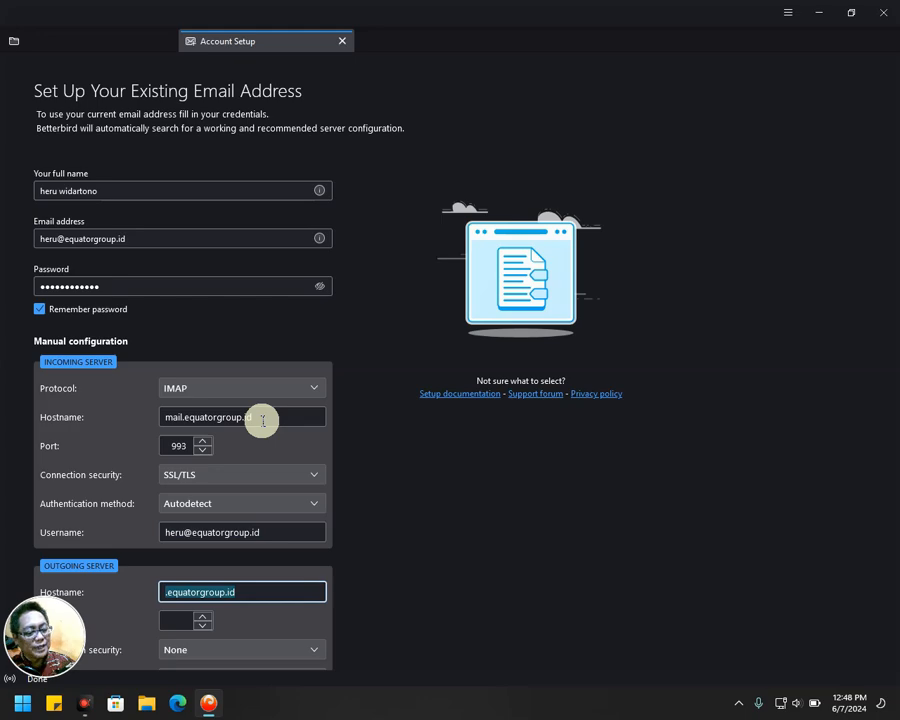
pyautogui.press('Home')
pyautogui.write('mail')
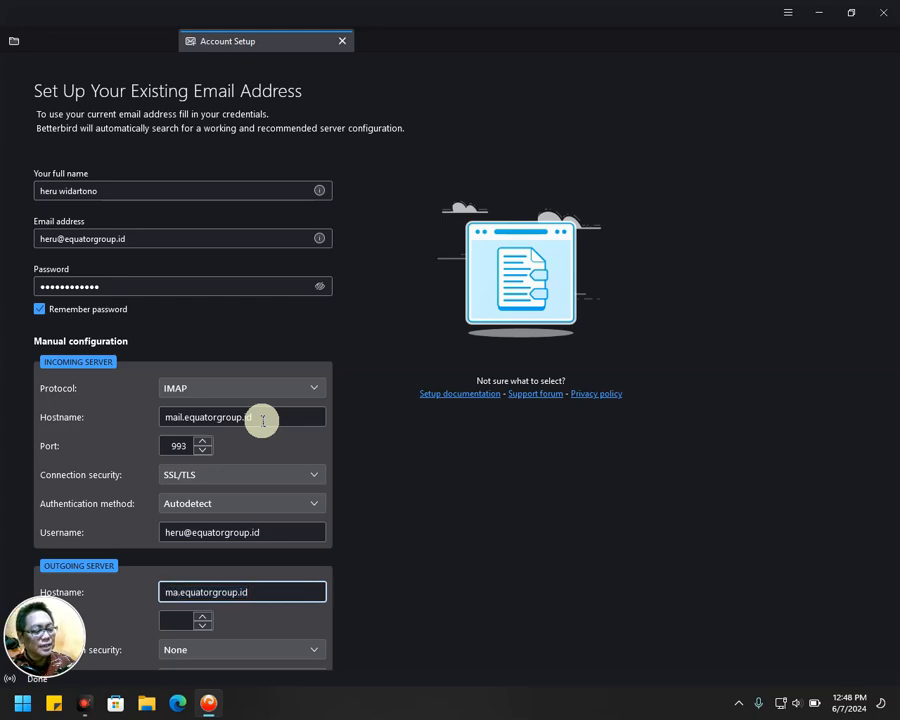
pyautogui.press('Tab')
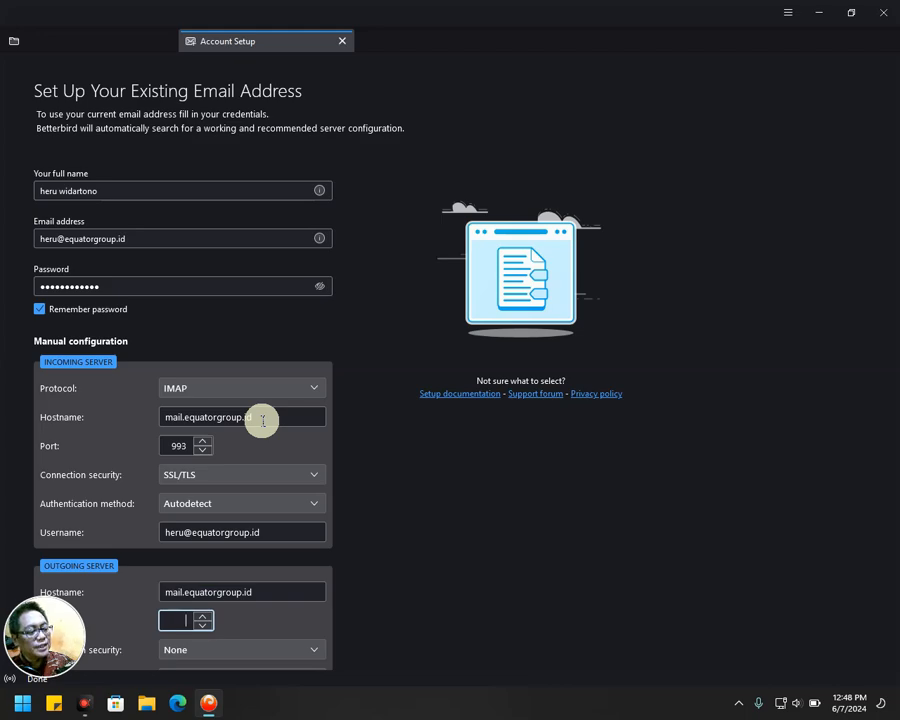
pyautogui.write('465')
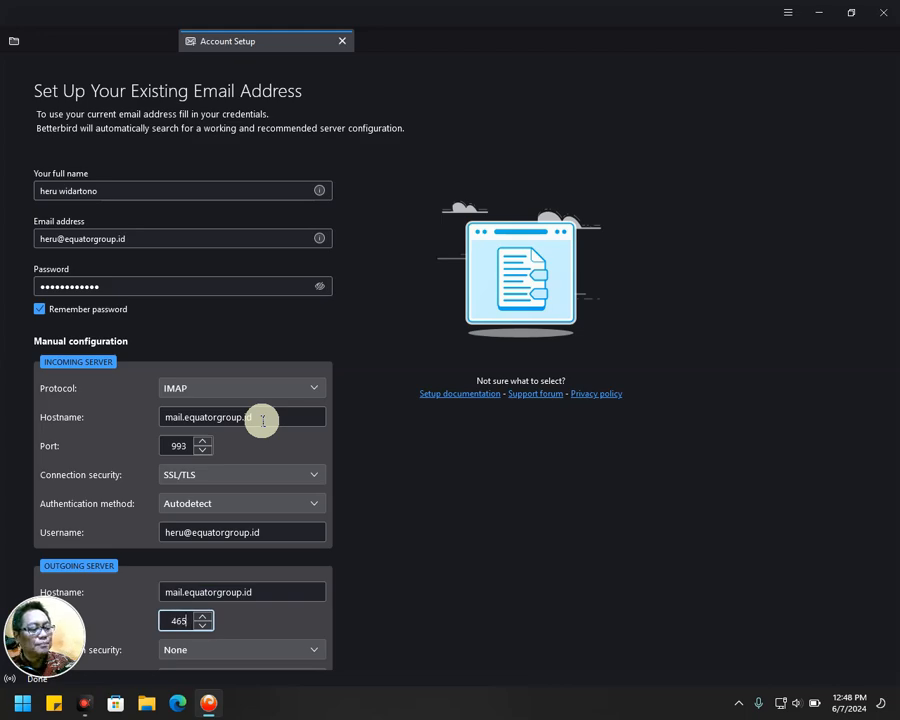
pyautogui.press('Tab')
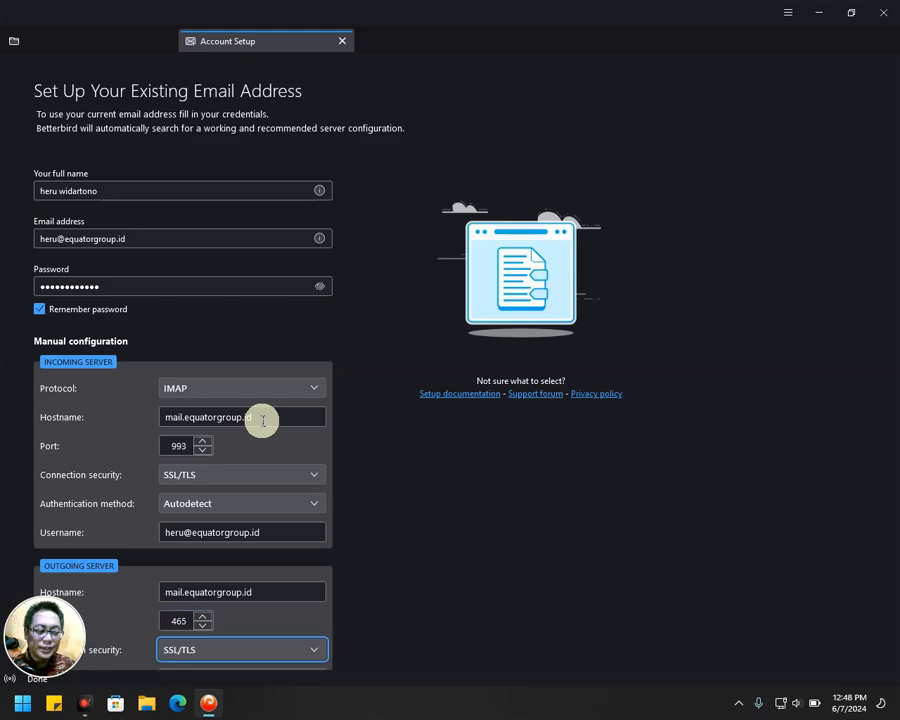
# Re-test the manual server settings and create the company IMAP account.
pyautogui.scroll(-2, 286, 572)
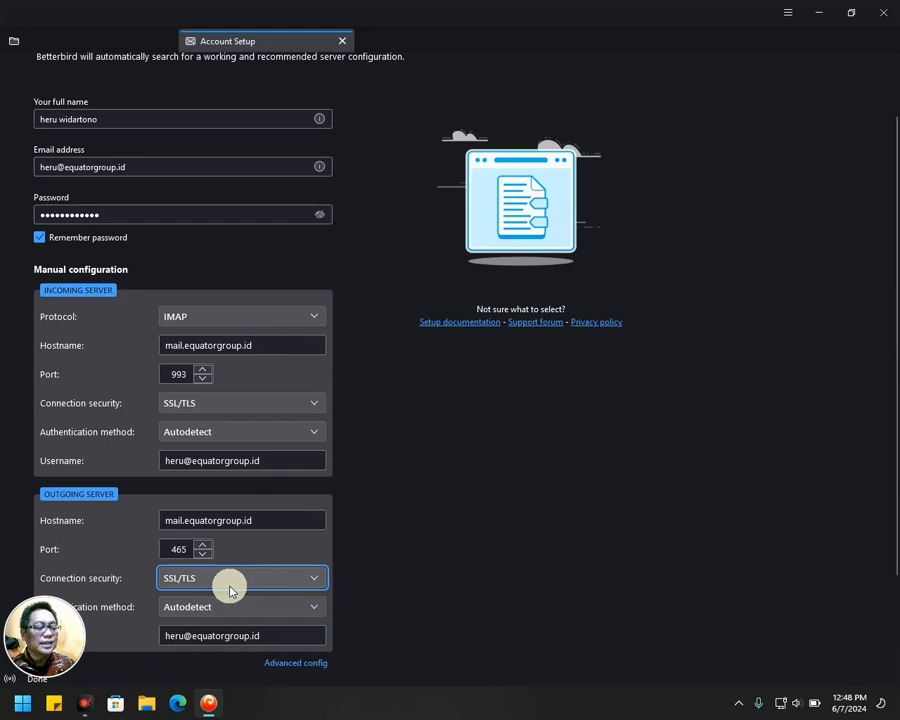
pyautogui.scroll(-2, 235, 589)
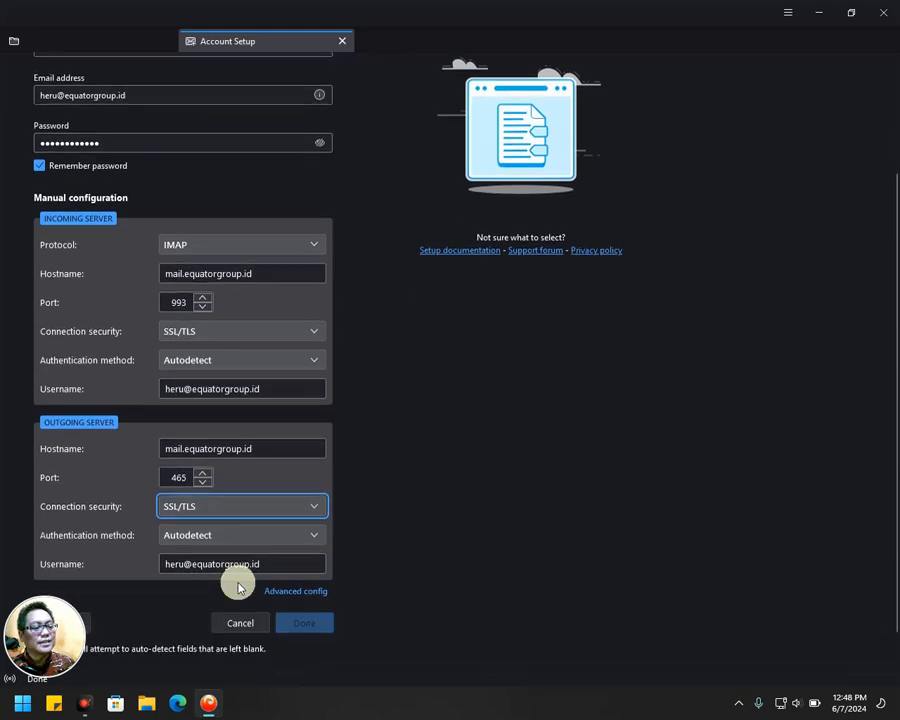
pyautogui.scroll(-1, 225, 585)
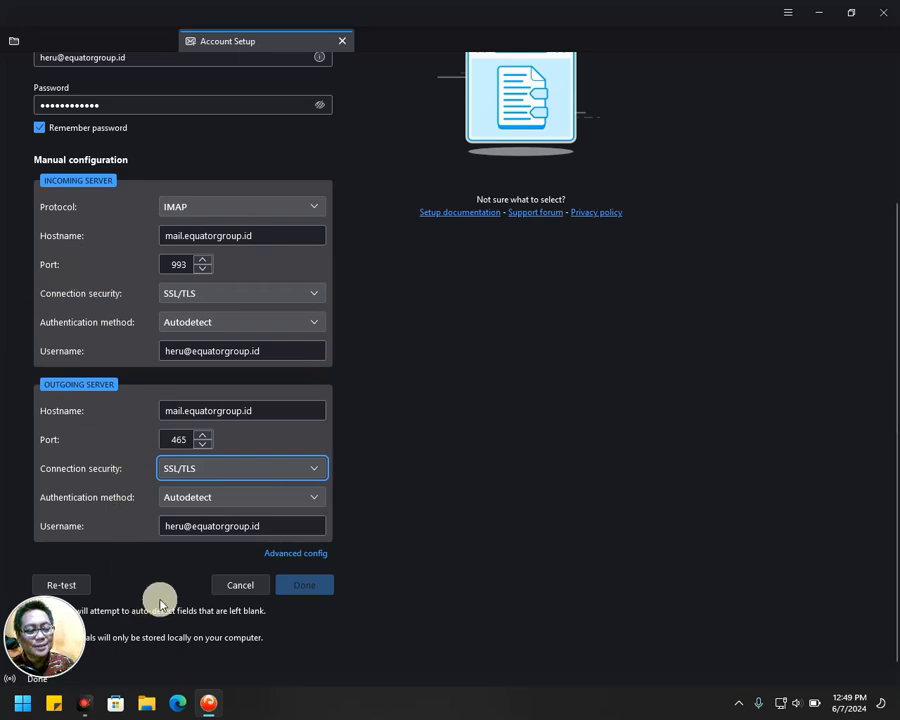
pyautogui.click(84, 585)
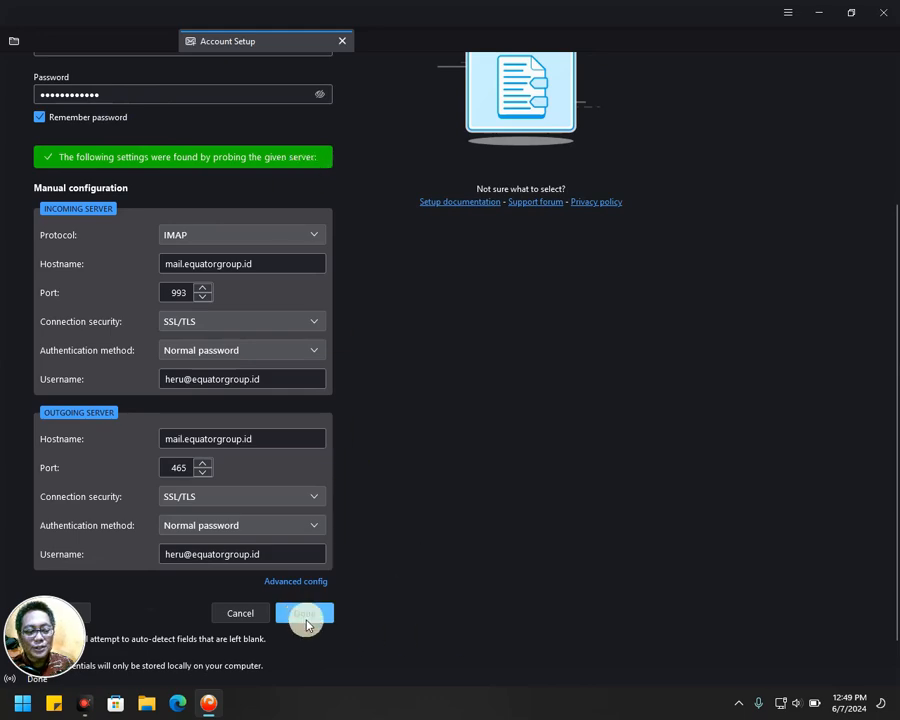
pyautogui.click(304, 618)
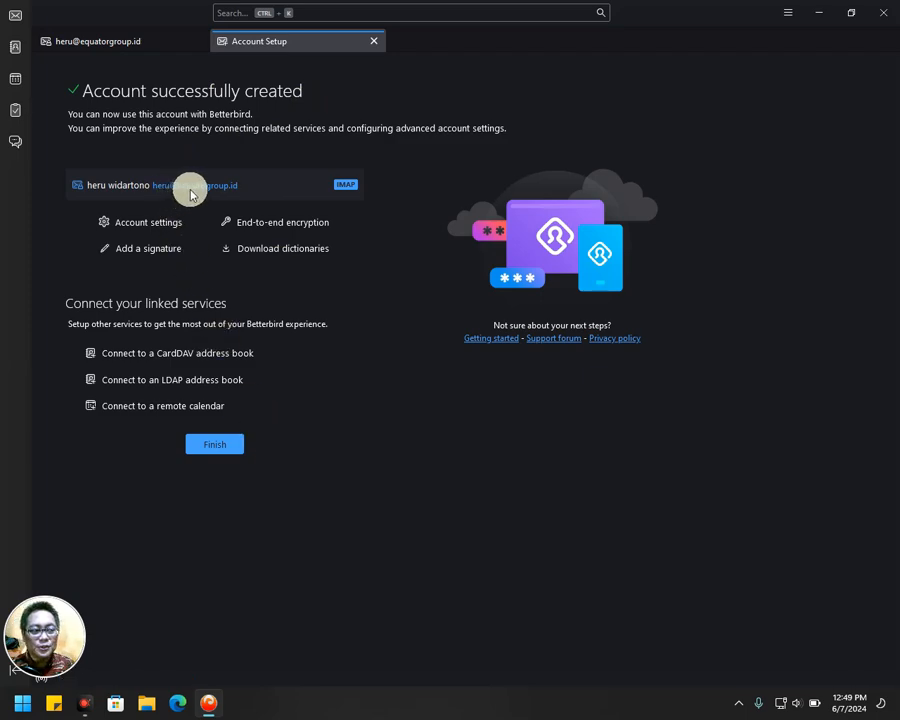
# Finish setup, skip system integration, and restore the main window to a smaller size.
pyautogui.click(220, 447)
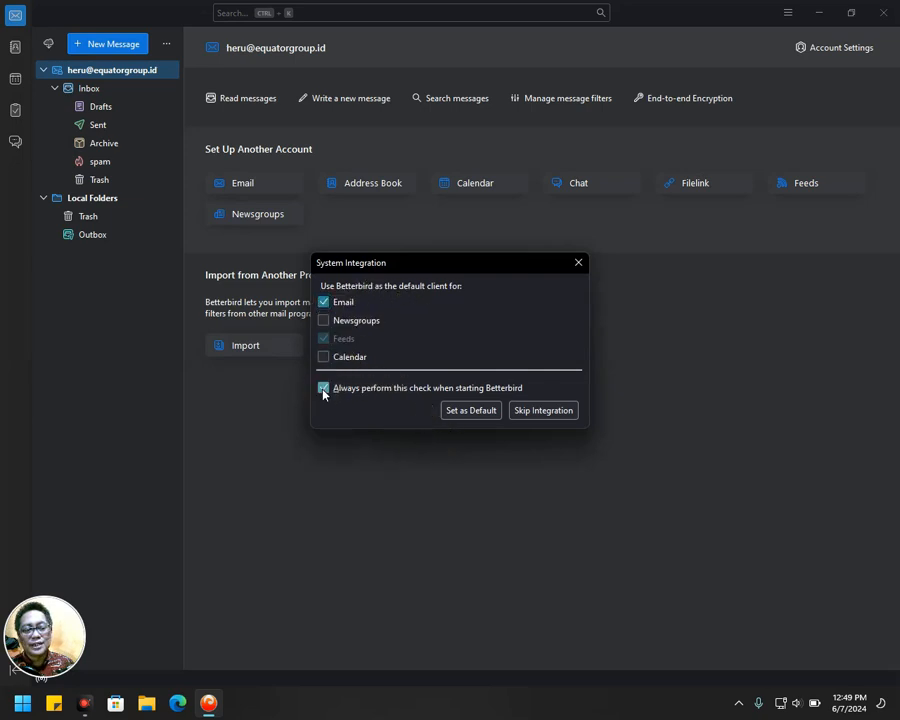
pyautogui.click(556, 411)
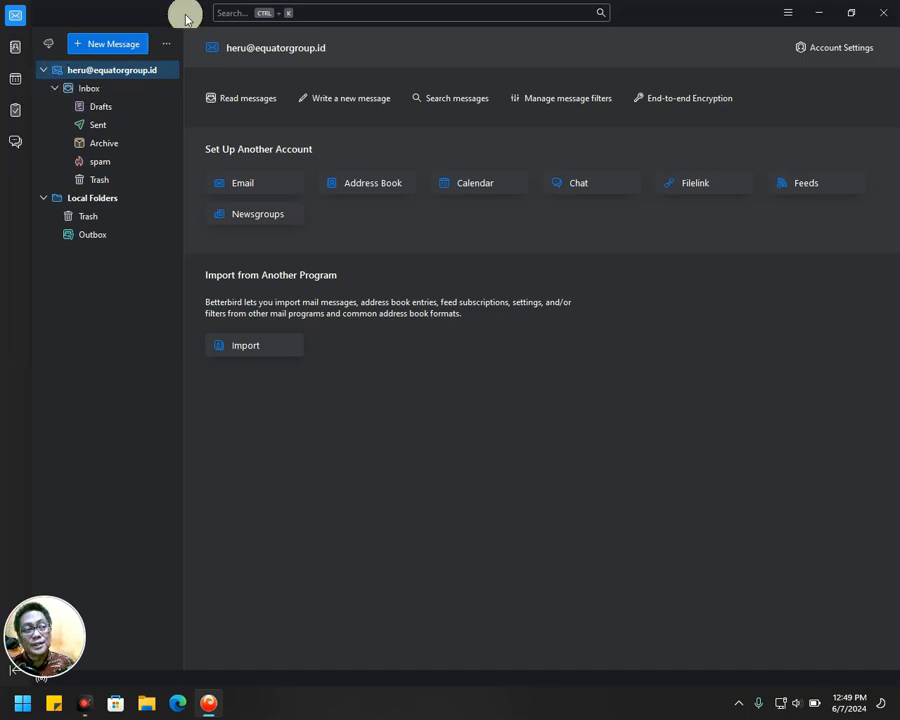
pyautogui.moveTo(692, 14); pyautogui.dragTo(673, 62)
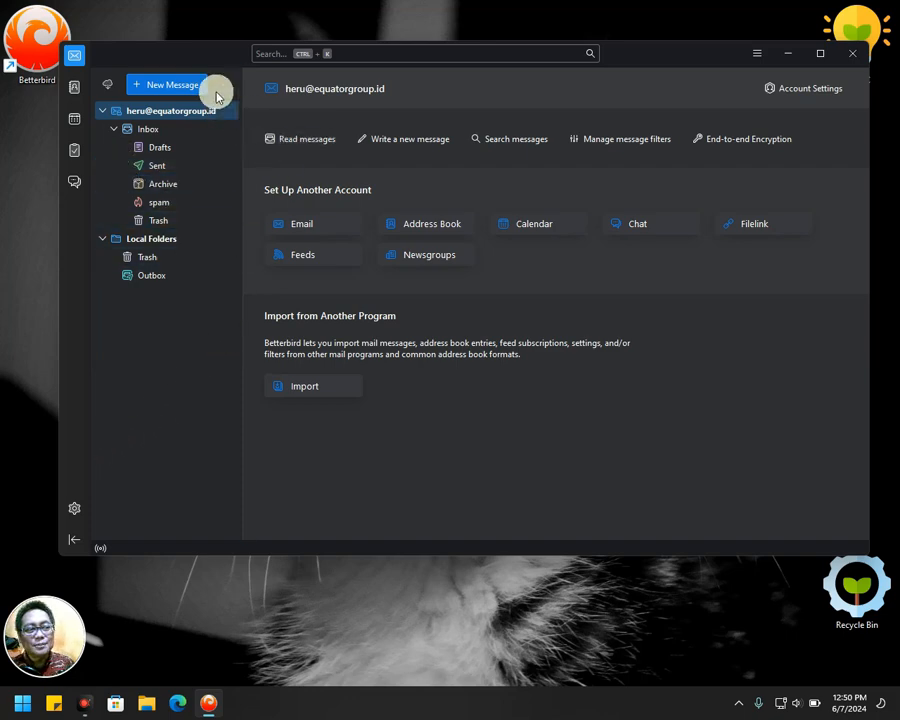
pyautogui.moveTo(208, 62)
pyautogui.mouseDown()
pyautogui.moveTo(200, 52)
pyautogui.moveTo(193, 66)
pyautogui.moveTo(201, 62)
pyautogui.mouseUp()
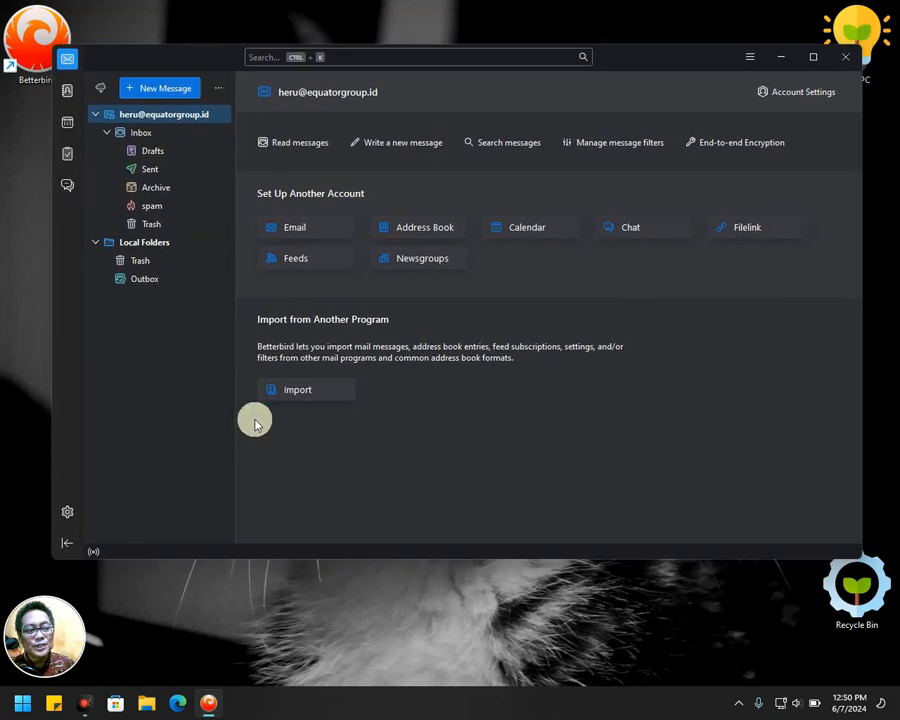
# Choose Add Mail Account from Account Actions in Account Settings.
pyautogui.click(67, 513)
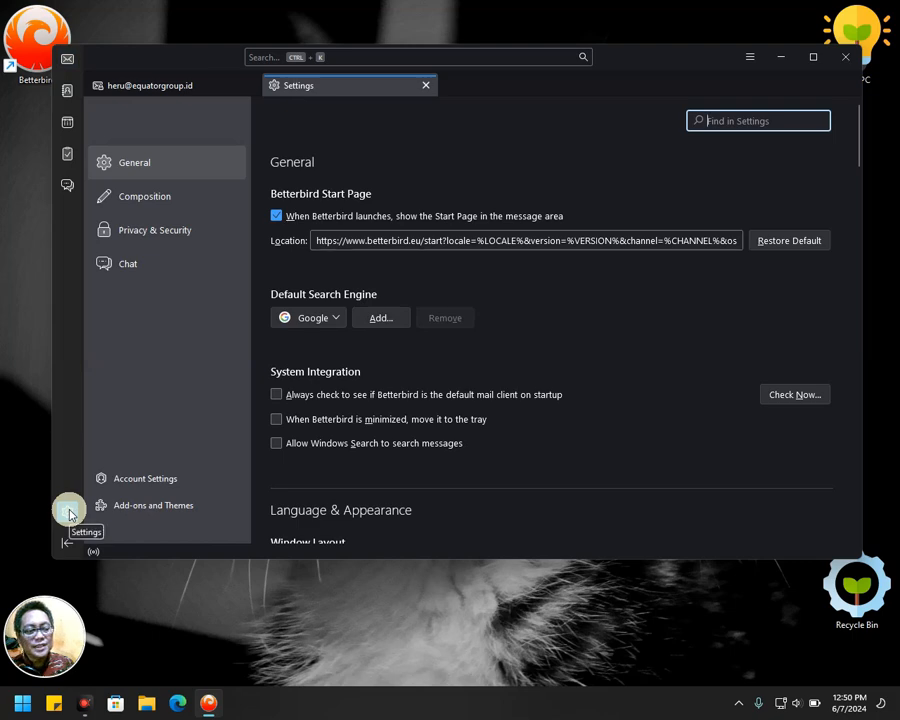
pyautogui.click(138, 480)
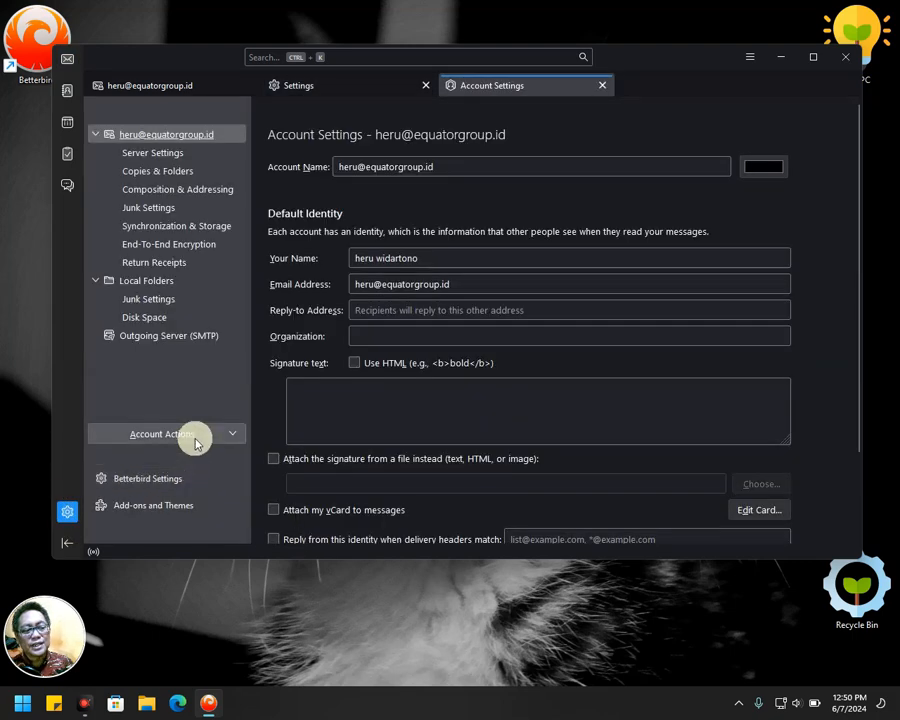
pyautogui.click(208, 436)
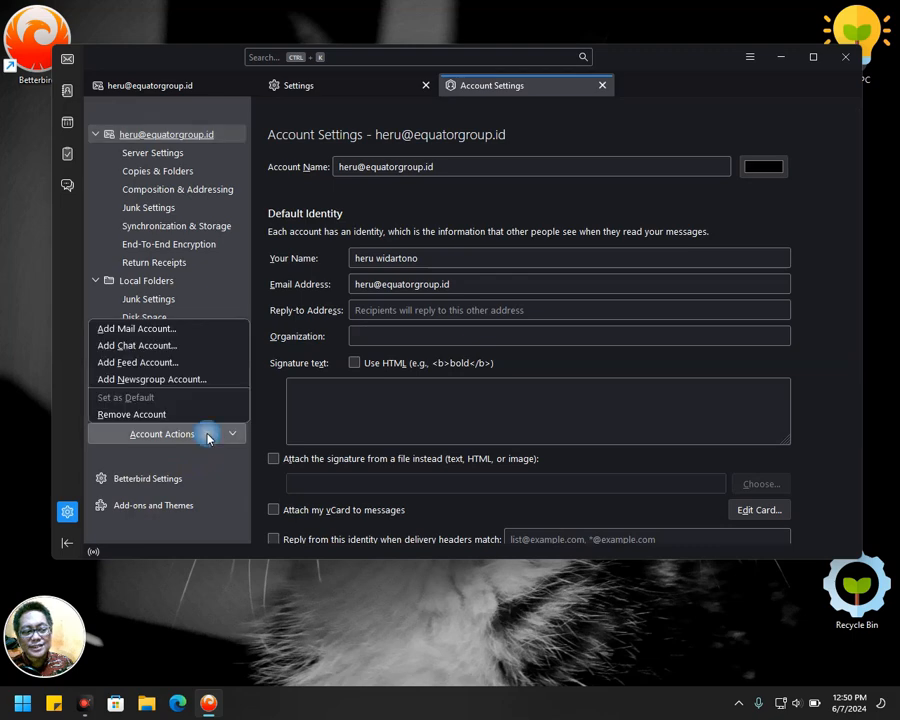
pyautogui.click(193, 334)
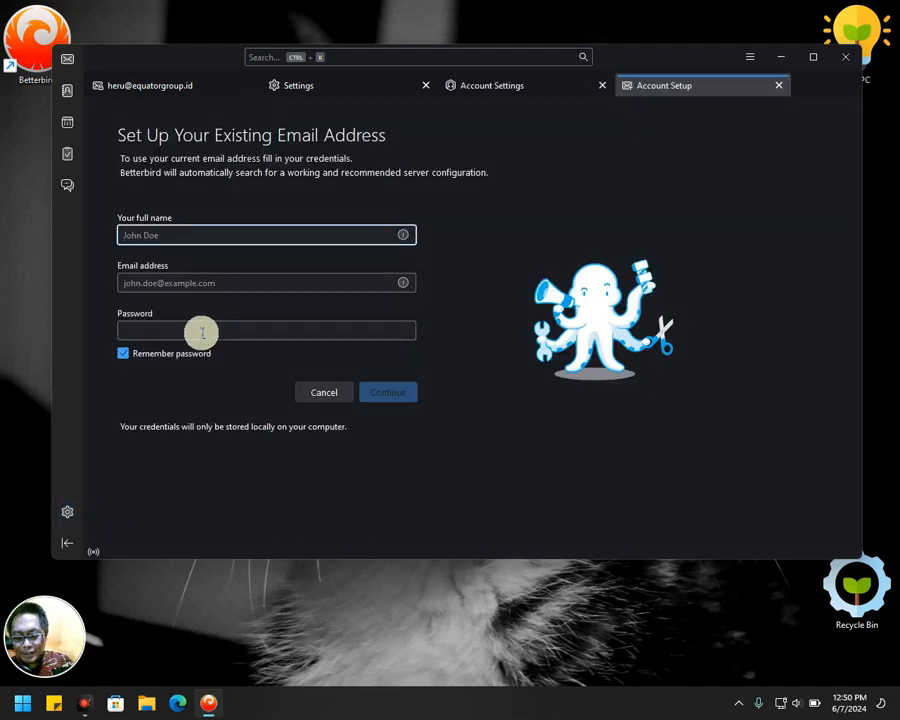
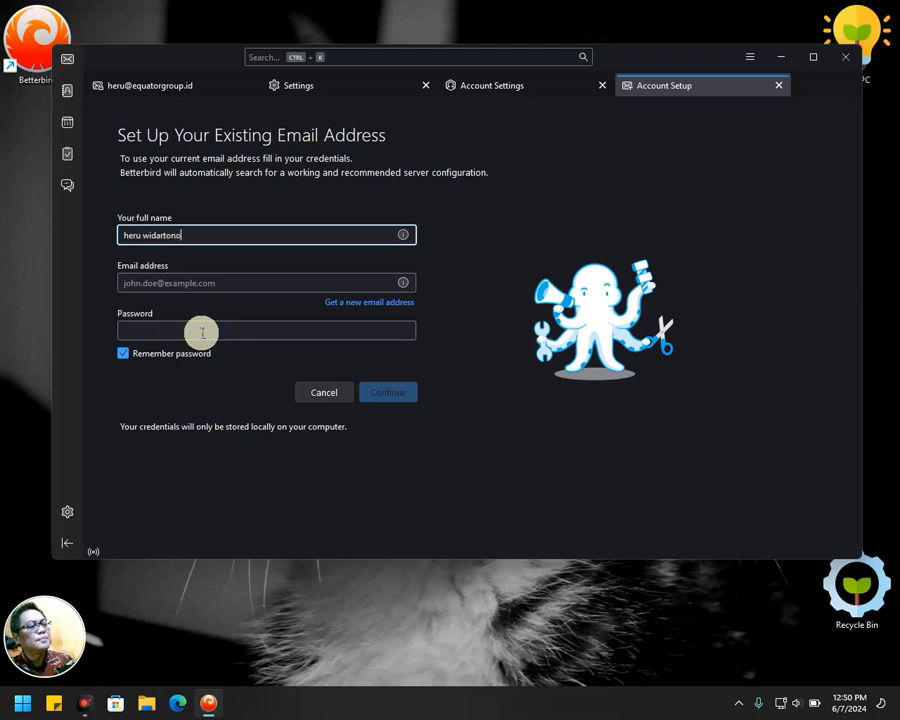
# Enter the full name, Gmail address and password, then look up the server configuration.
pyautogui.press('Tab')
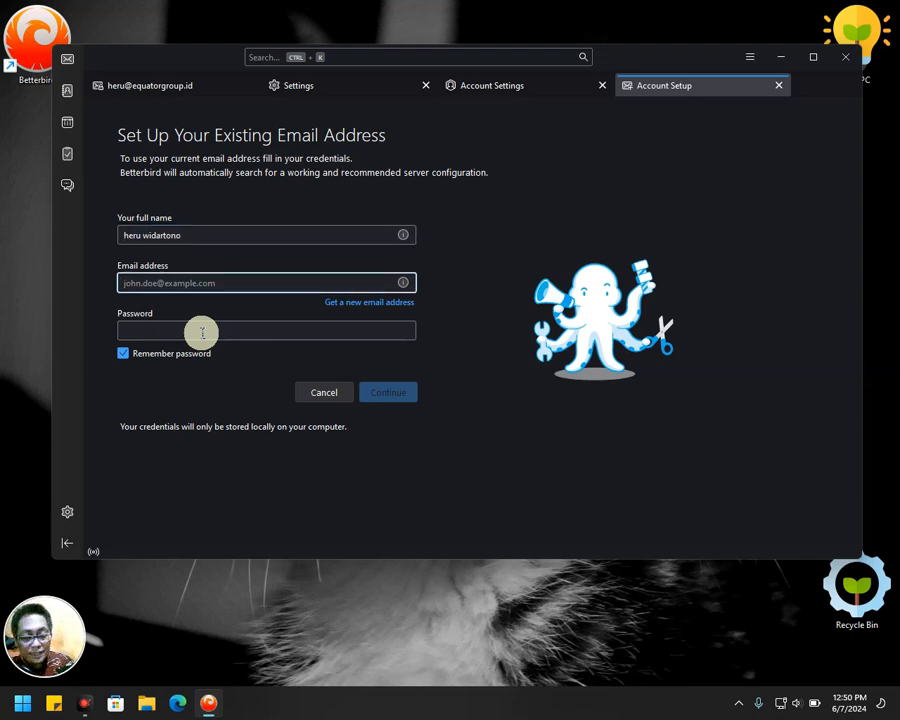
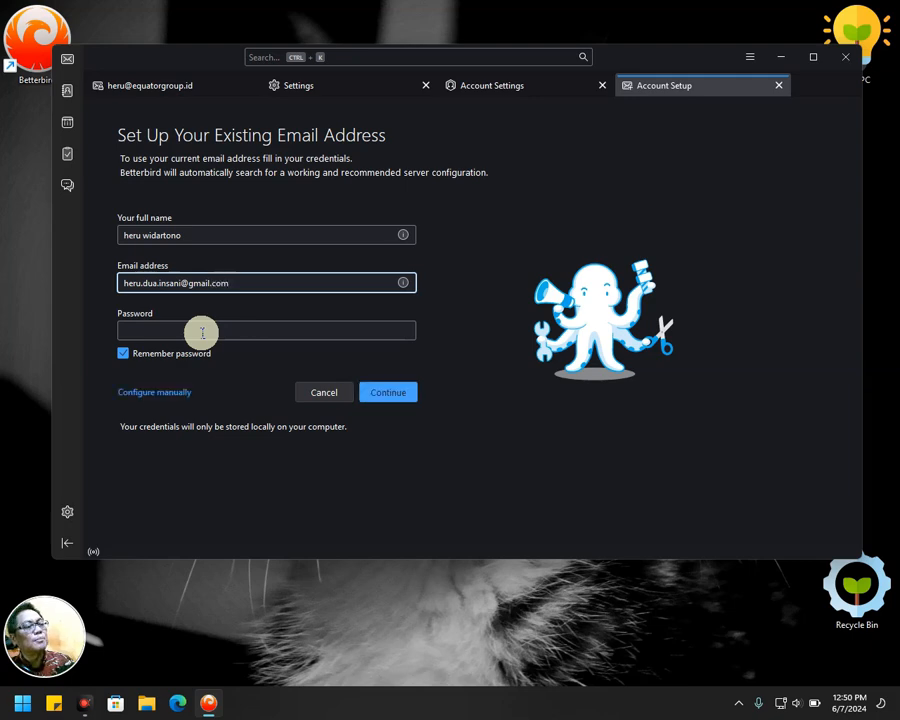
pyautogui.click(202, 333)
pyautogui.write('****')
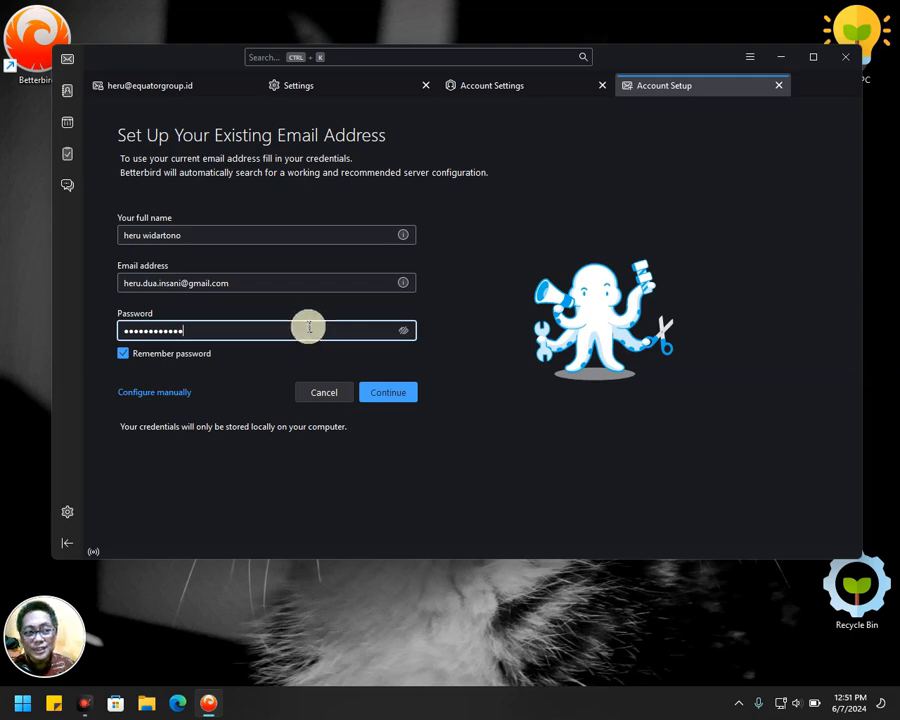
pyautogui.click(390, 392)
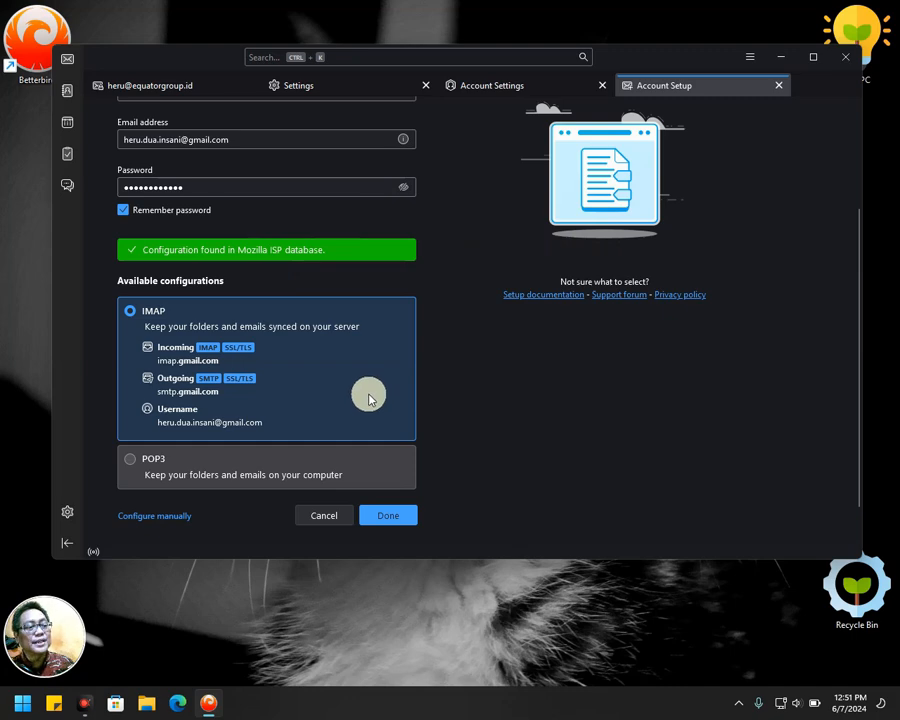
pyautogui.scroll(-1, 367, 397)
# Accept the found IMAP settings and sign in to Google with the Gmail address and password.
pyautogui.click(384, 477)
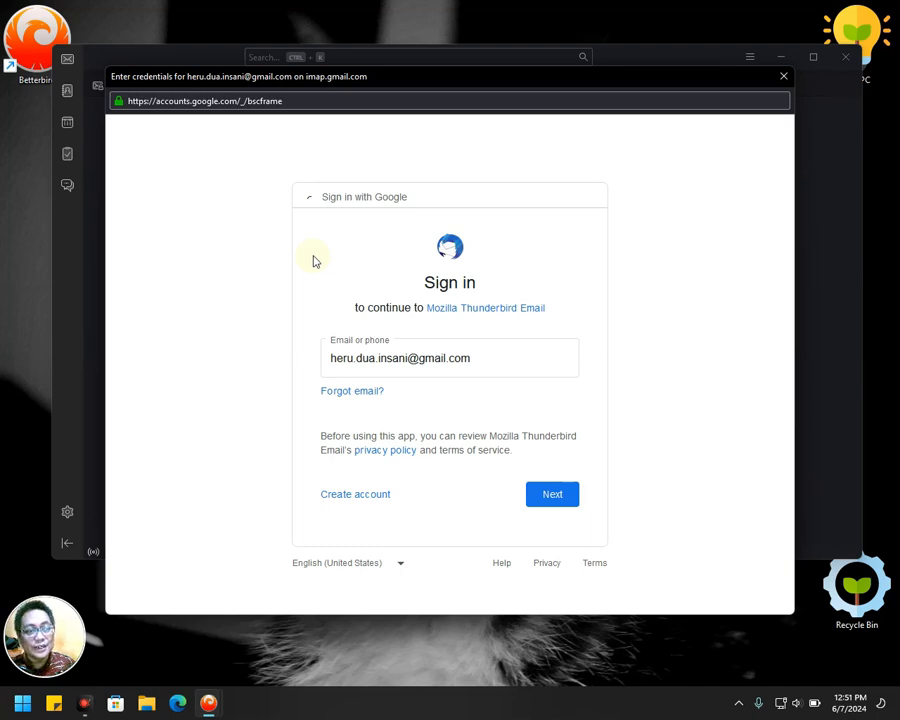
pyautogui.click(519, 357)
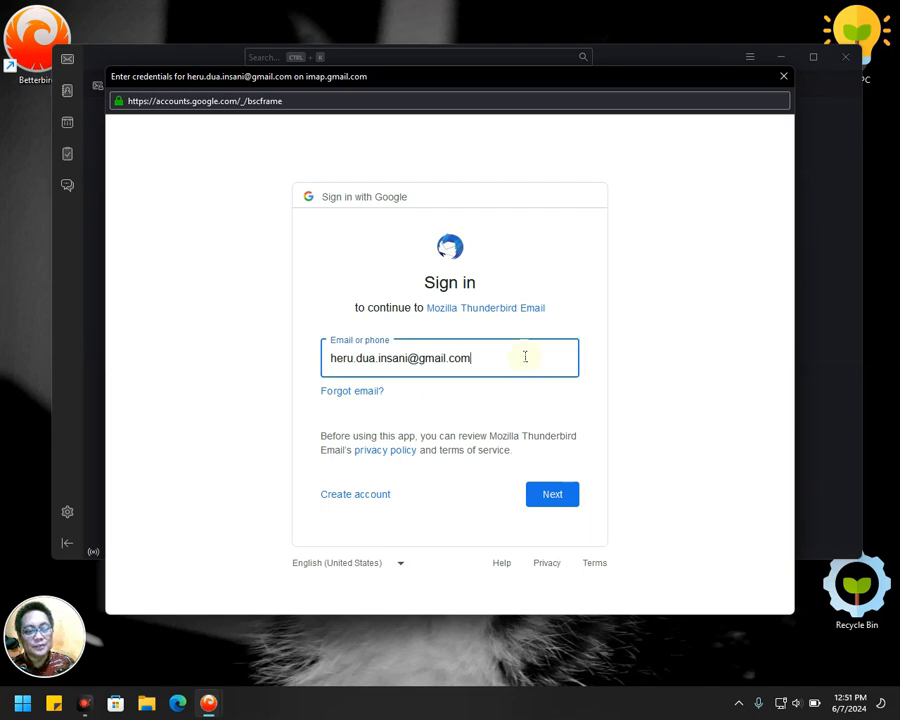
pyautogui.click(555, 496)
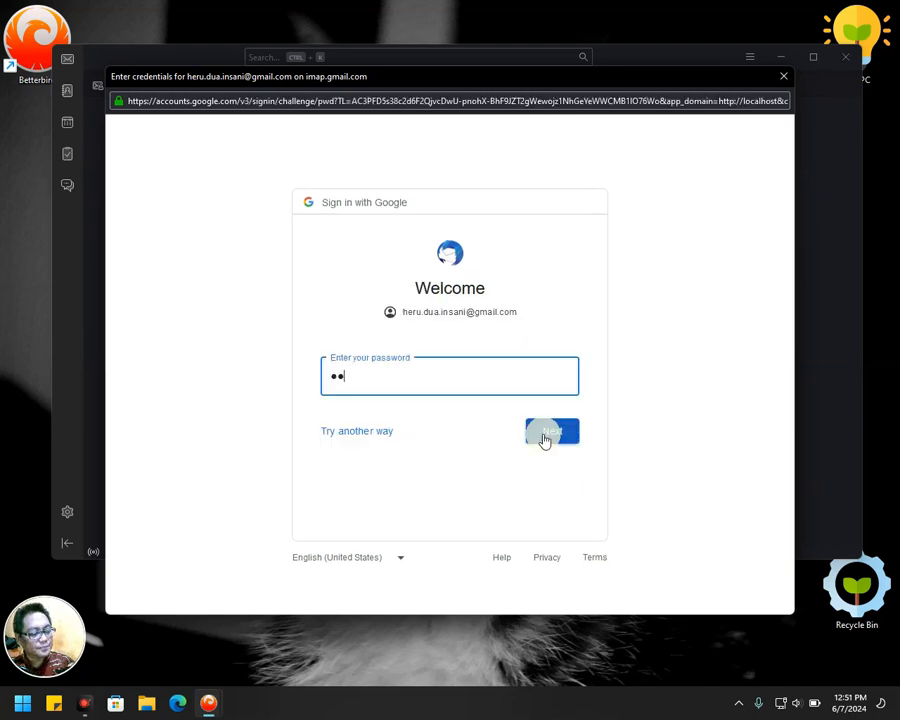
pyautogui.write('••••••')
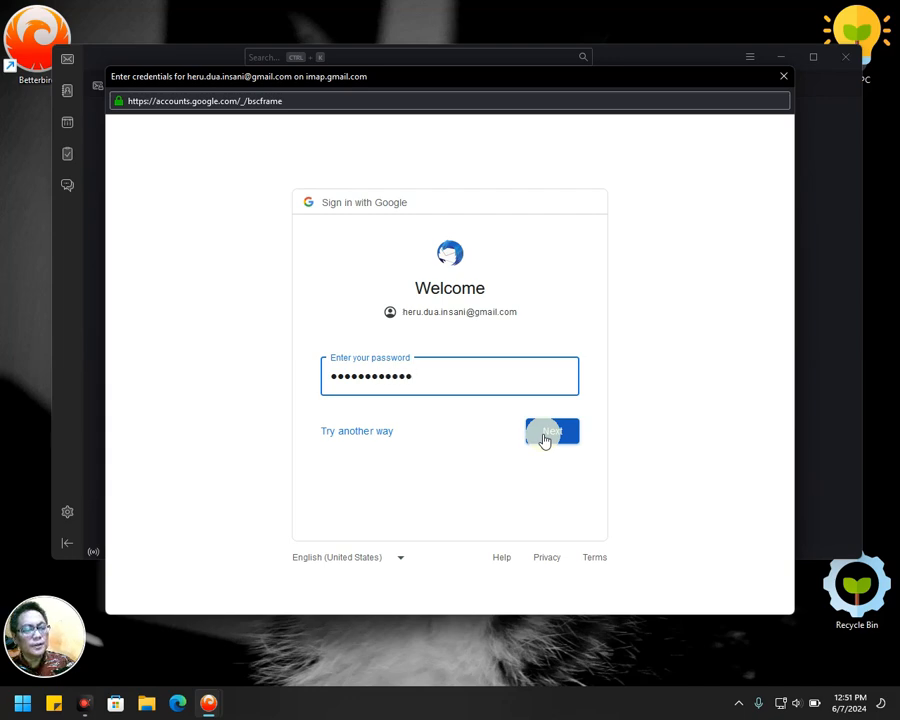
pyautogui.click(545, 437)
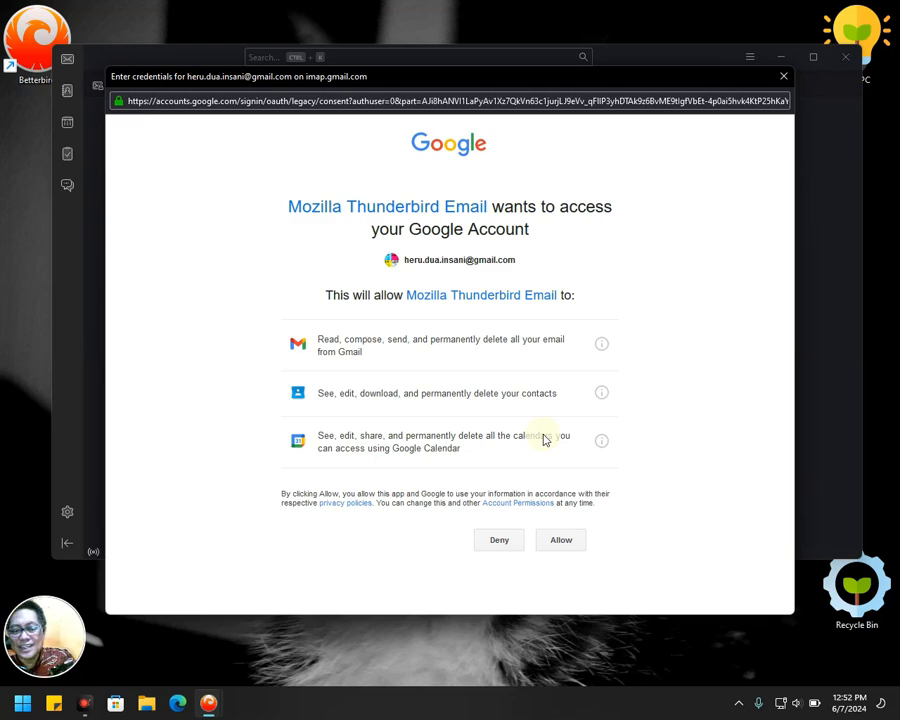
pyautogui.click(558, 542)
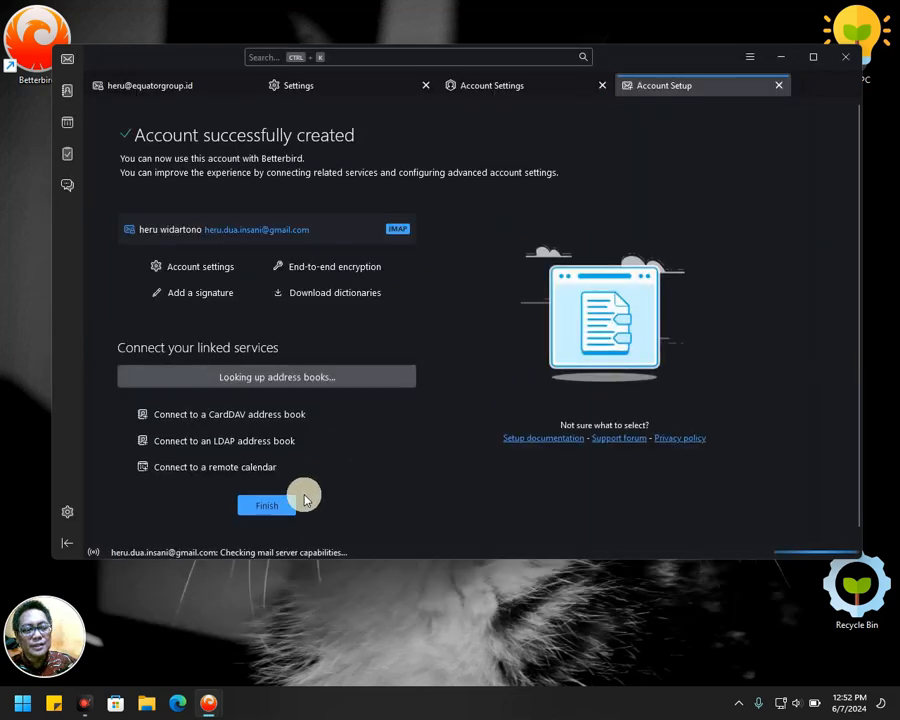
# Finish the Gmail account setup so its folders appear below the company account.
pyautogui.scroll(-2, 340, 372)
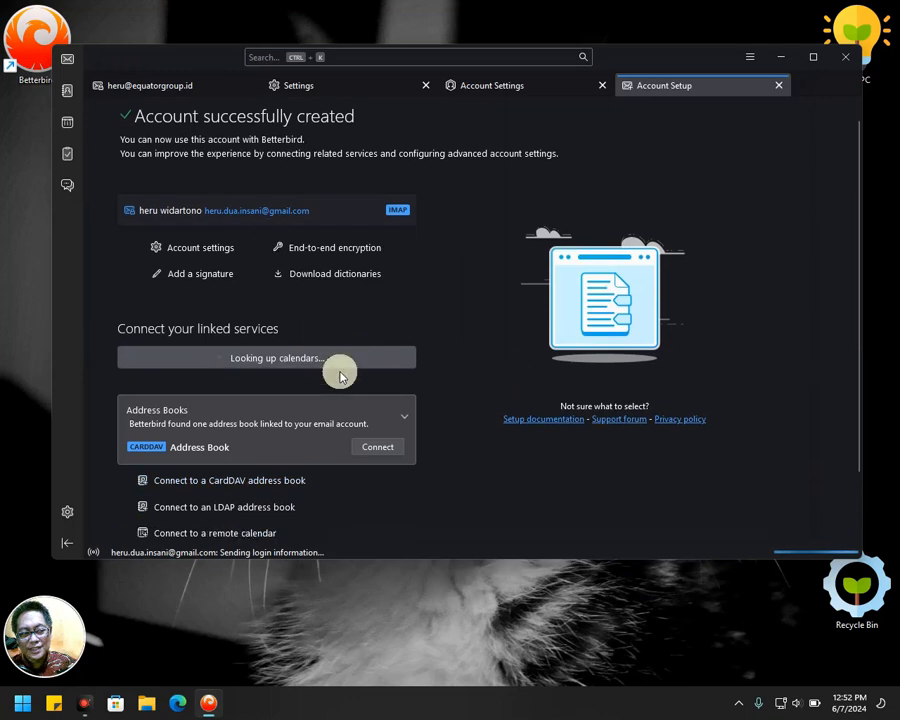
pyautogui.scroll(2, 203, 150)
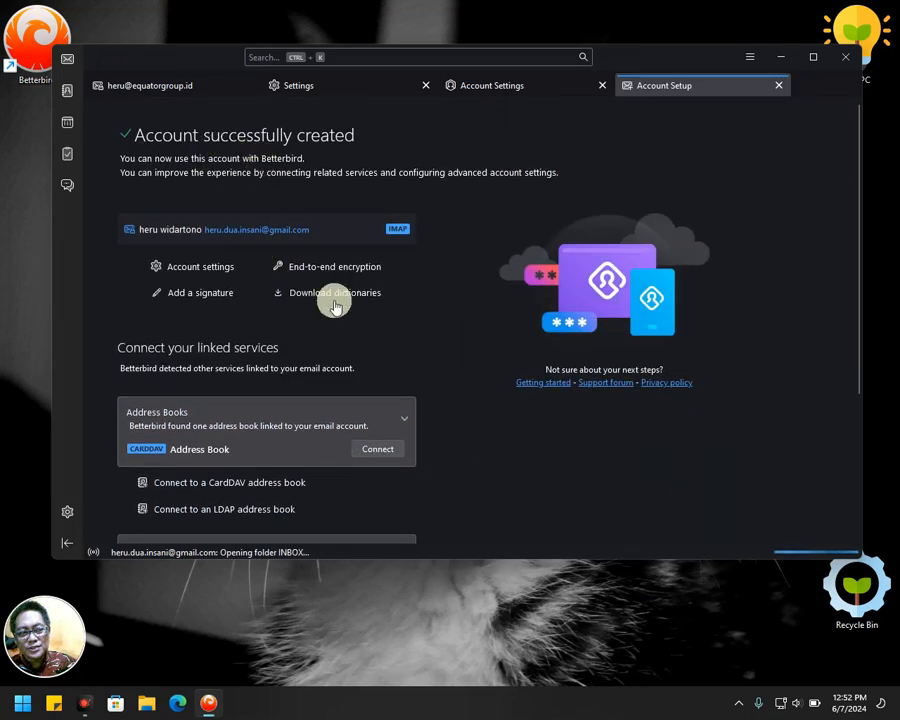
pyautogui.scroll(-2, 347, 364)
pyautogui.scroll(-4, 347, 364)
pyautogui.click(263, 494)
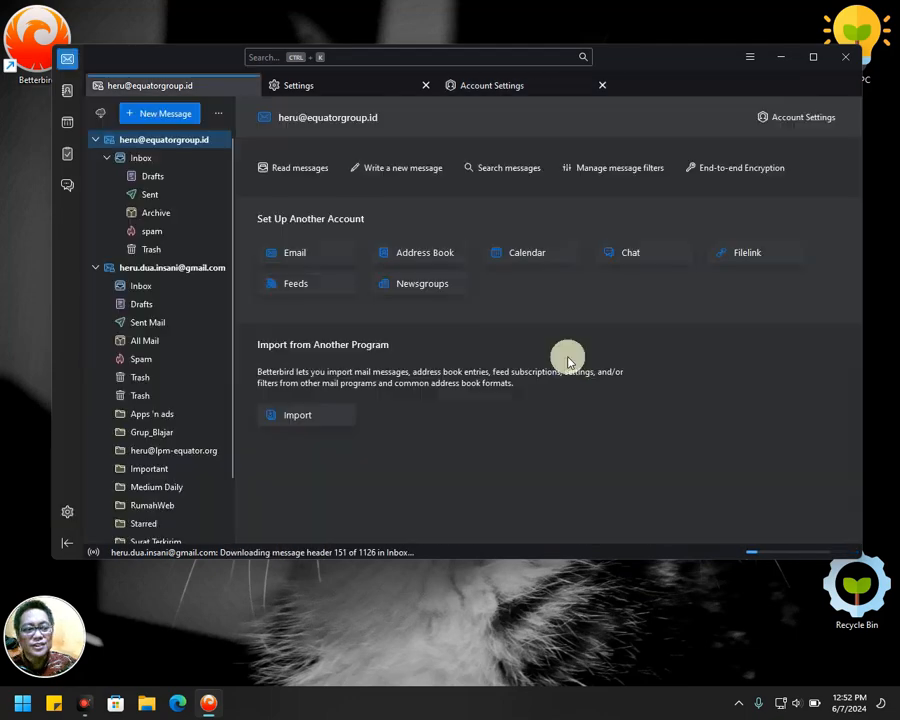
# Collapse and re-expand both accounts' folder lists, then return to the first account's inbox.
pyautogui.click(94, 141)
pyautogui.click(95, 158)
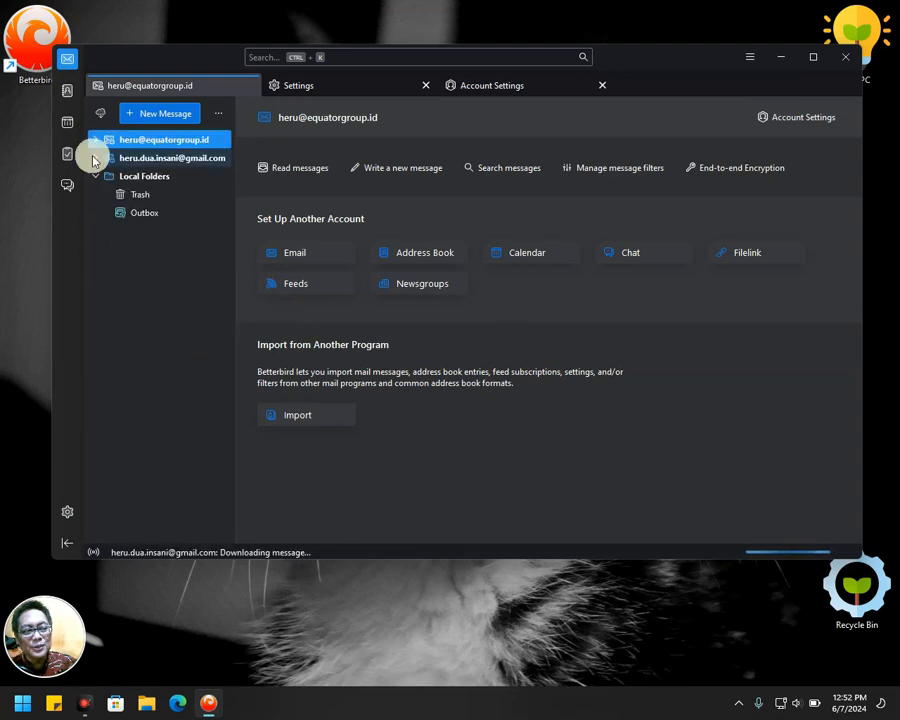
pyautogui.click(94, 140)
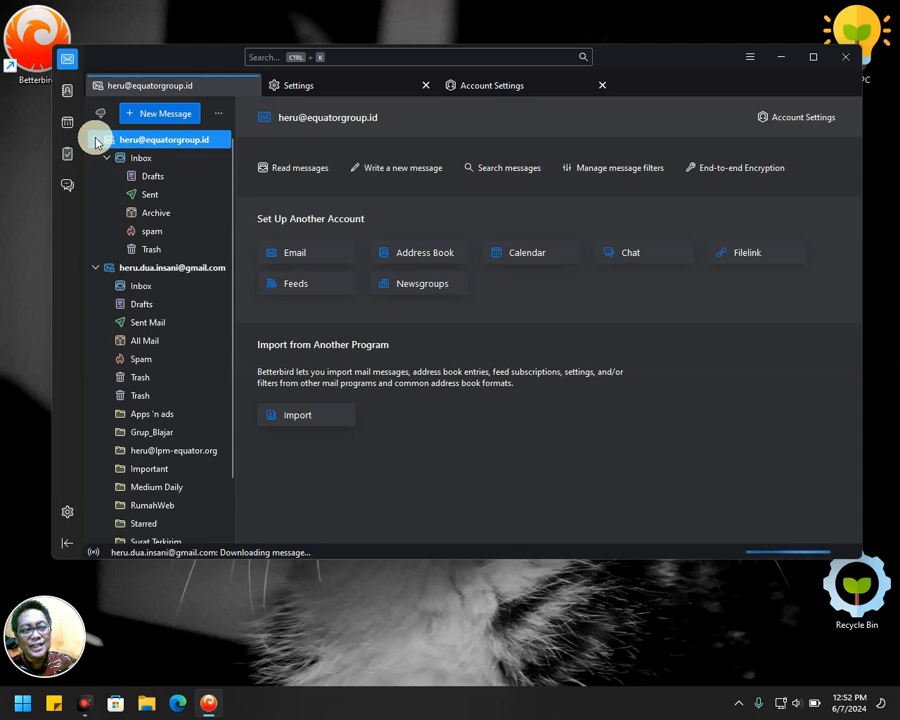
pyautogui.click(148, 162)
pyautogui.click(145, 285)
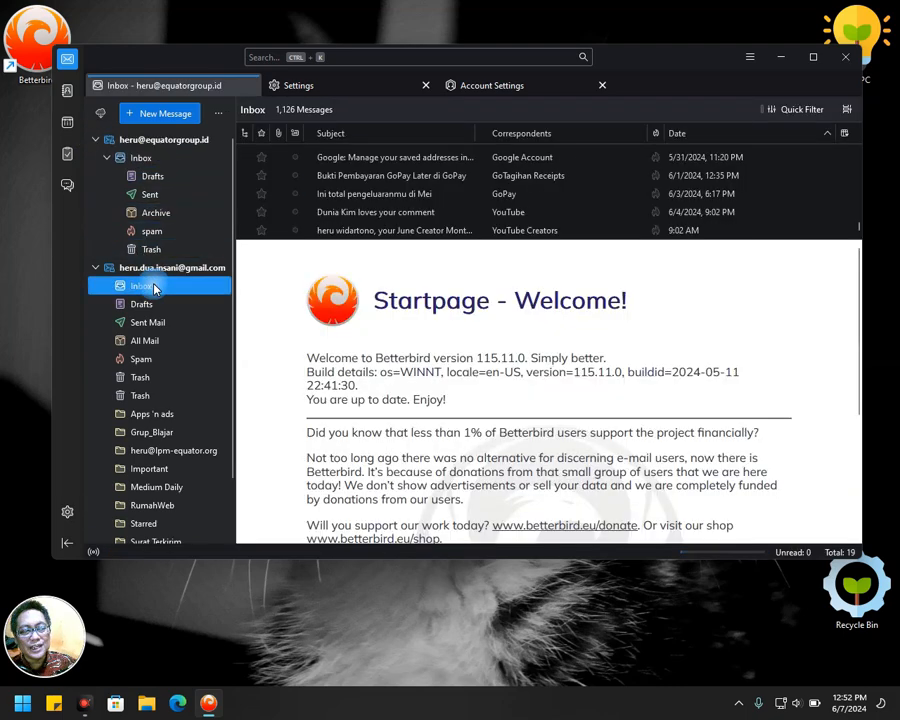
pyautogui.click(140, 162)
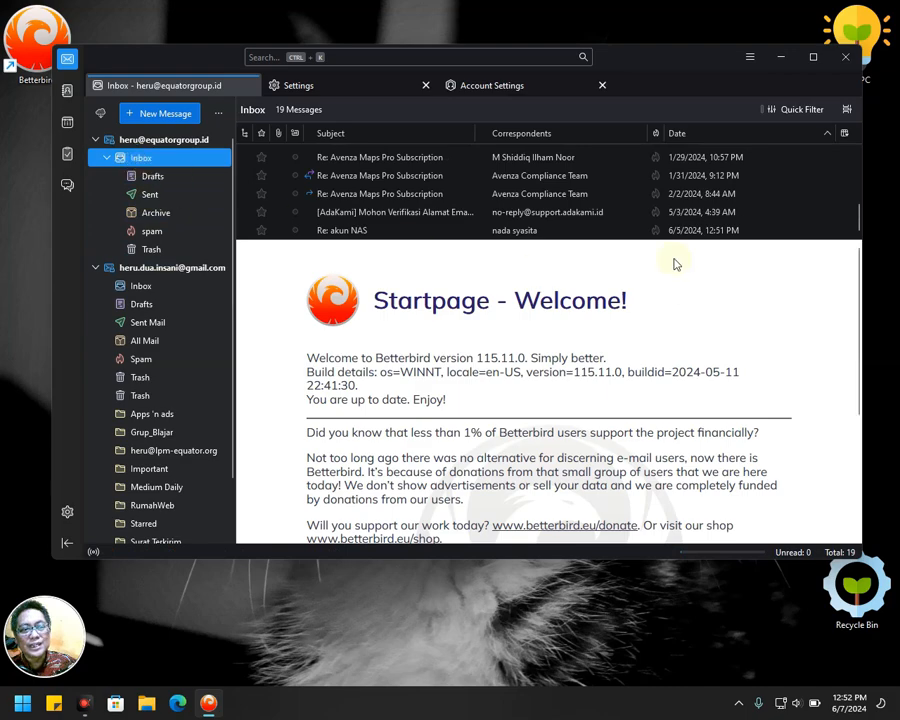
# Enlarge the message list, sort newest first, open 'Re: akun NAS', then show the account overview.
pyautogui.moveTo(674, 240); pyautogui.dragTo(675, 325)
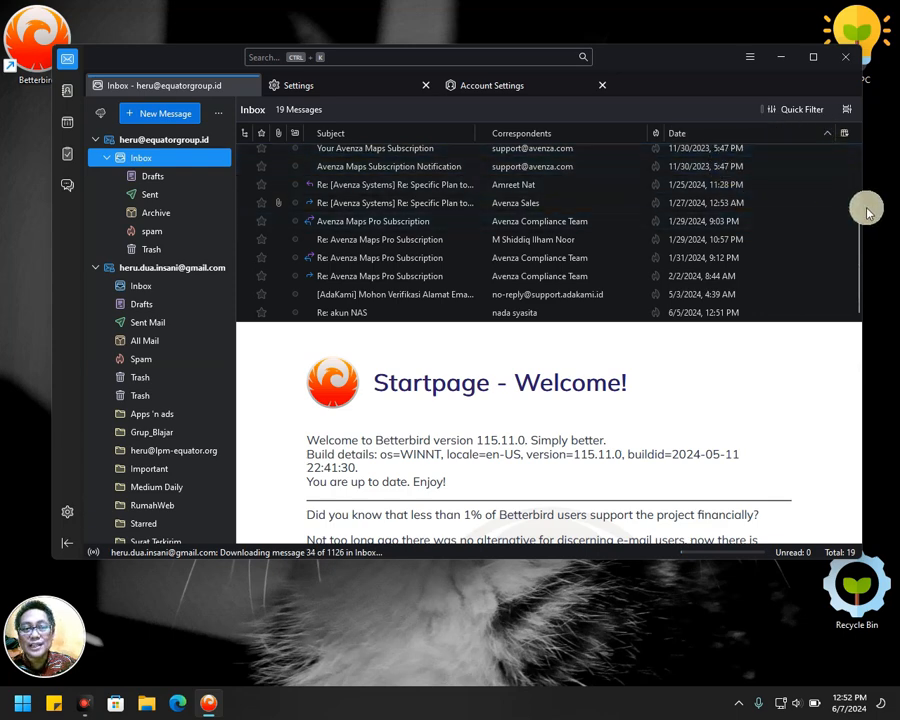
pyautogui.click(857, 156)
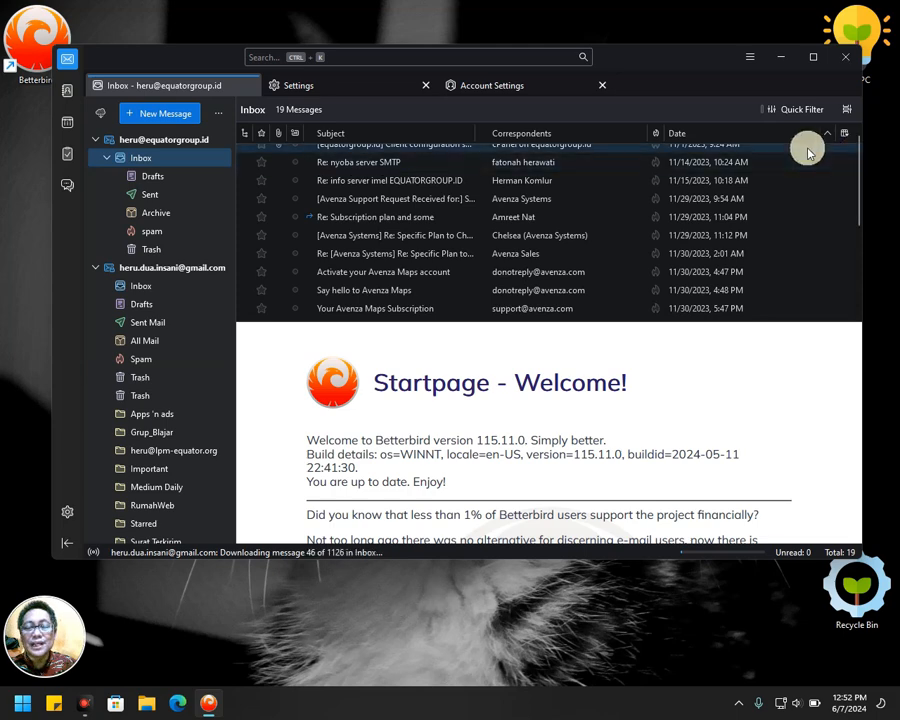
pyautogui.scroll(1, 411, 222)
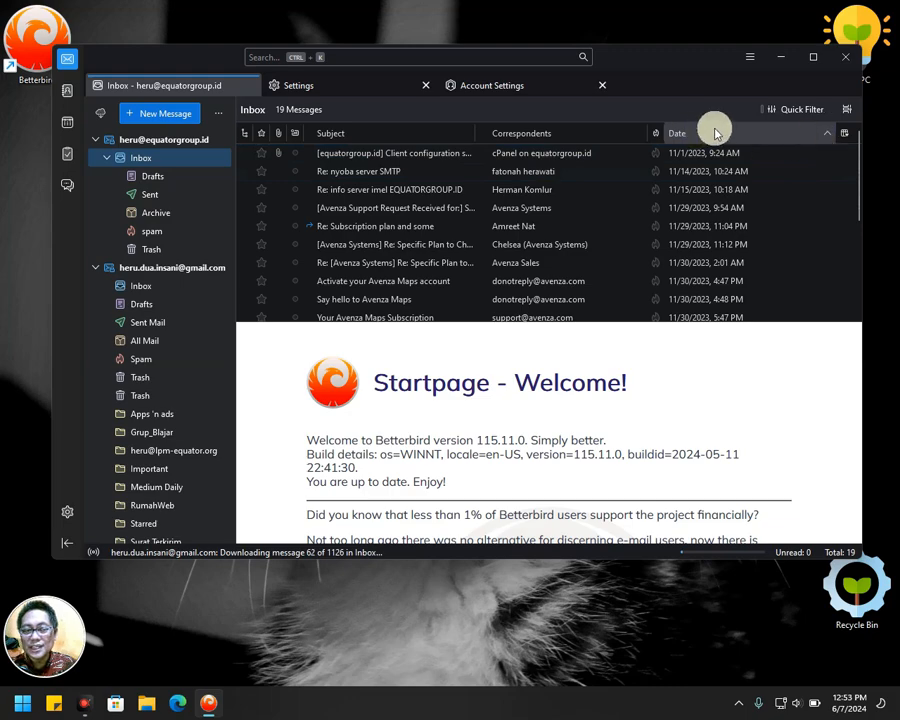
pyautogui.click(807, 136)
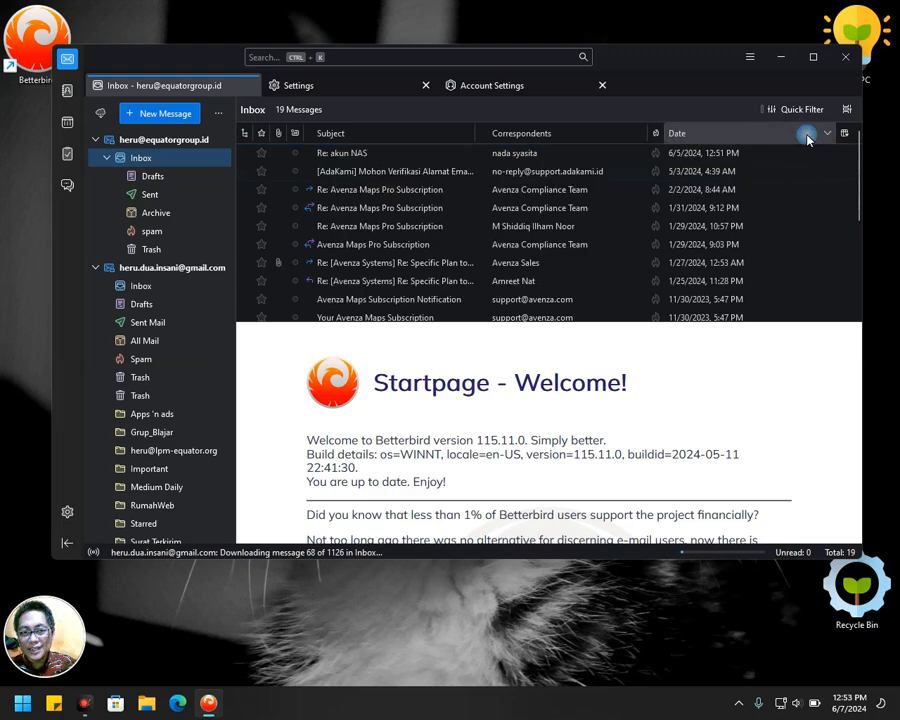
pyautogui.click(358, 152)
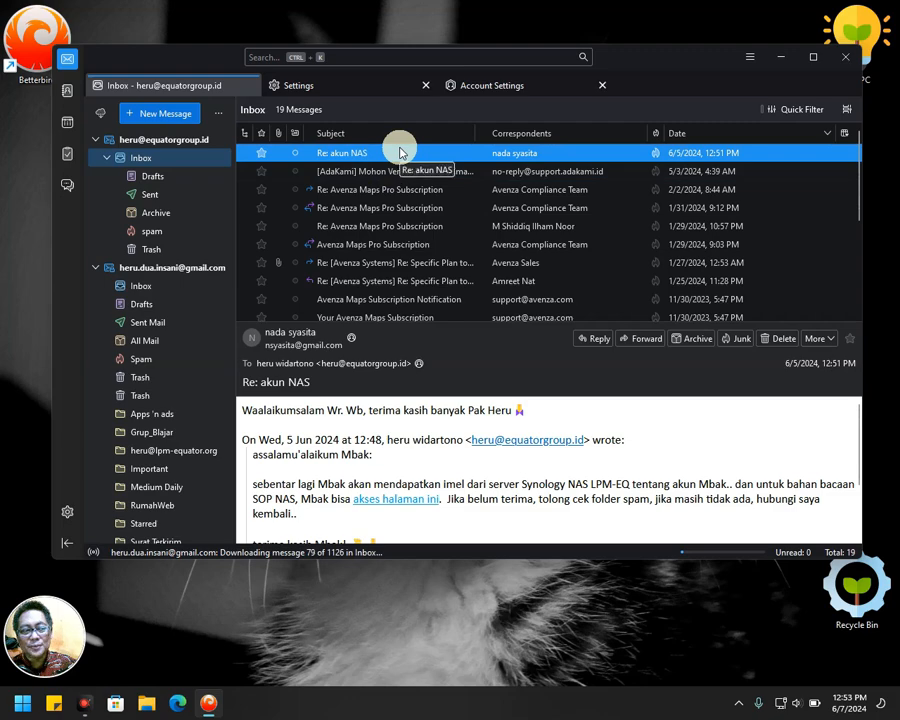
pyautogui.click(148, 288)
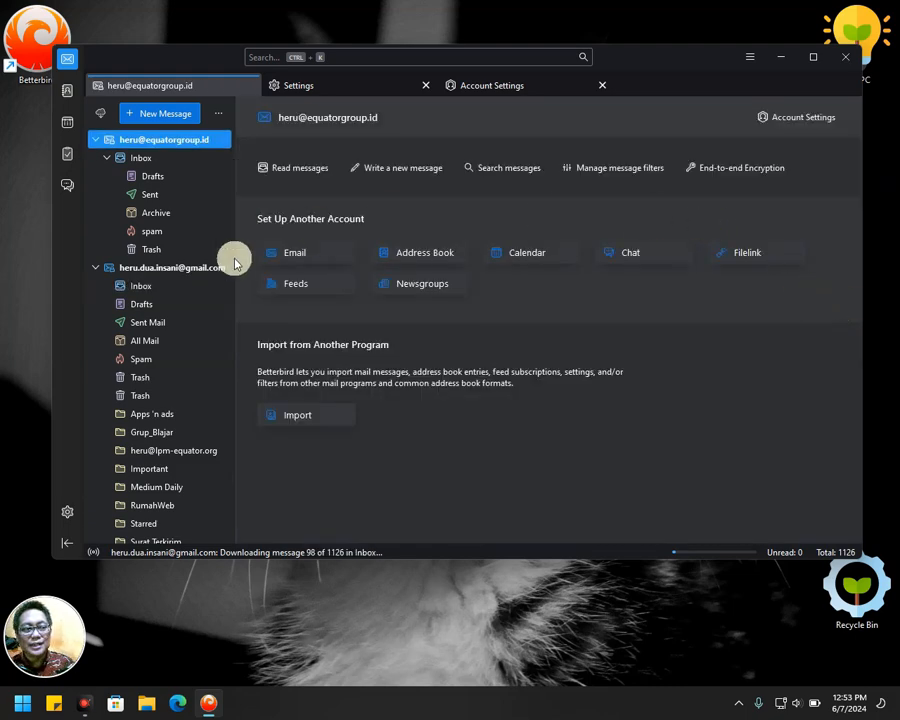
# Sort the Gmail inbox newest first and preview the top YouTube Creators newsletter.
pyautogui.click(152, 286)
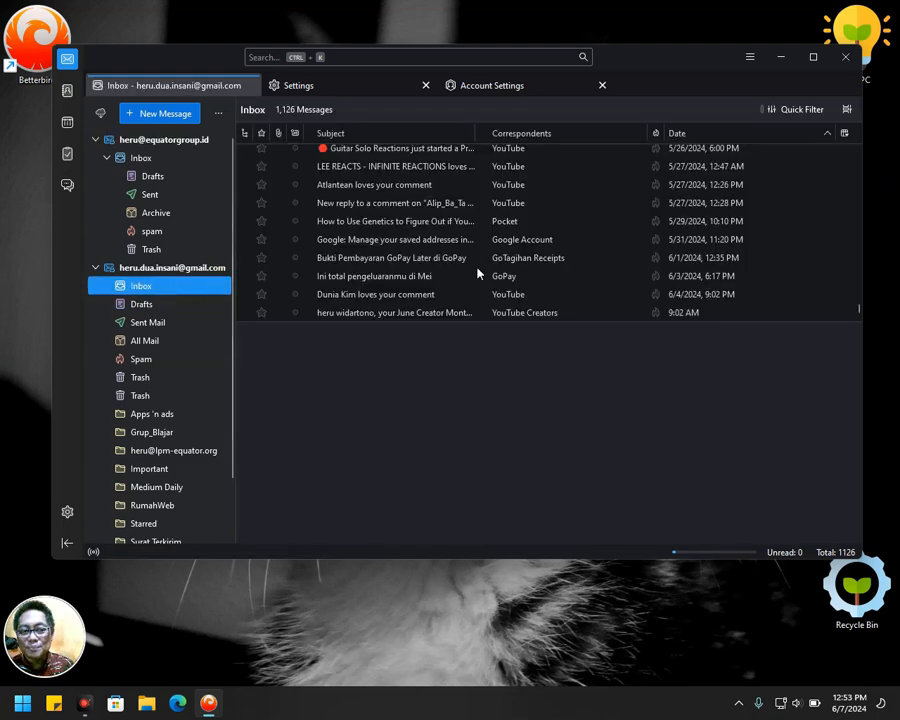
pyautogui.click(781, 136)
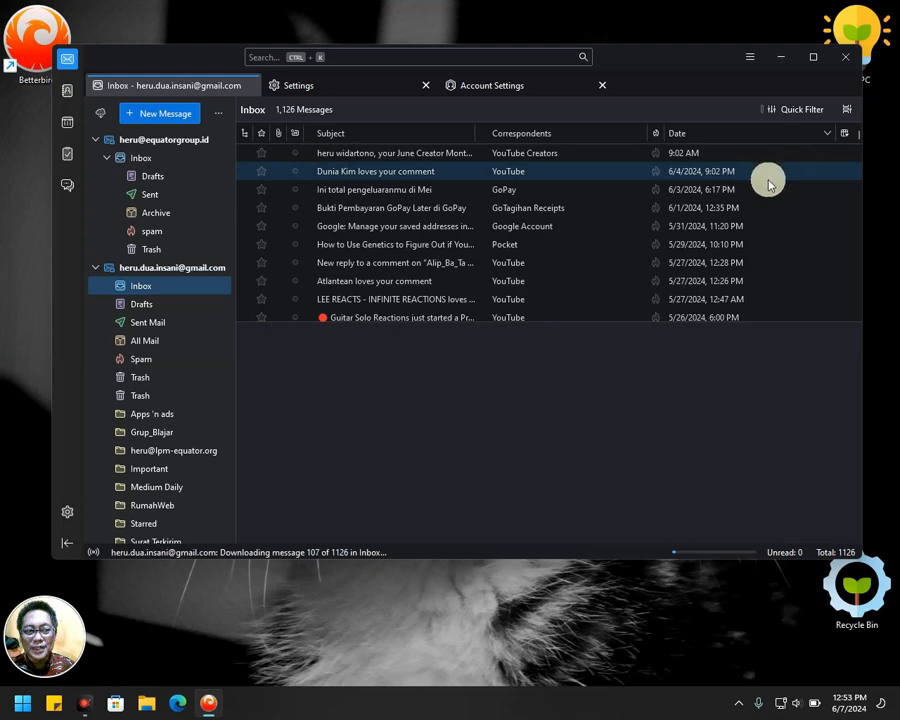
pyautogui.click(356, 153)
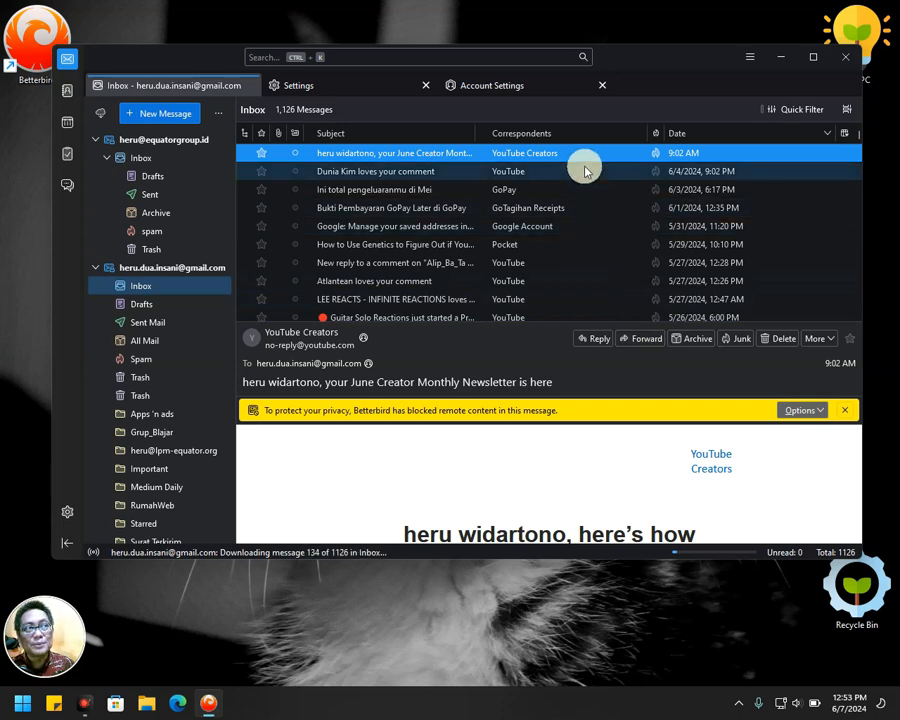
# Close the Account Settings and Settings tabs and nudge the window slightly left and down.
pyautogui.click(600, 86)
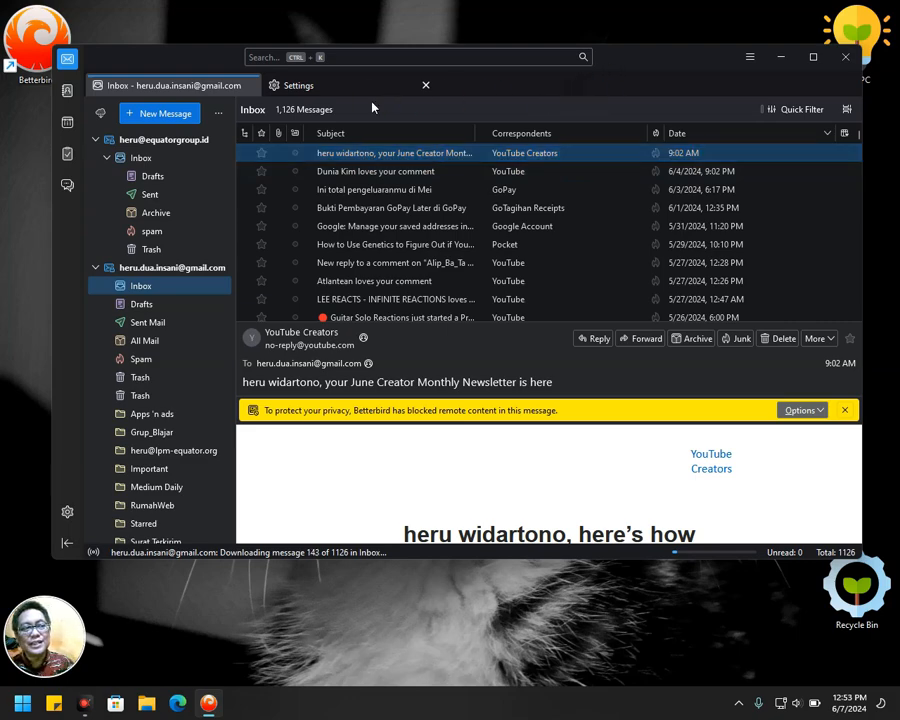
pyautogui.click(425, 85)
pyautogui.moveTo(229, 72); pyautogui.dragTo(204, 92)
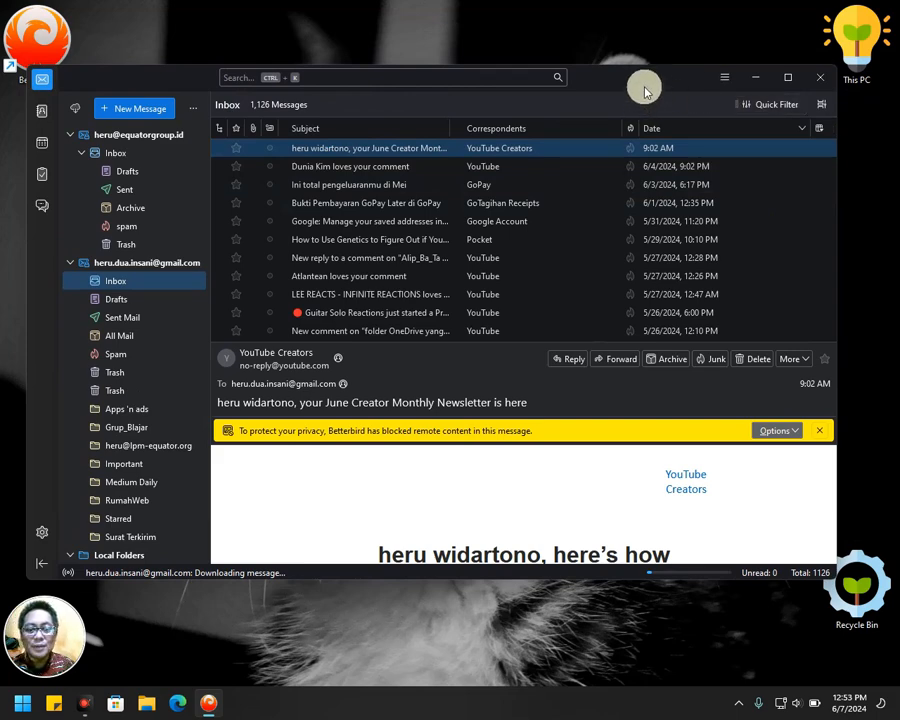
# Close Betterbird, check the hidden tray icons for it, and relaunch it from the desktop shortcut.
pyautogui.click(818, 78)
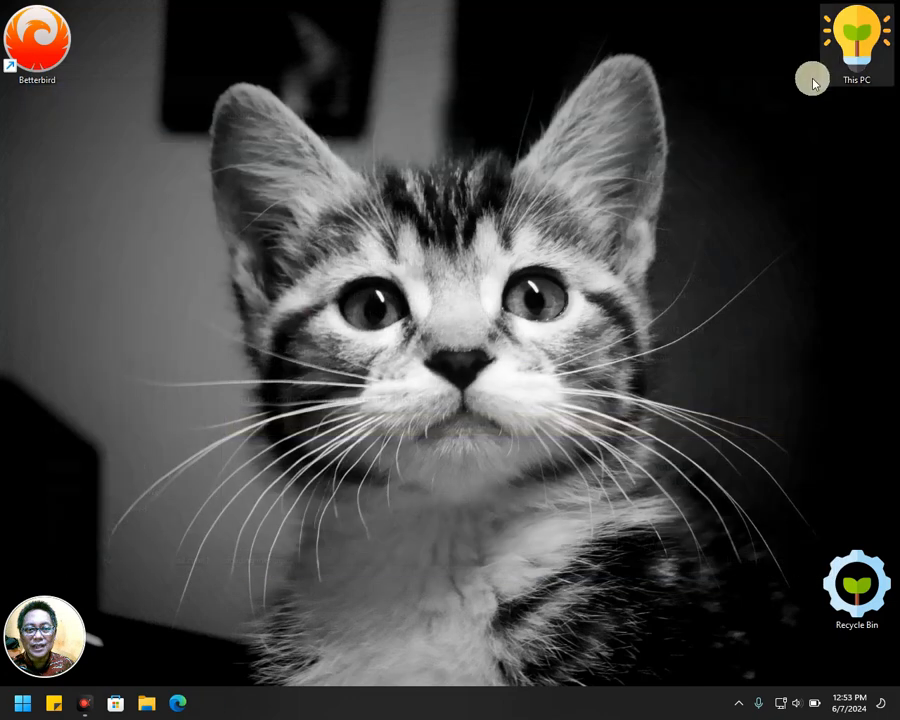
pyautogui.click(739, 703)
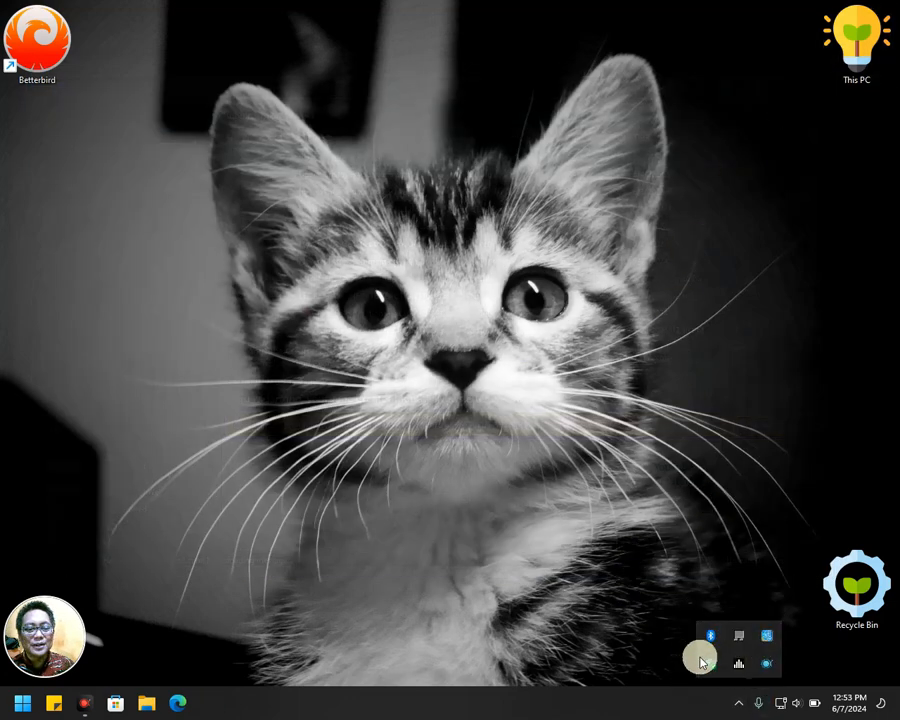
pyautogui.click(739, 703)
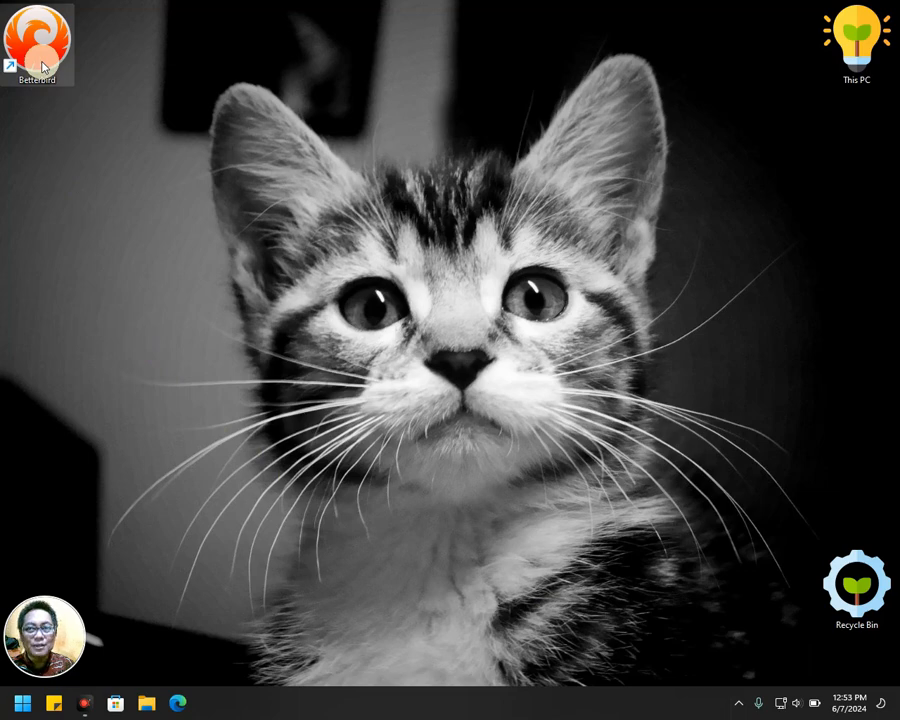
pyautogui.doubleClick(43, 67)
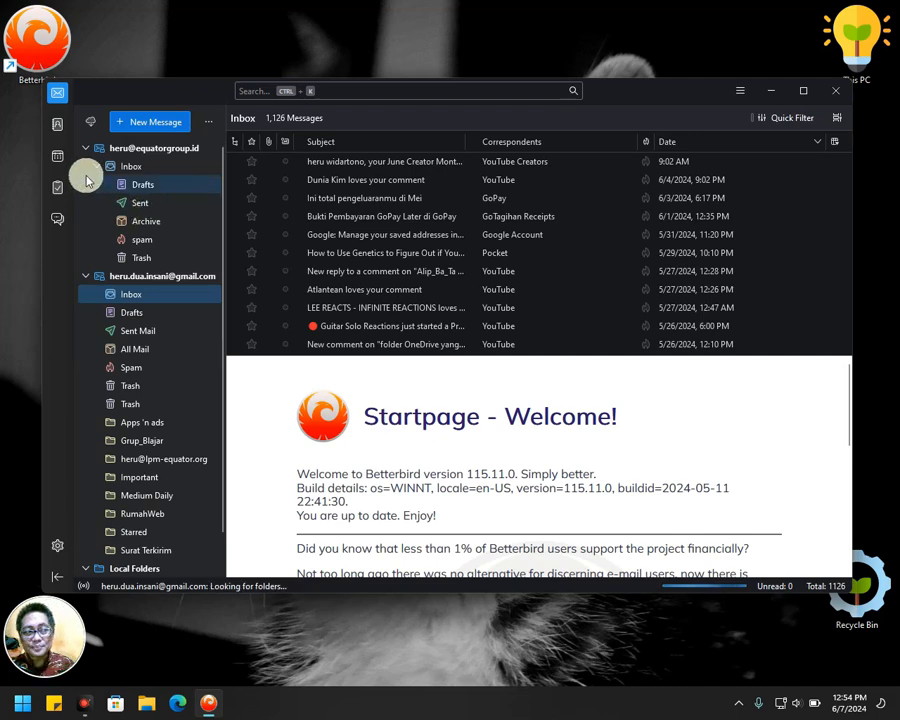
# Open Betterbird's Settings from the spaces toolbar, close the Settings tab, and reopen it.
pyautogui.click(57, 545)
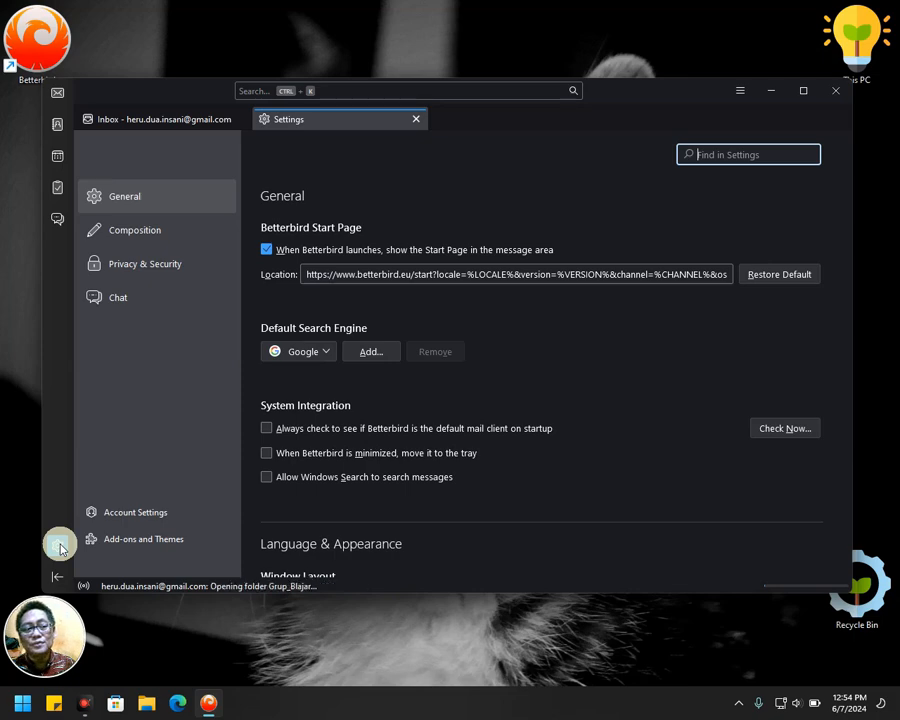
pyautogui.click(59, 546)
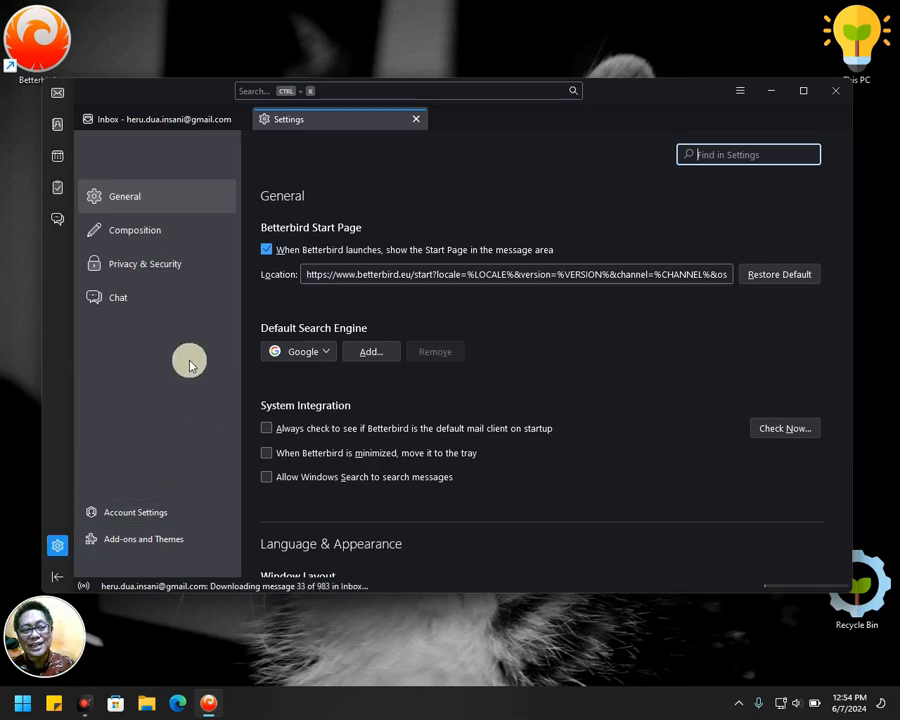
pyautogui.click(416, 119)
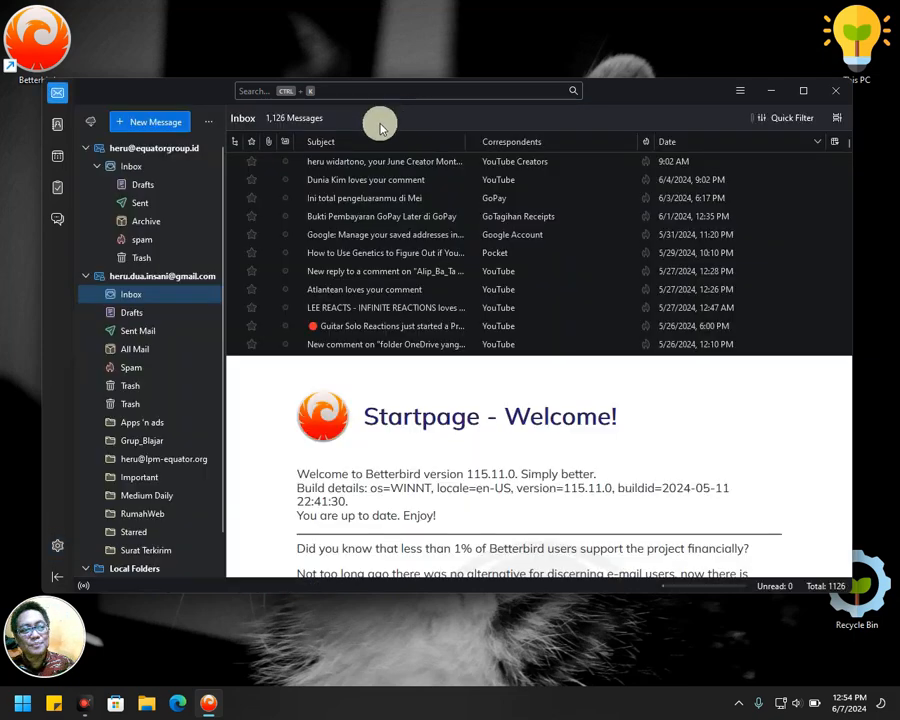
pyautogui.click(58, 545)
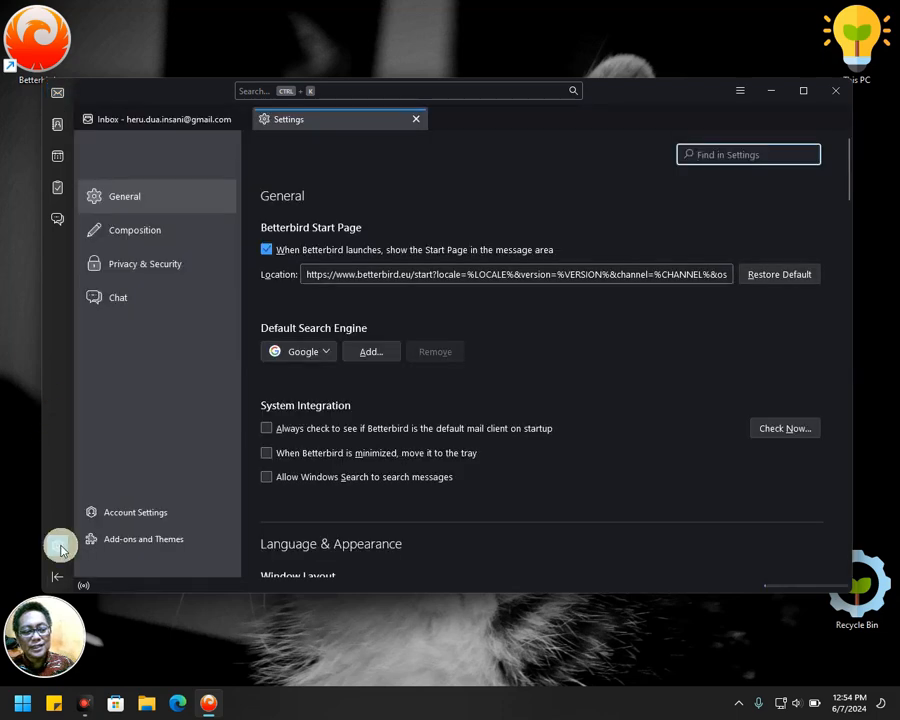
# In the Add-ons Manager, search for more add-ons matching 'minimize on close'.
pyautogui.click(159, 539)
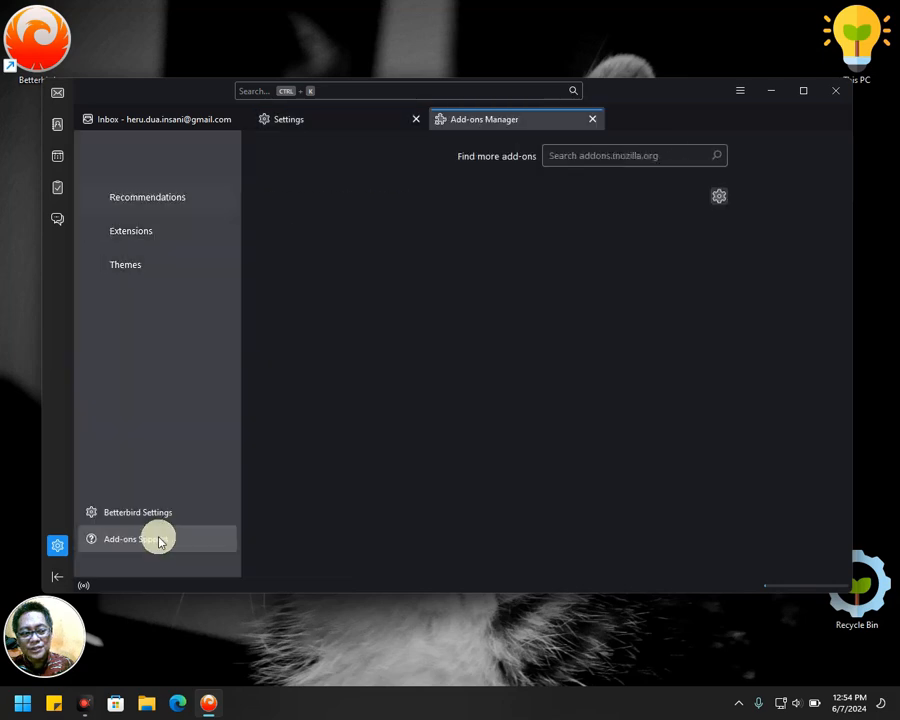
pyautogui.click(591, 157)
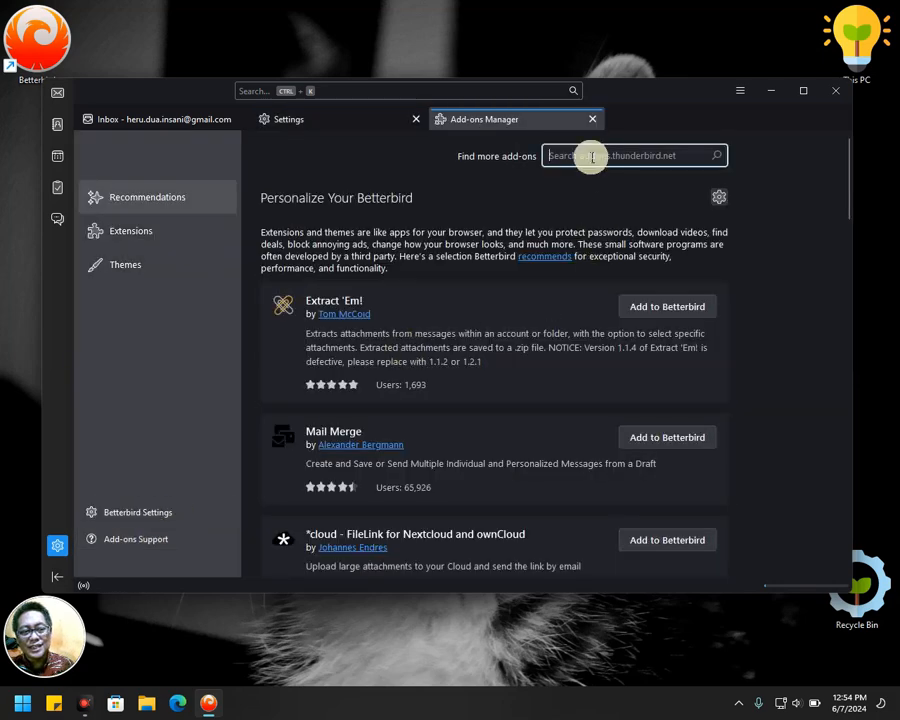
pyautogui.write('mini')
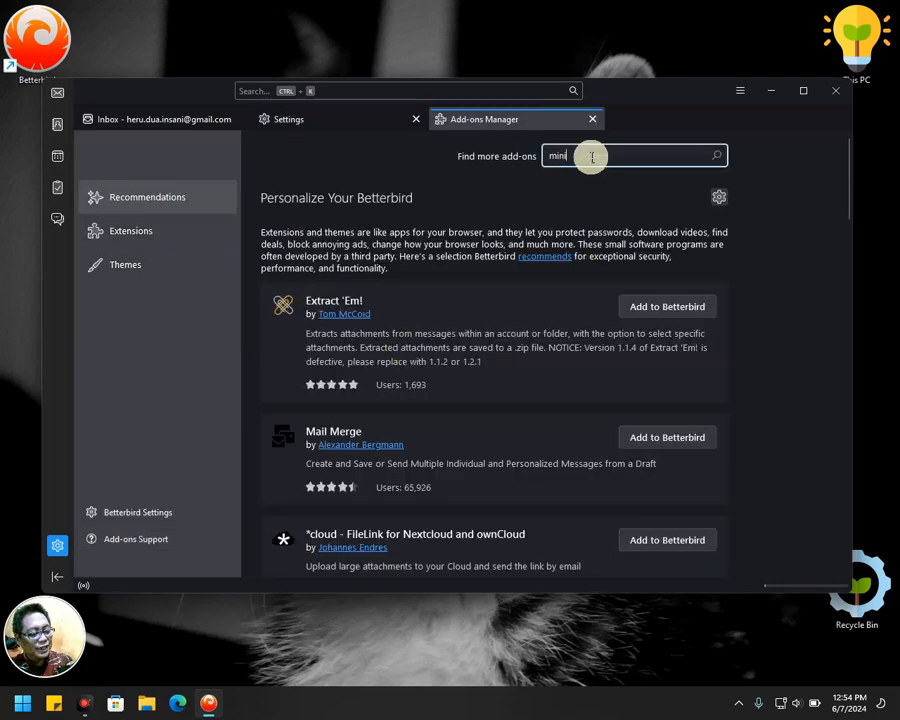
pyautogui.write('mize on close')
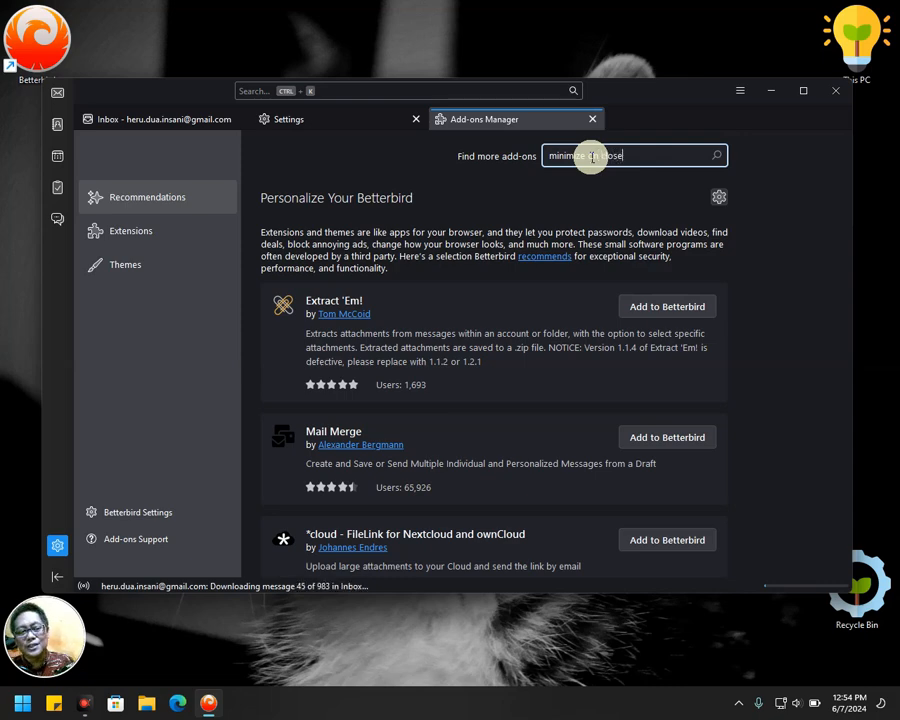
pyautogui.press('Return')
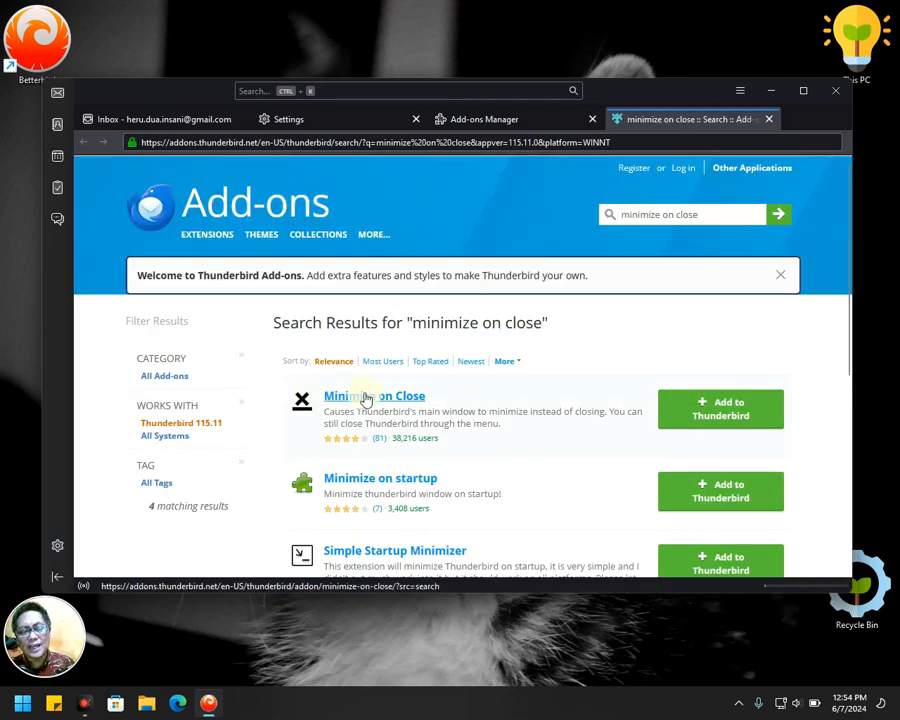
# Install the Minimize on Close add-on, approve its permissions, and close the search results tab.
pyautogui.click(721, 418)
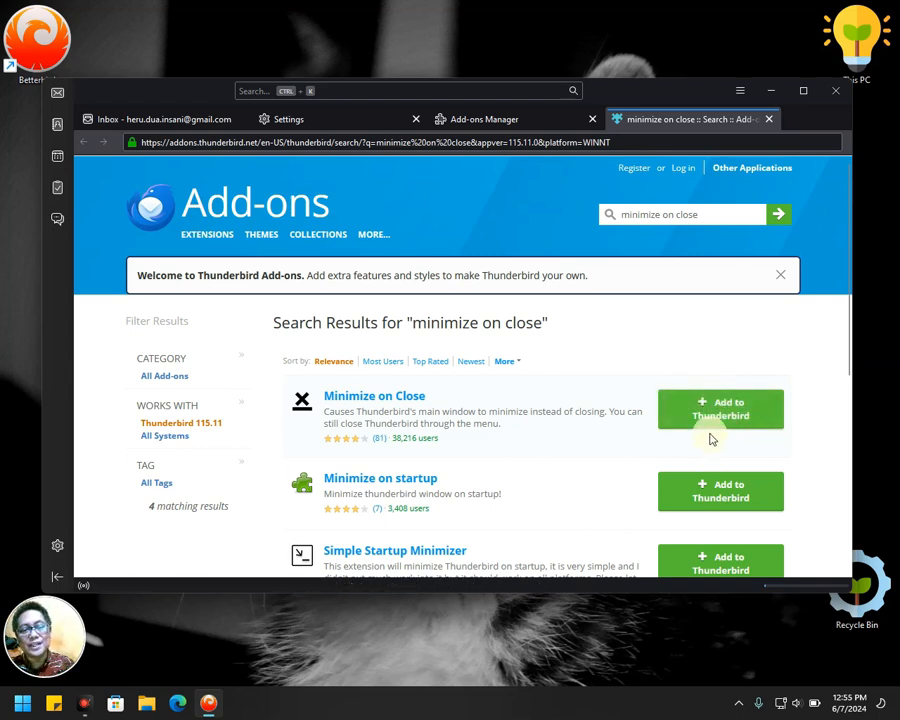
pyautogui.click(722, 418)
pyautogui.click(744, 408)
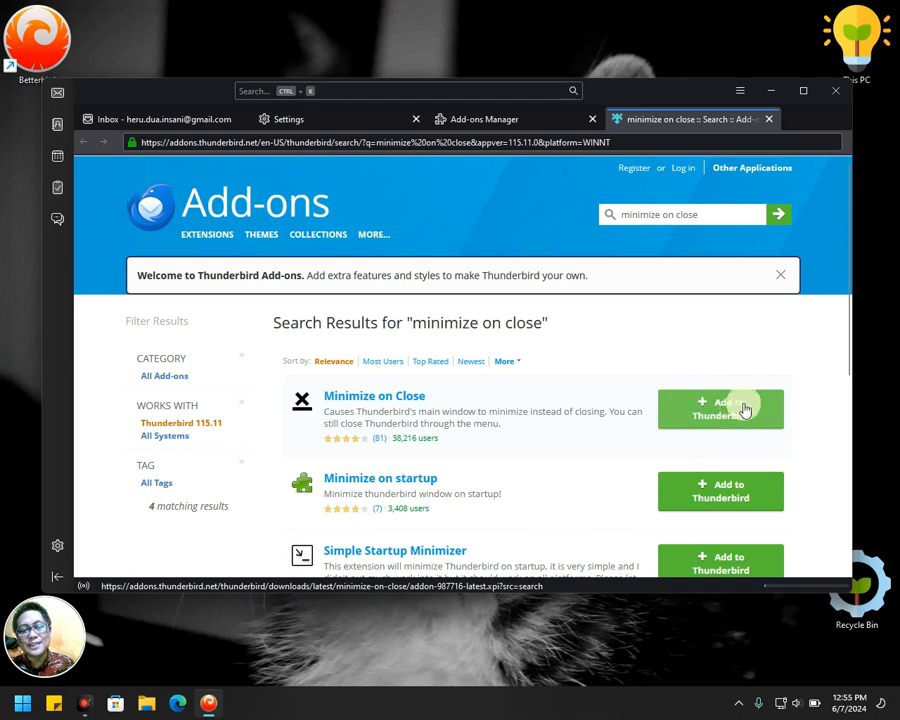
pyautogui.click(683, 412)
pyautogui.click(742, 410)
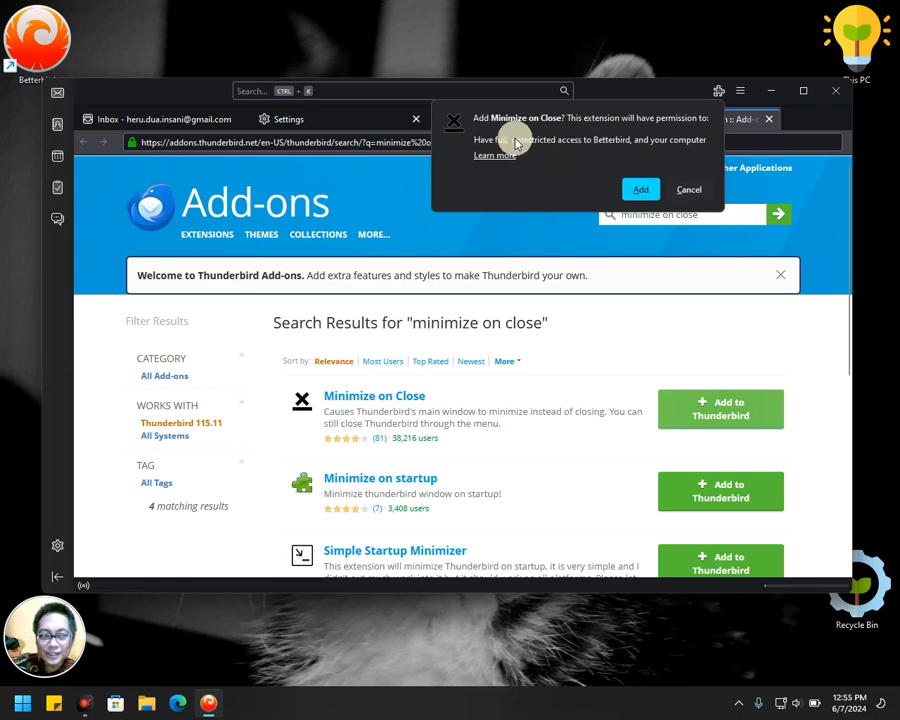
pyautogui.click(647, 190)
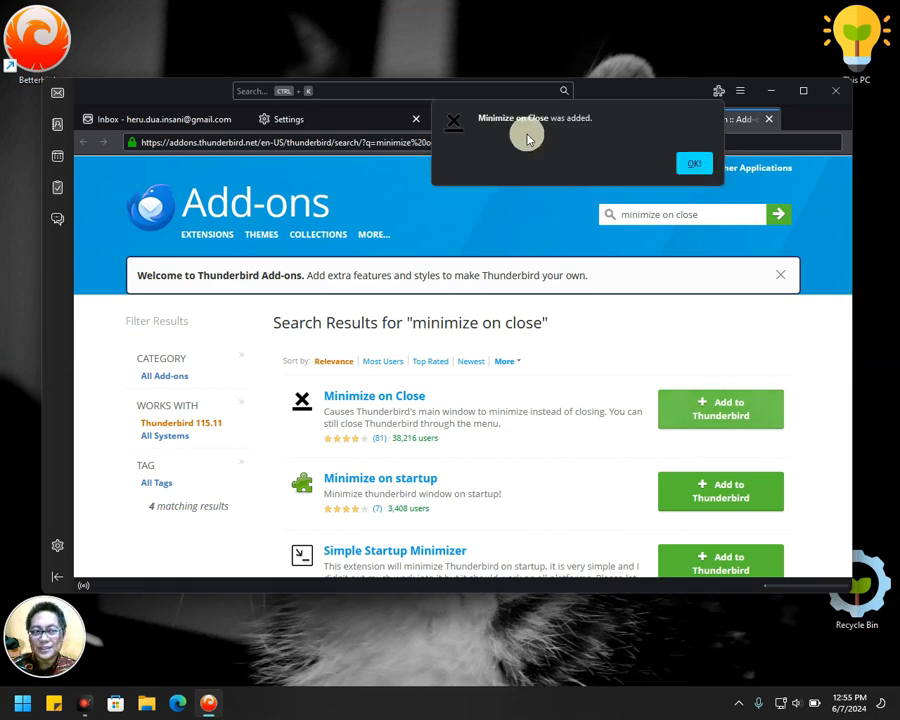
pyautogui.click(694, 163)
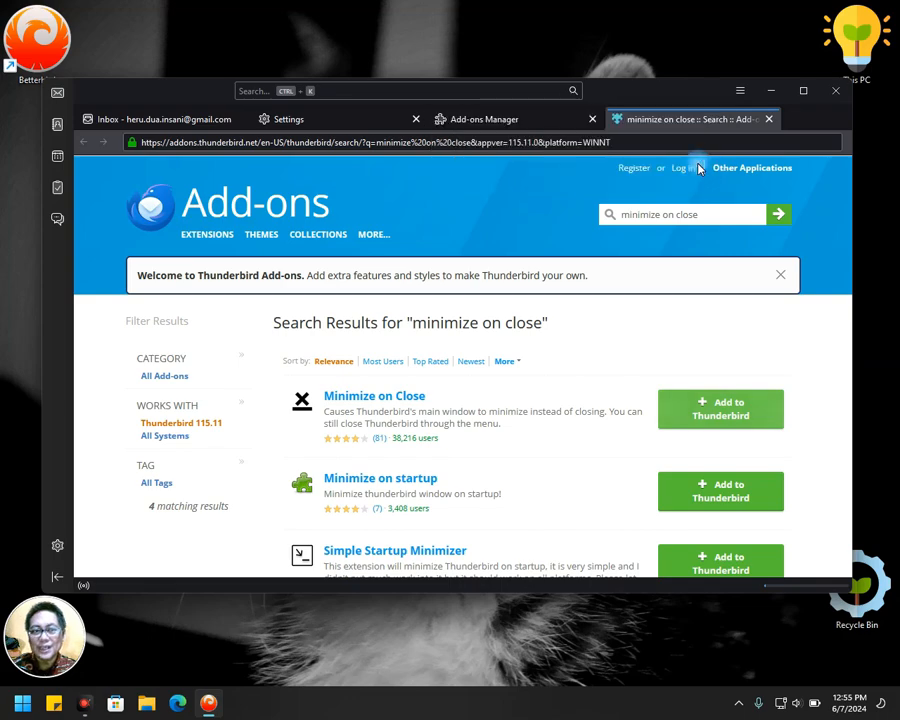
pyautogui.moveTo(726, 163)
pyautogui.click(768, 119)
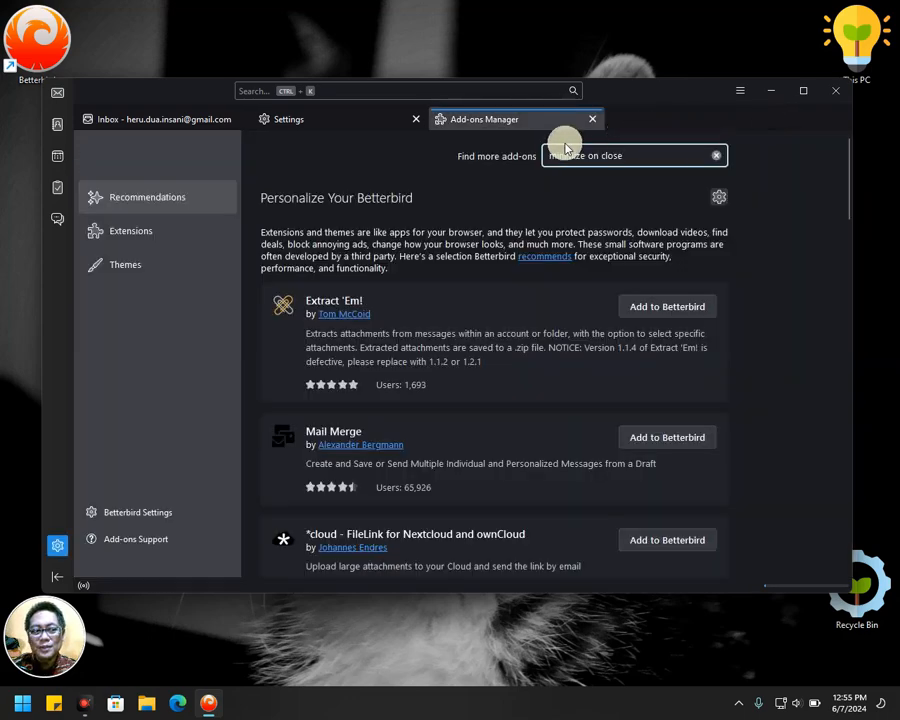
# Turn on automatic updates for the Minimize on Close extension, then return to the extensions list.
pyautogui.click(128, 233)
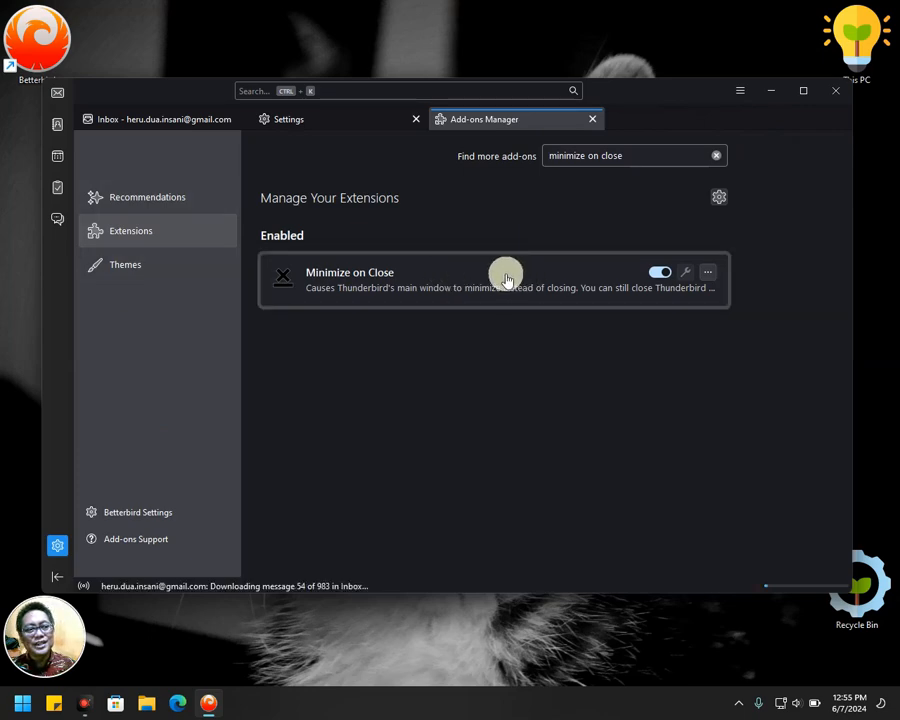
pyautogui.click(707, 272)
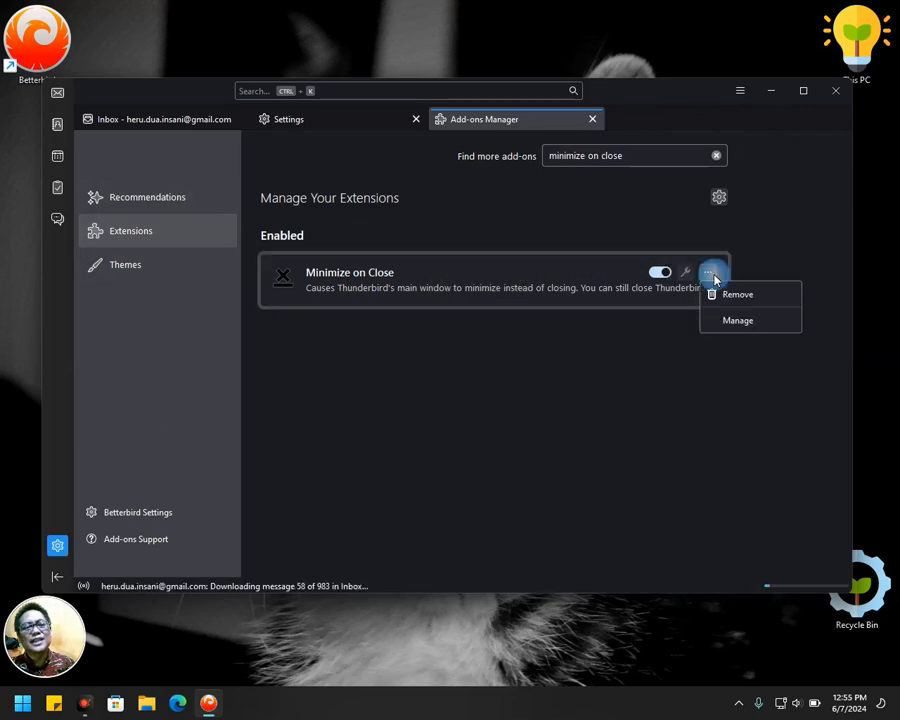
pyautogui.click(735, 322)
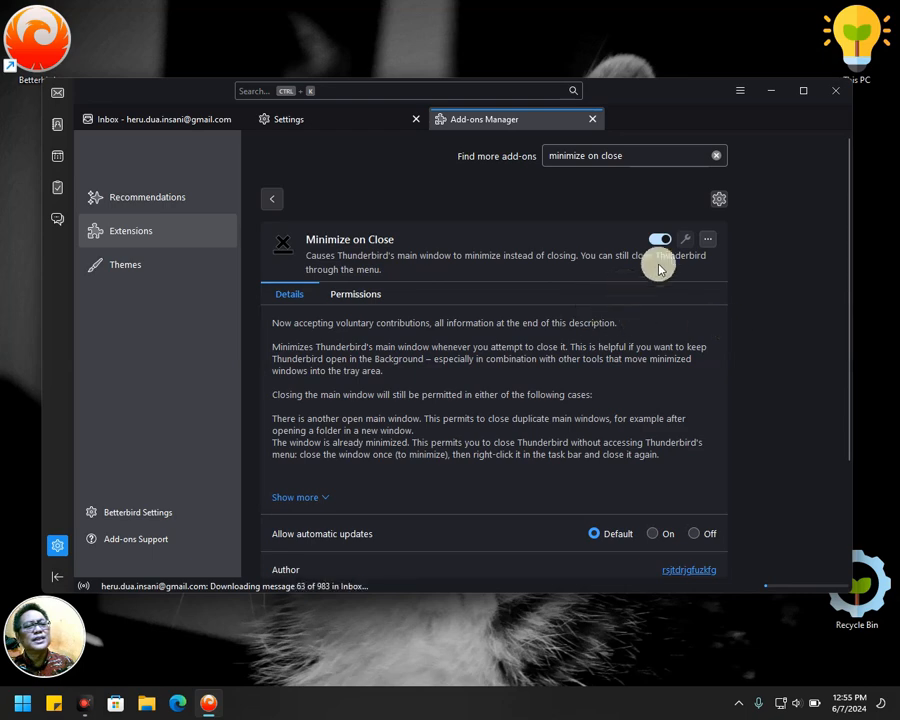
pyautogui.scroll(-3, 661, 413)
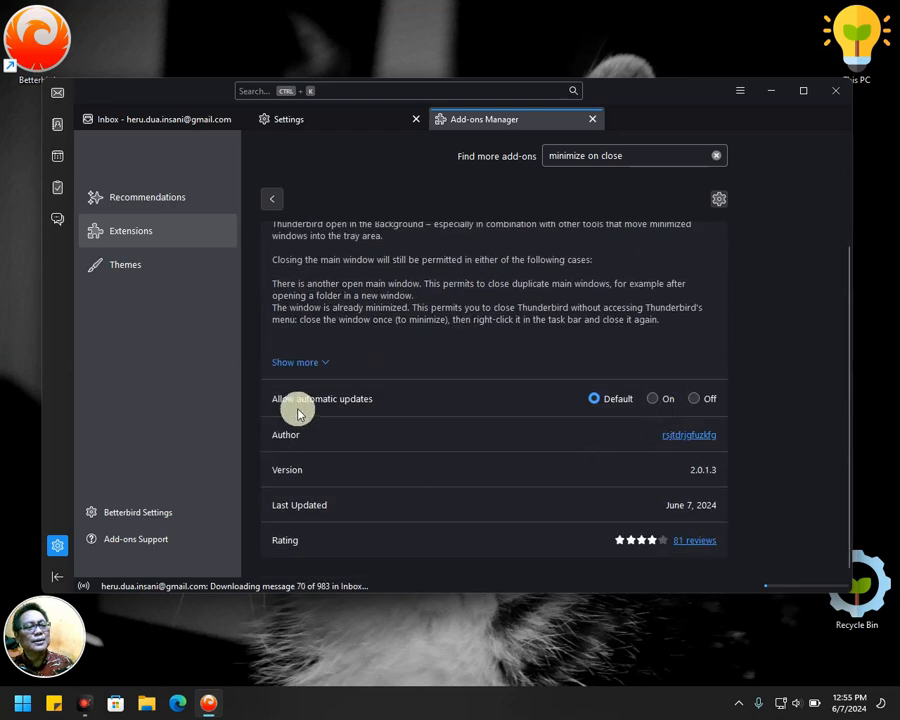
pyautogui.click(654, 399)
pyautogui.scroll(3, 511, 453)
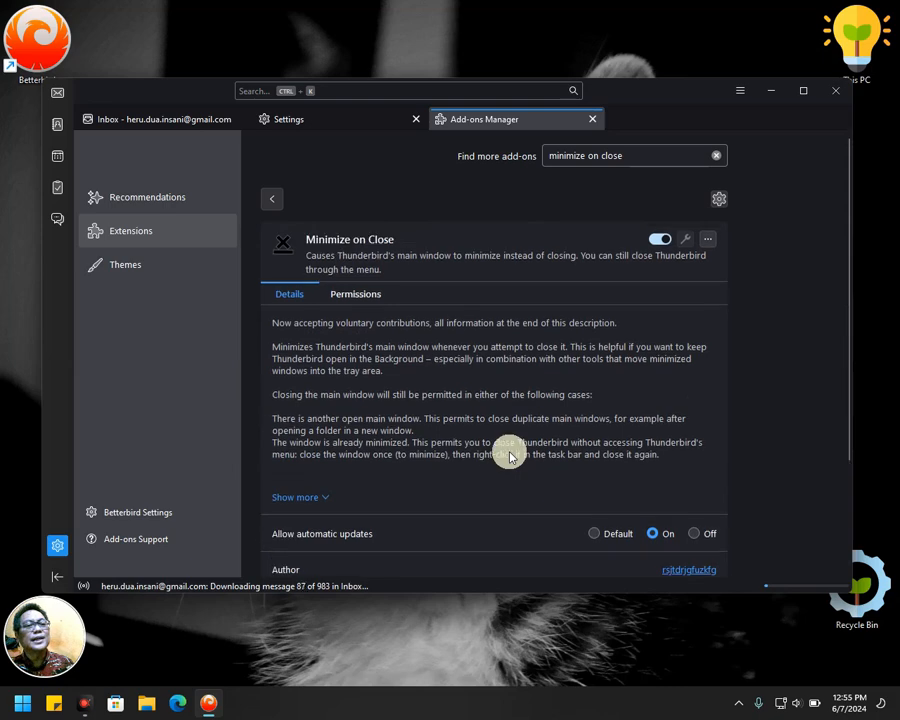
pyautogui.click(271, 199)
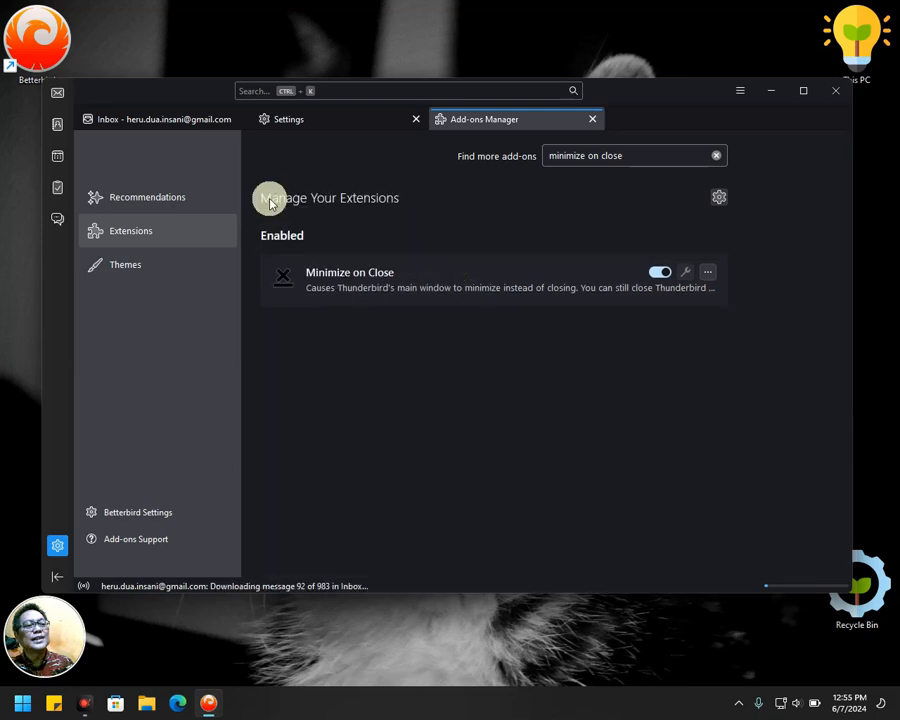
# Close the Add-ons Manager and Settings, reopen Add-ons and Themes, then close it again.
pyautogui.click(592, 119)
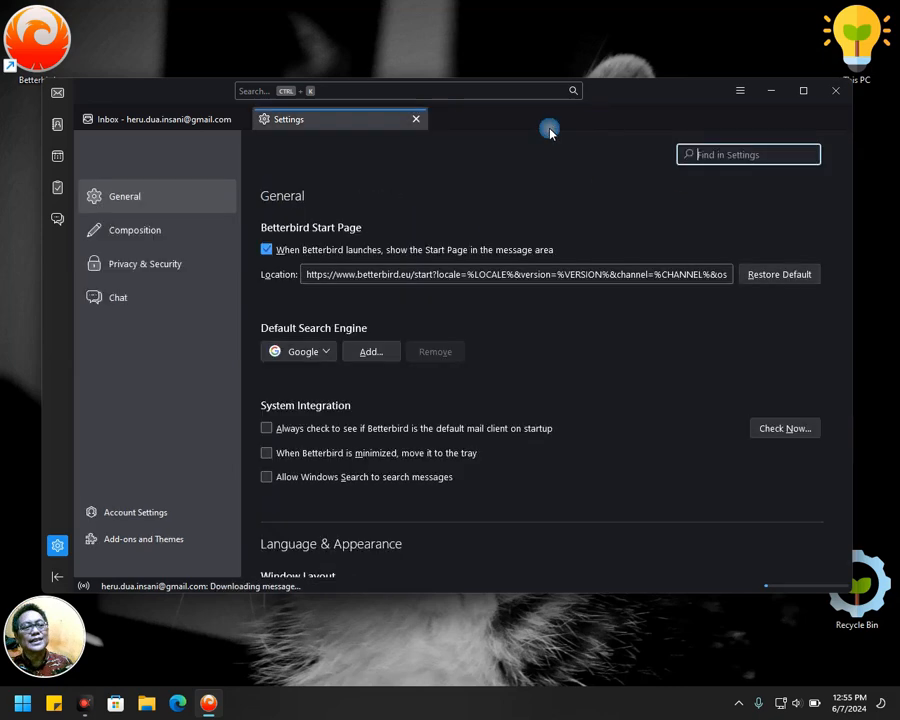
pyautogui.click(416, 120)
pyautogui.click(57, 548)
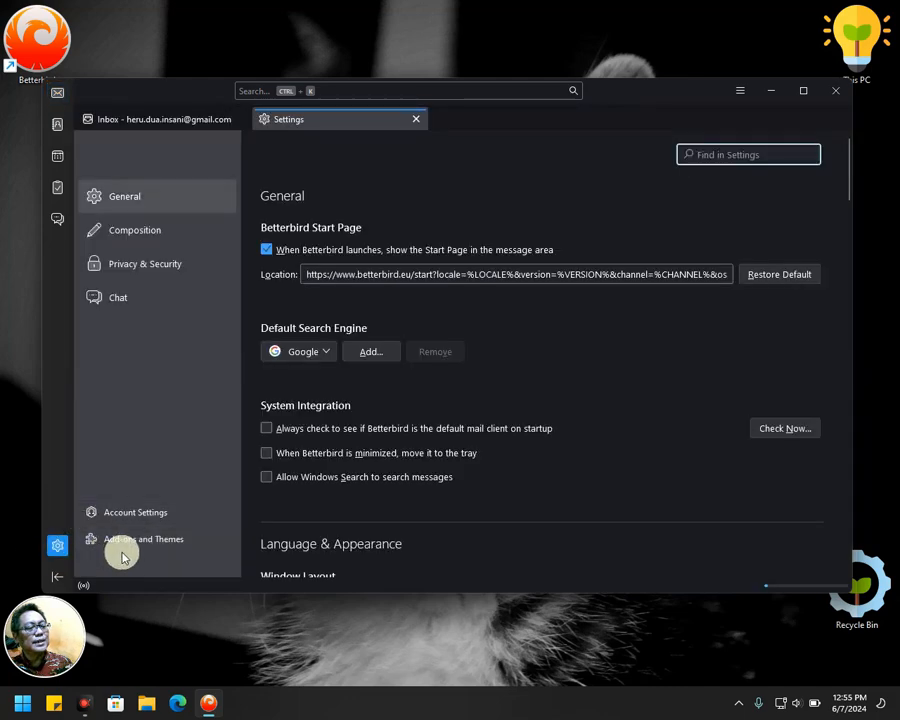
pyautogui.click(141, 538)
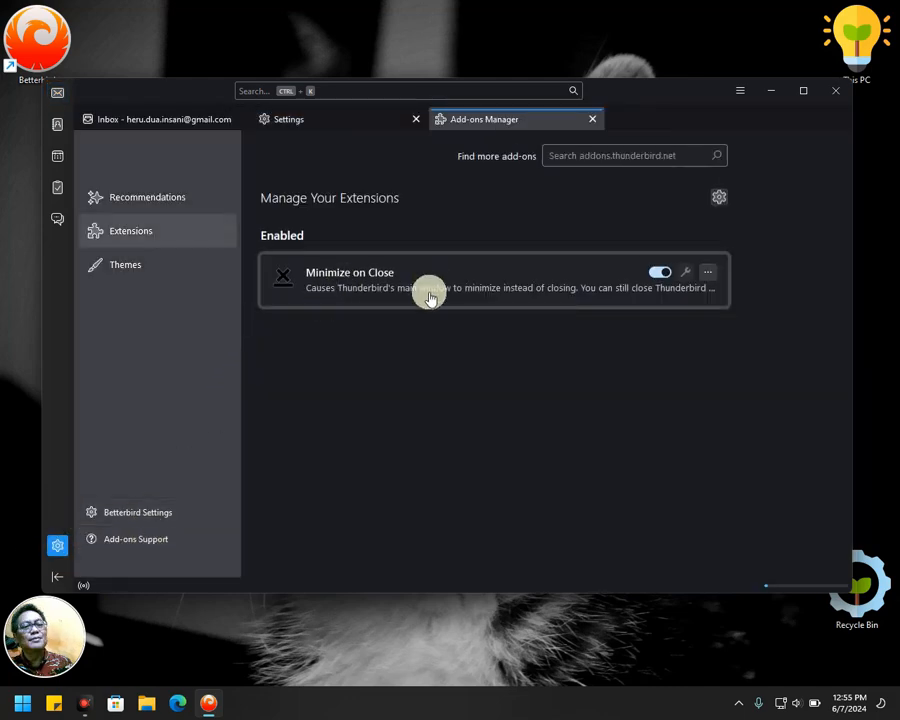
pyautogui.click(593, 120)
# Close the Settings tab, then minimize and close the window, restoring it from the taskbar each time.
pyautogui.click(418, 120)
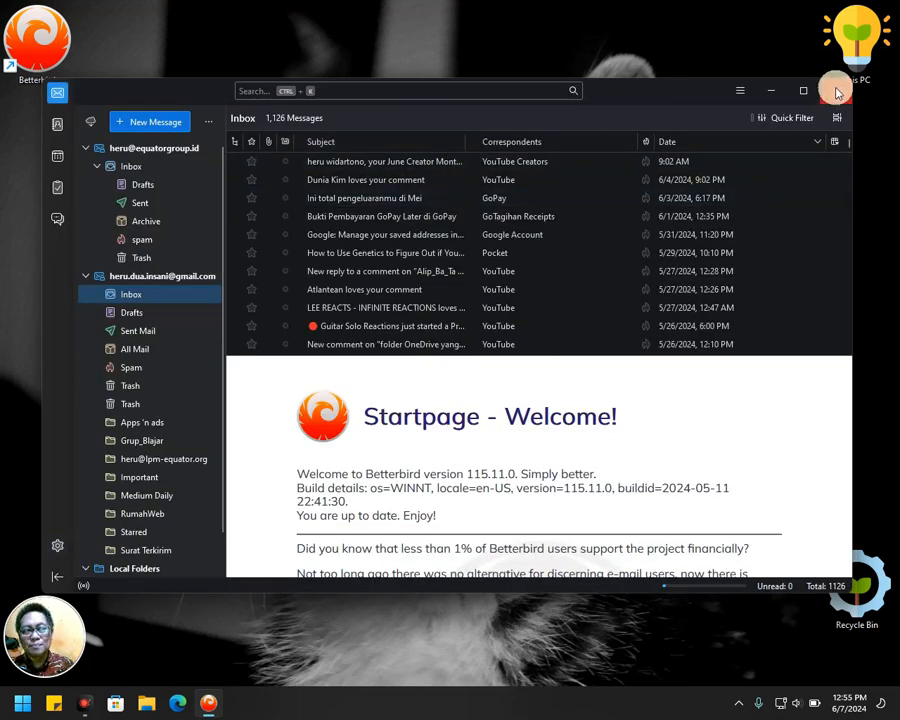
pyautogui.click(771, 91)
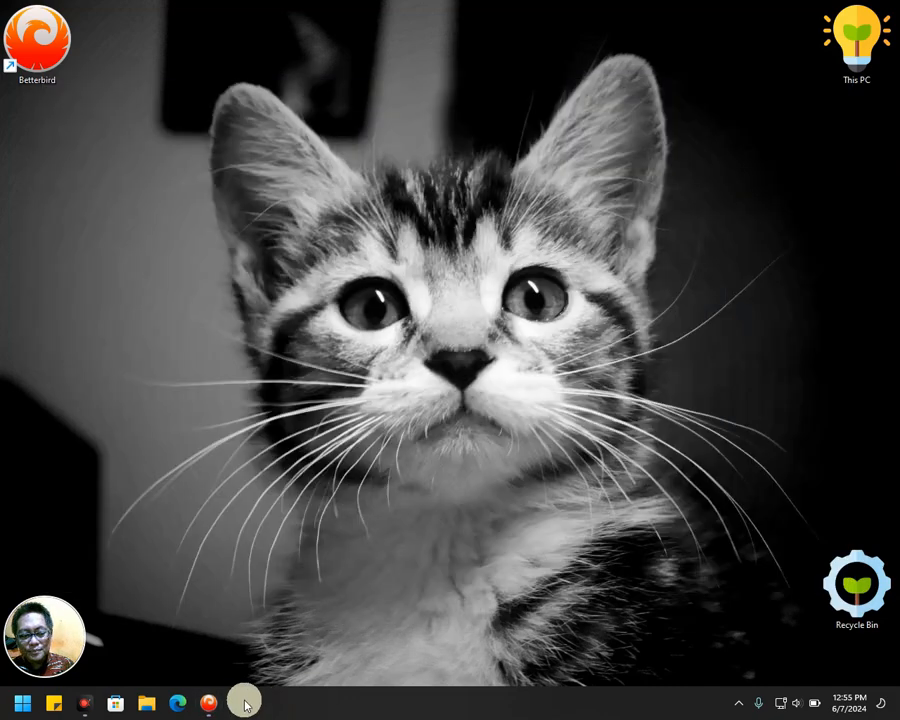
pyautogui.click(208, 703)
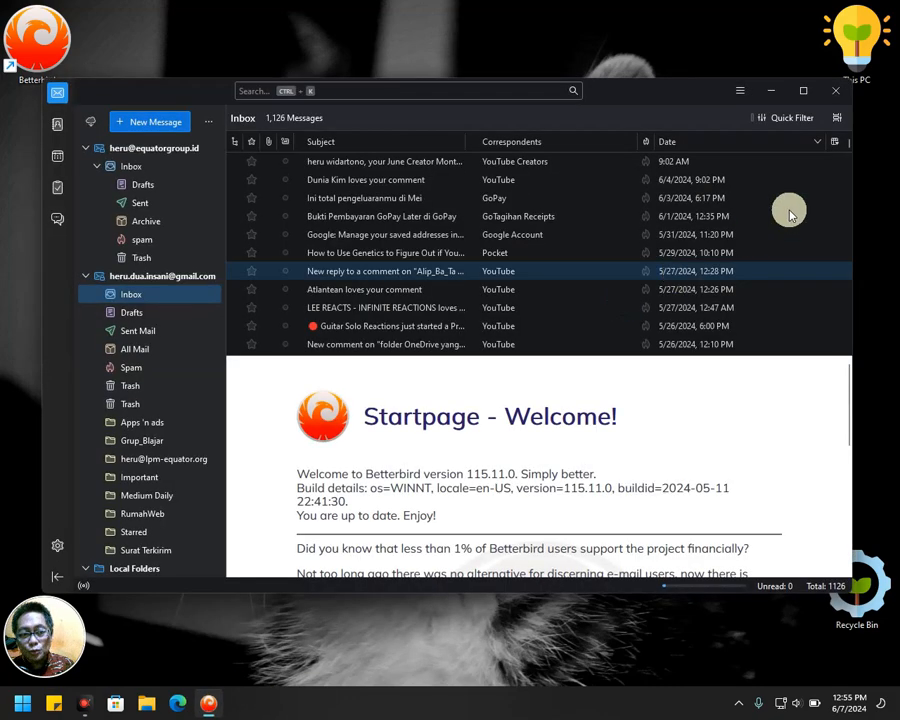
pyautogui.click(826, 93)
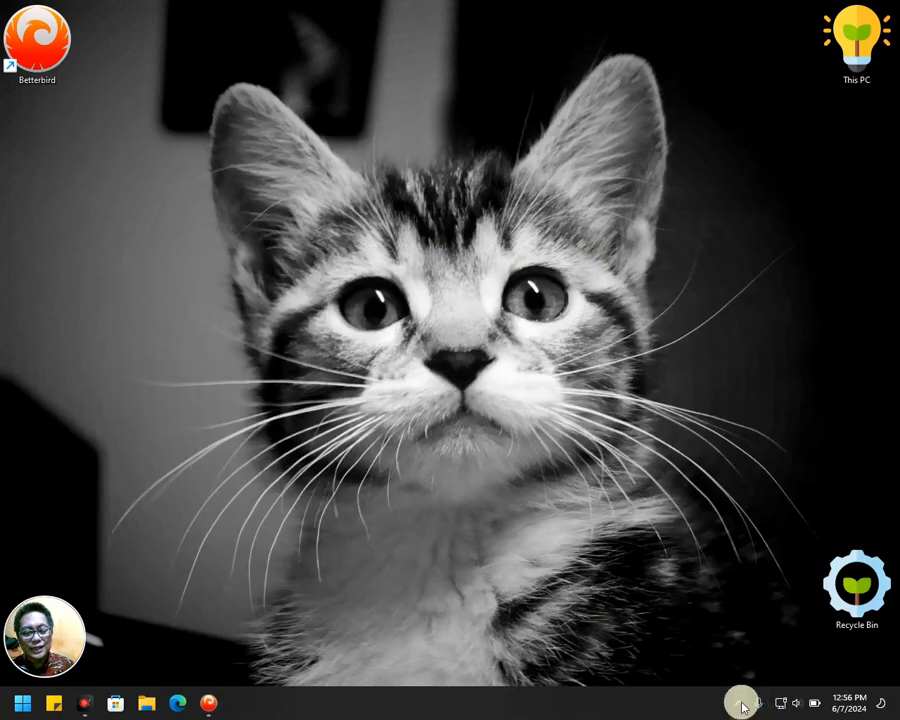
pyautogui.click(208, 703)
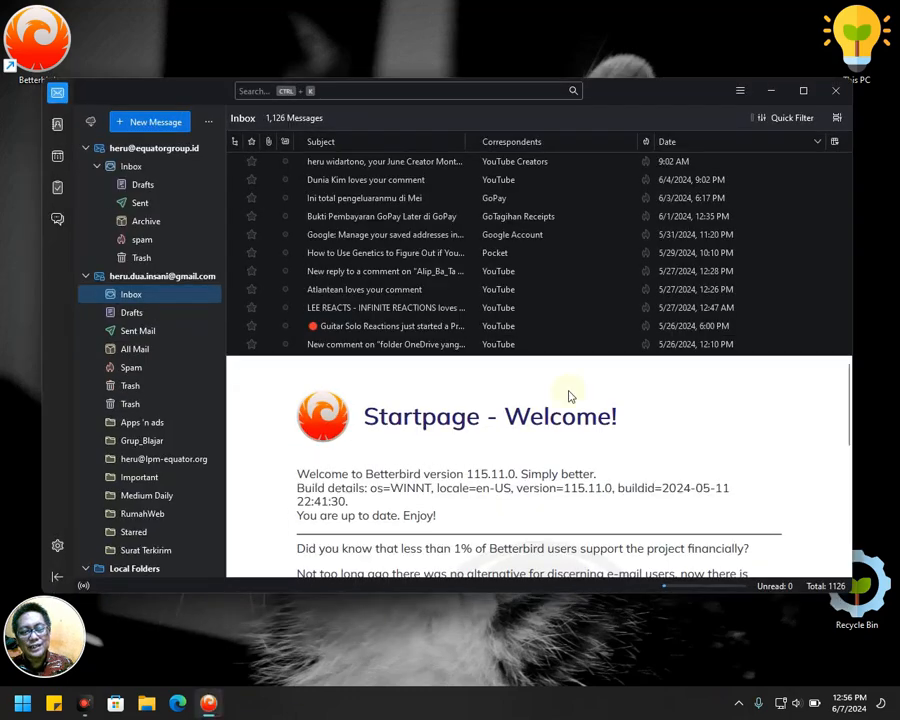
# Close the window twice more, checking the hidden tray icons, and restore it from the taskbar.
pyautogui.click(835, 90)
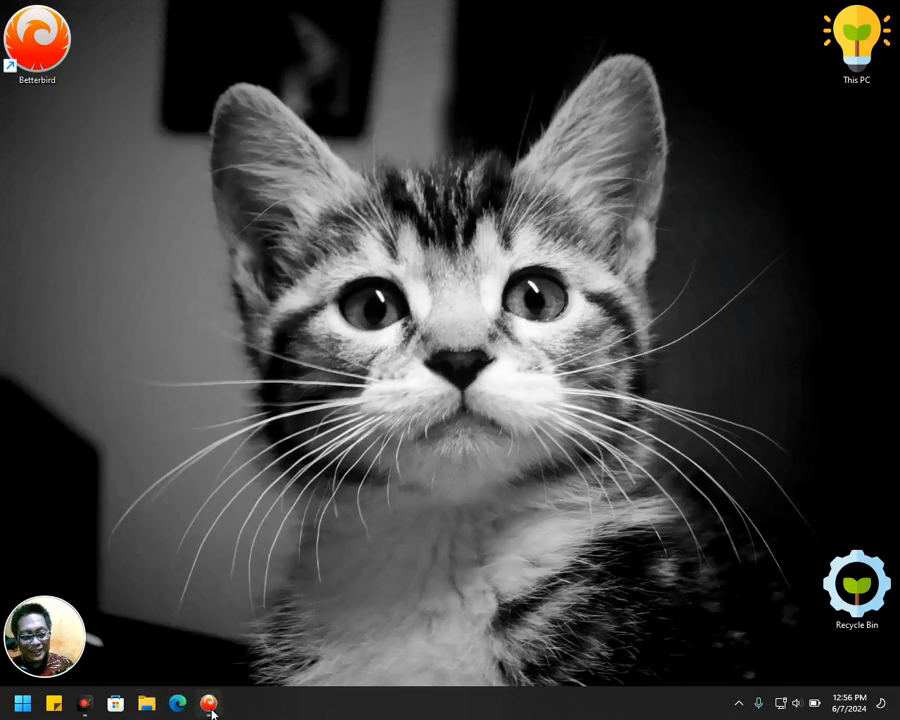
pyautogui.click(209, 705)
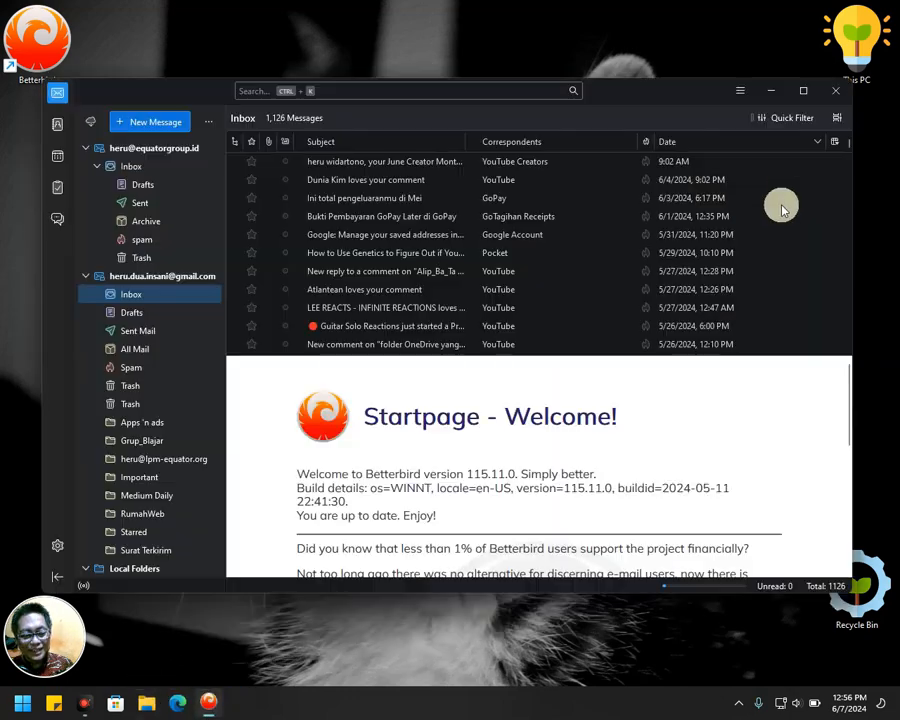
pyautogui.click(835, 91)
pyautogui.moveTo(212, 708)
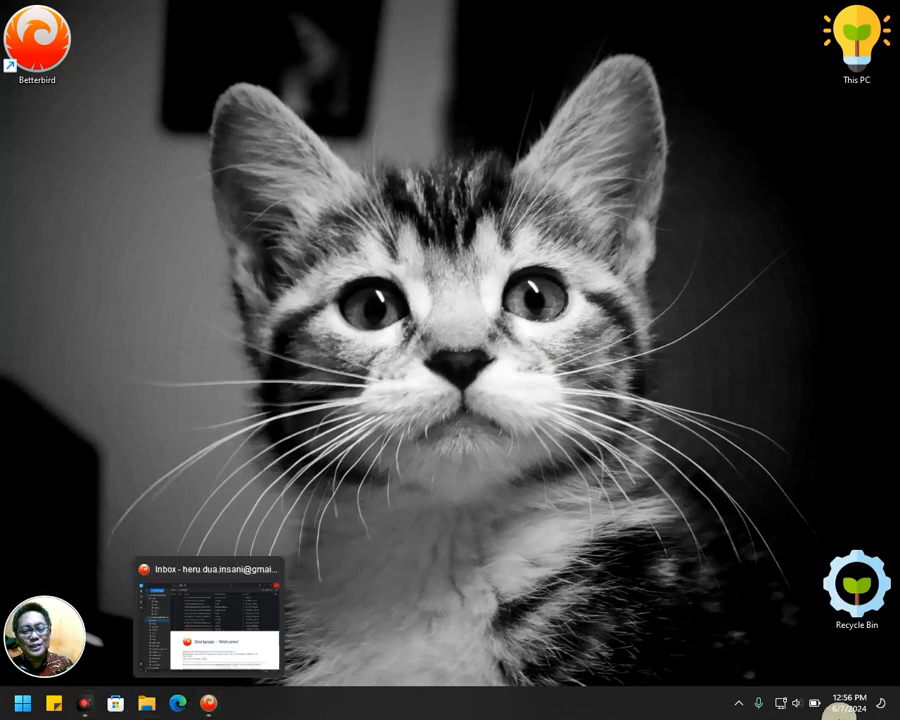
pyautogui.click(740, 704)
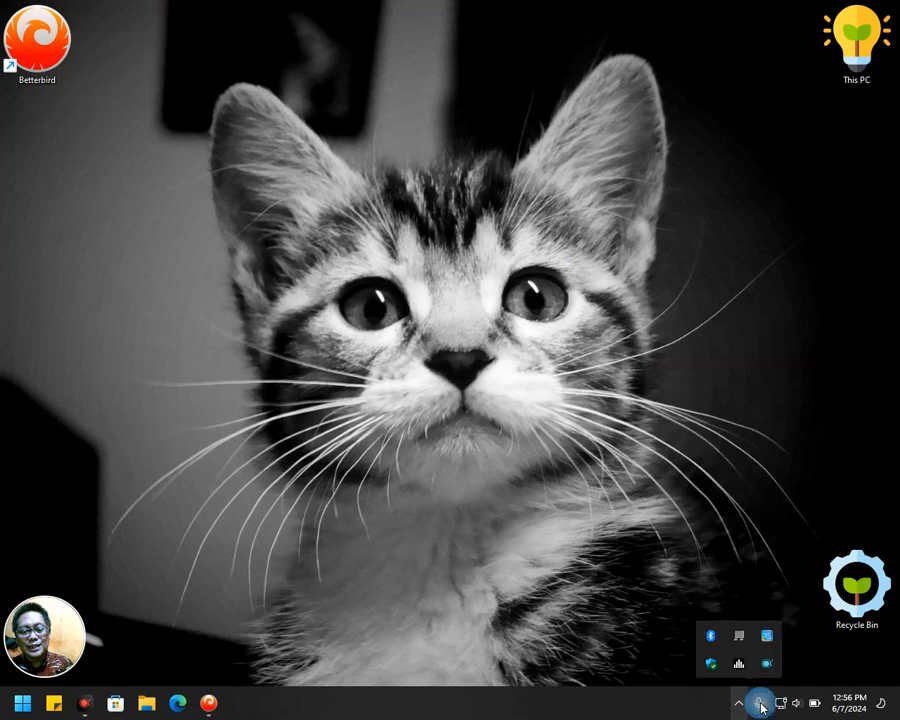
pyautogui.moveTo(217, 708)
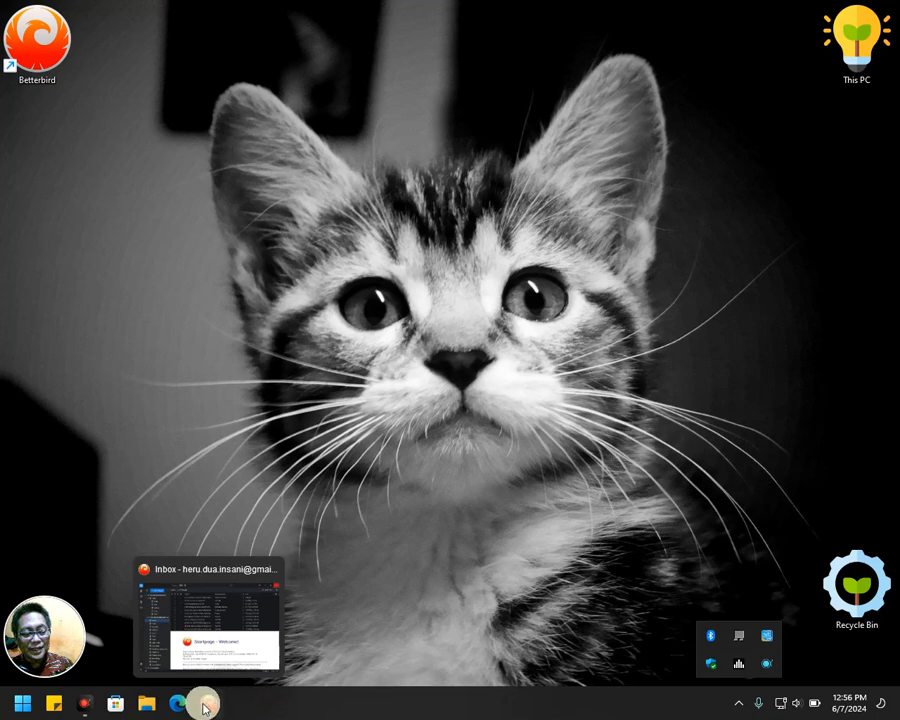
pyautogui.click(206, 706)
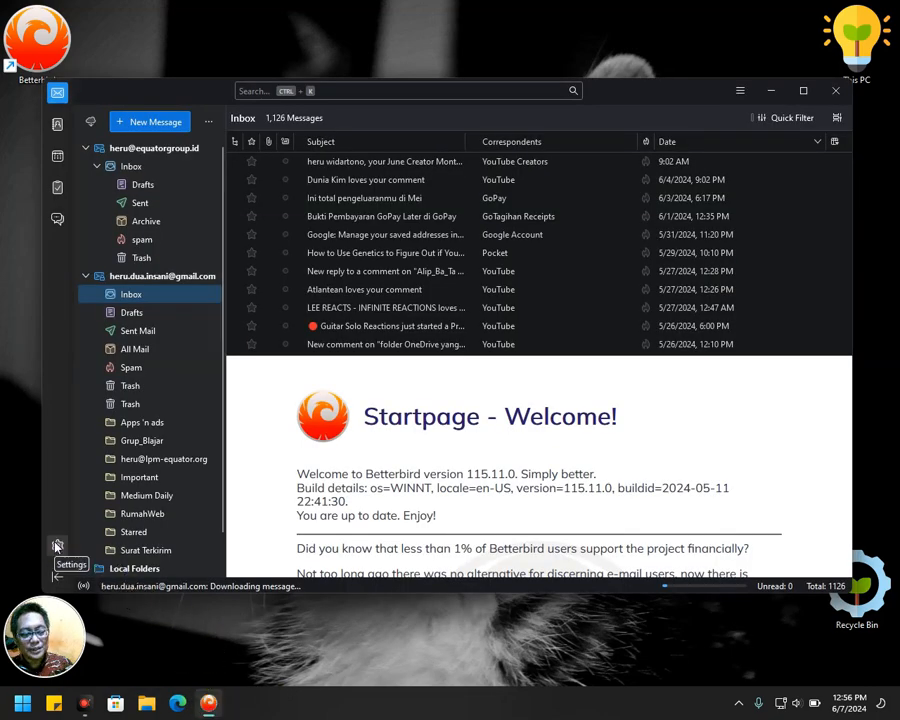
# Enable 'When Betterbird is minimized, move it to the tray', close the window, and reopen it from the tray.
pyautogui.click(57, 545)
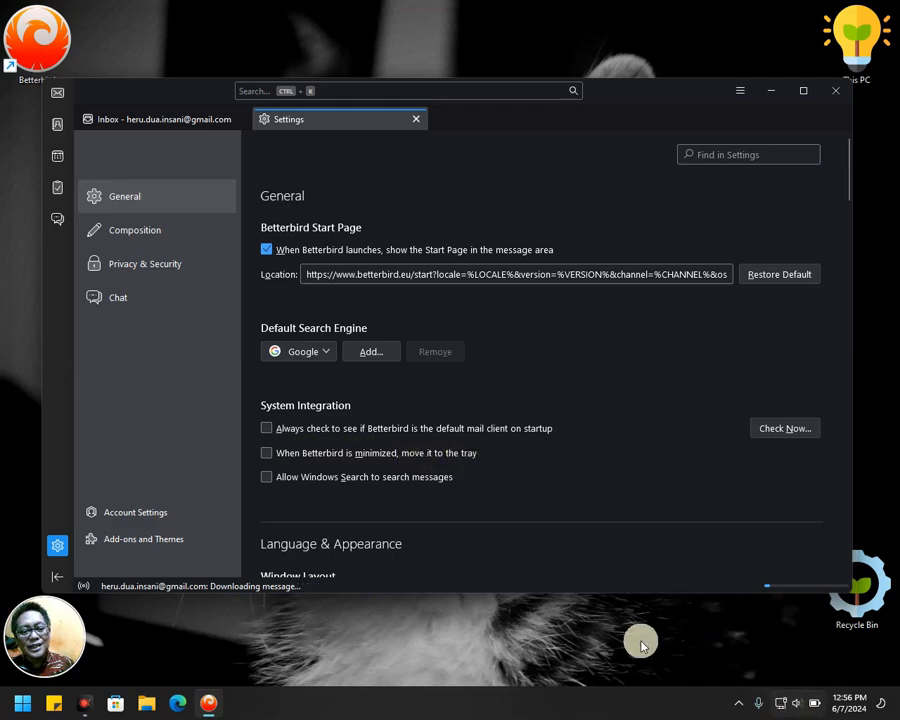
pyautogui.click(267, 455)
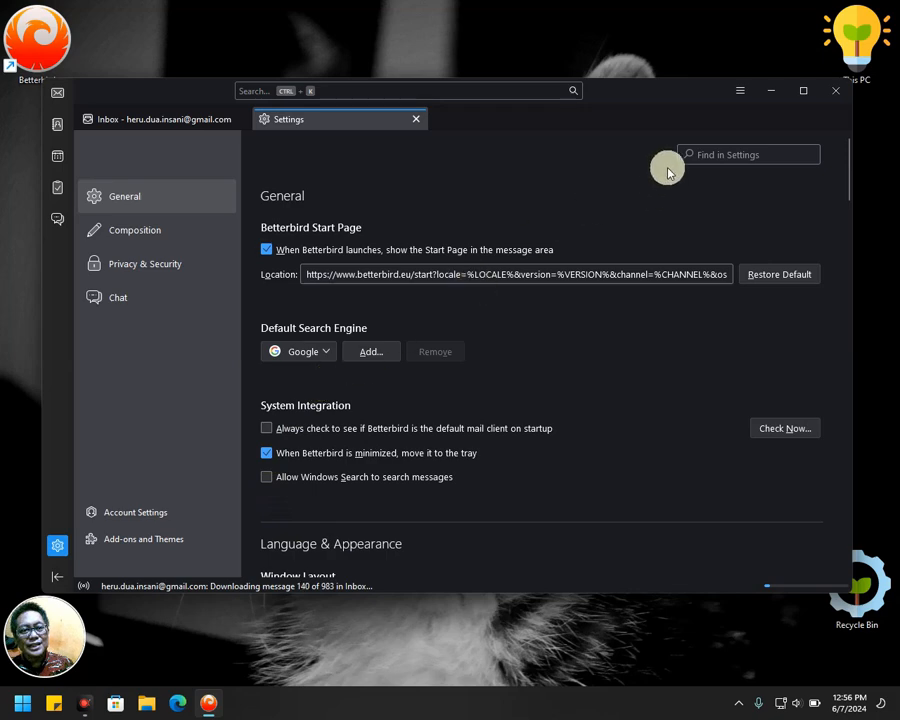
pyautogui.click(836, 95)
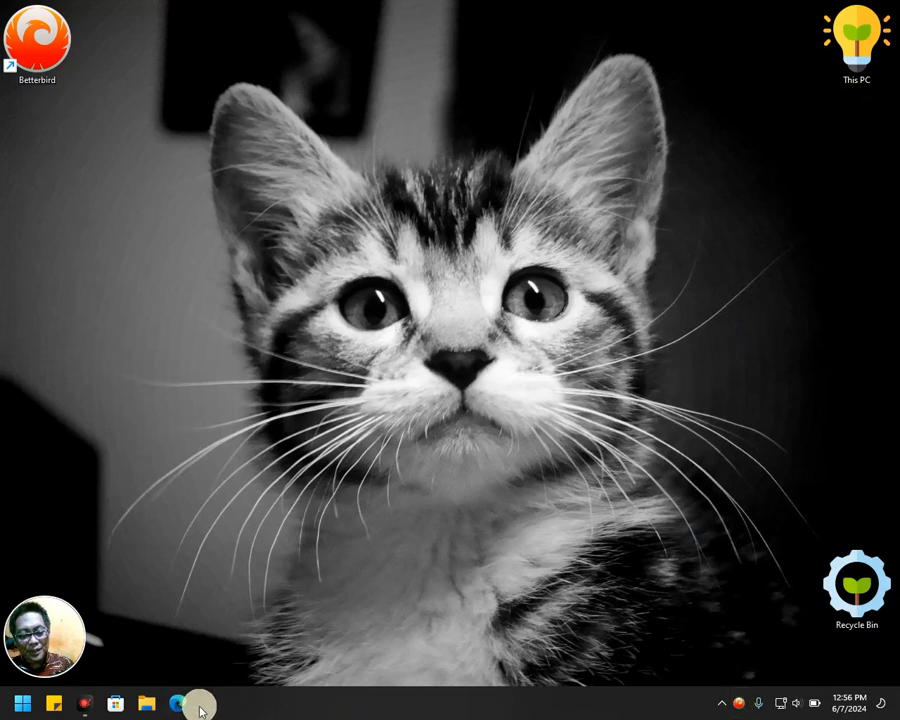
pyautogui.click(739, 708)
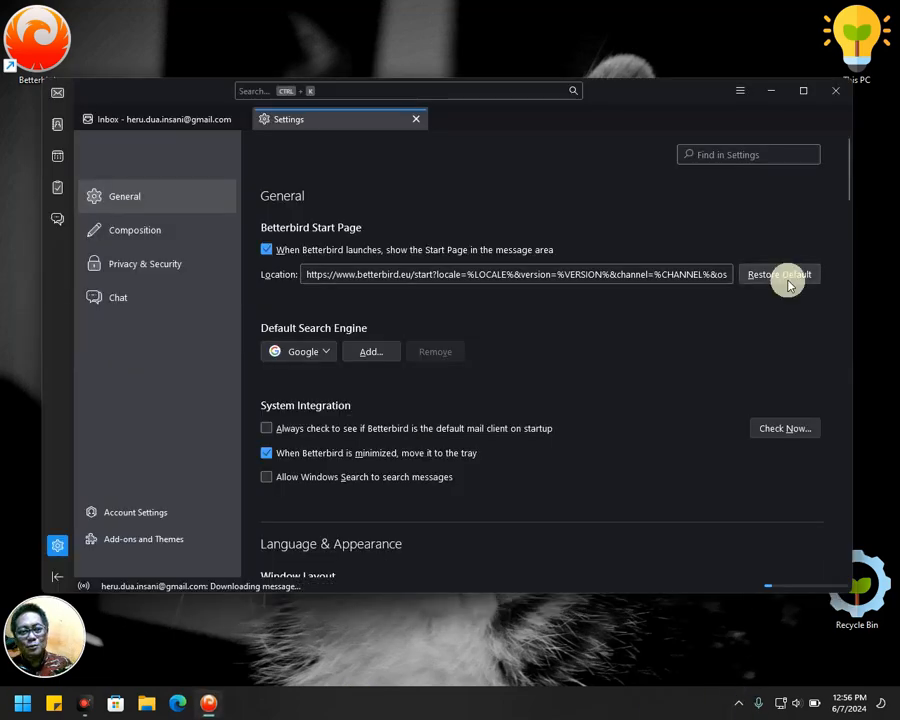
# Close Betterbird to the tray, pin its icon from the hidden-icons flyout onto the taskbar, and restore it.
pyautogui.click(837, 98)
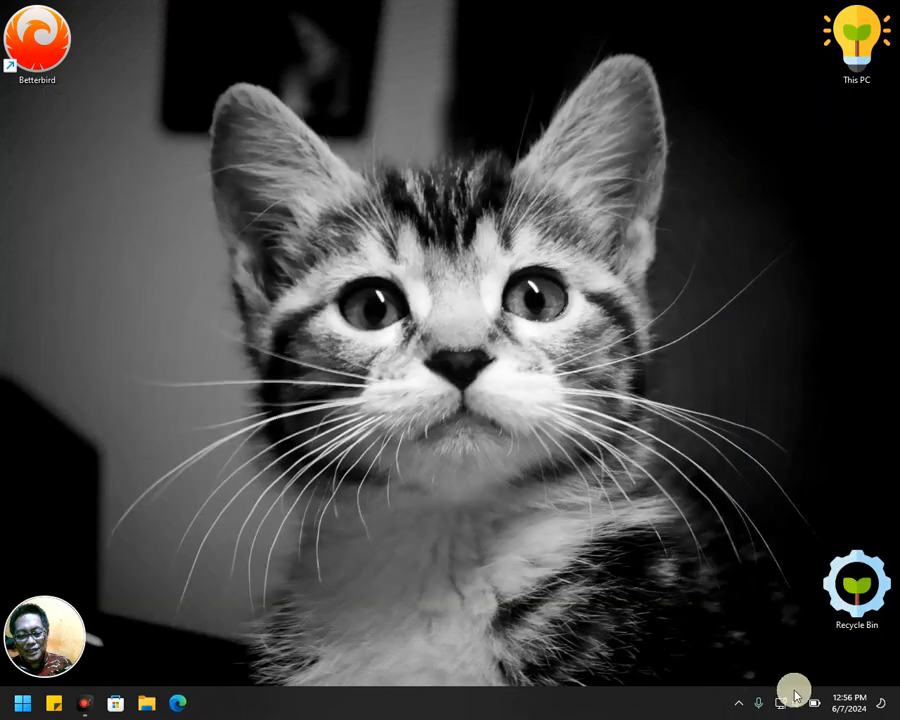
pyautogui.click(740, 706)
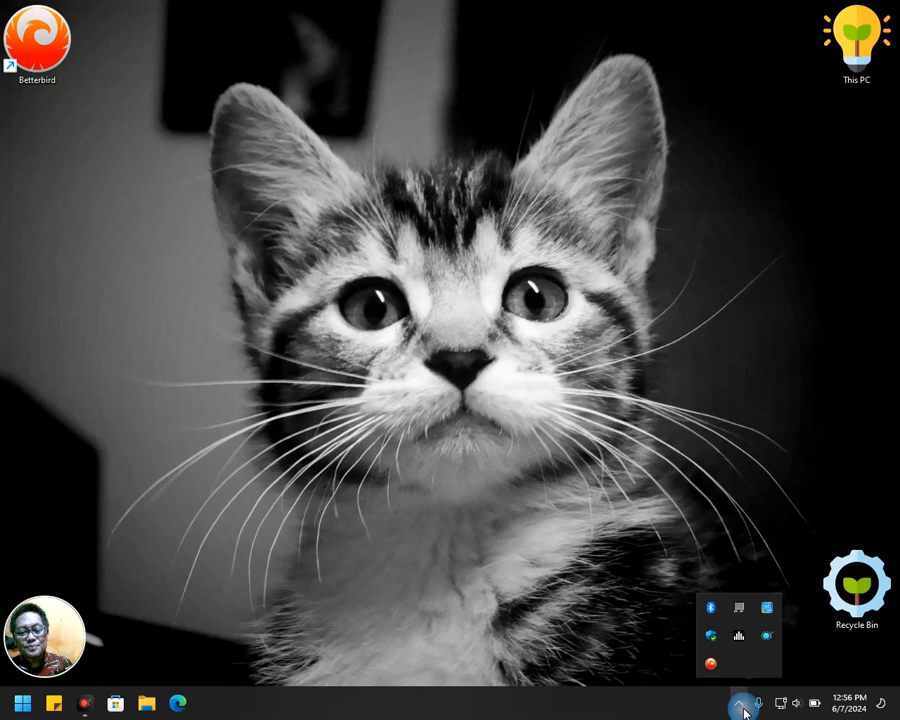
pyautogui.click(709, 663)
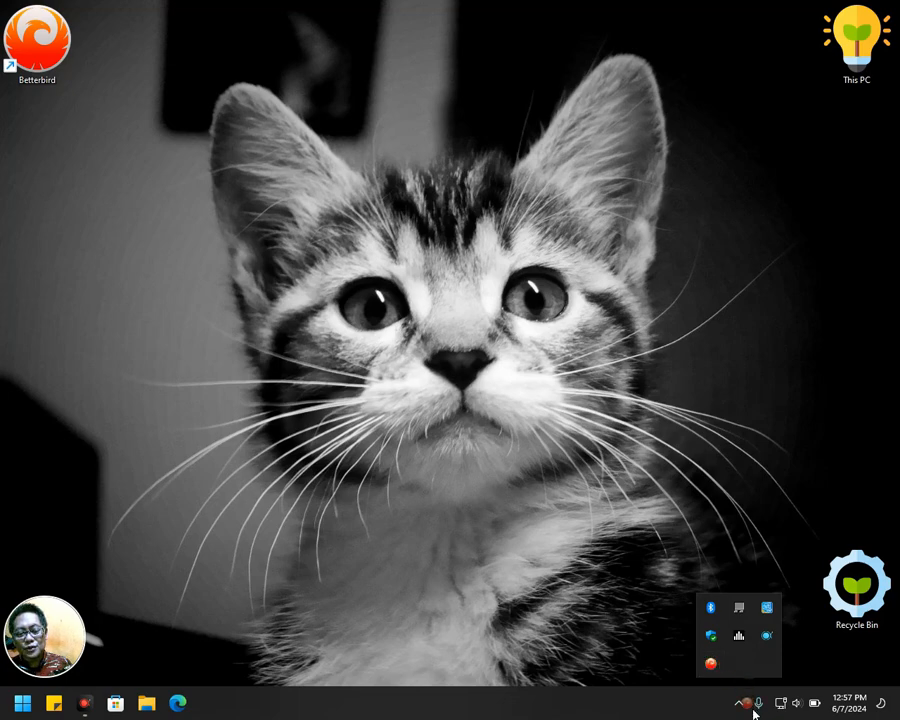
pyautogui.moveTo(754, 711); pyautogui.dragTo(754, 711)
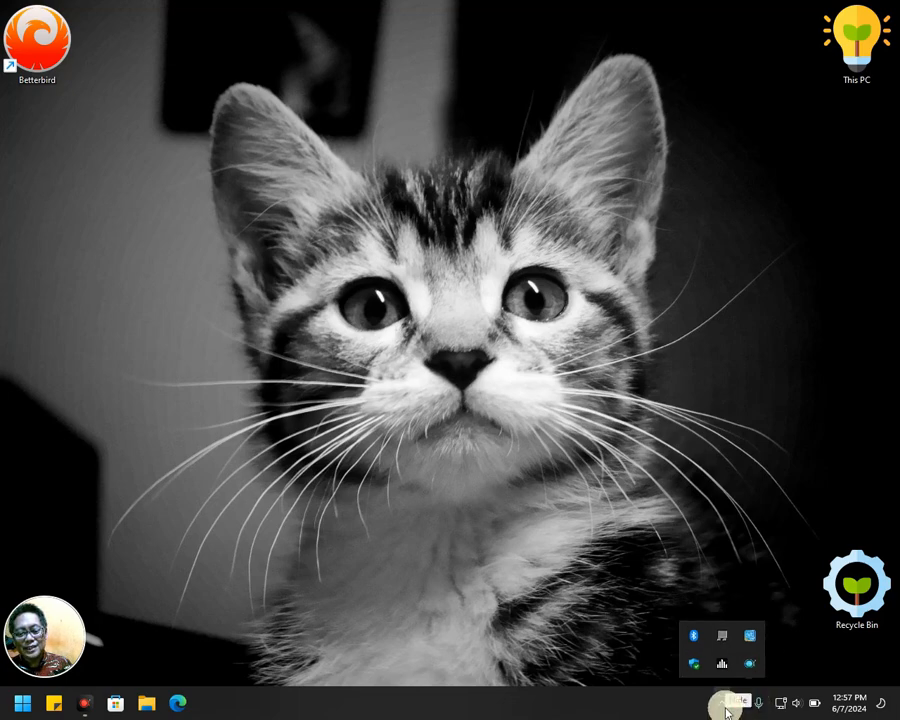
pyautogui.click(785, 712)
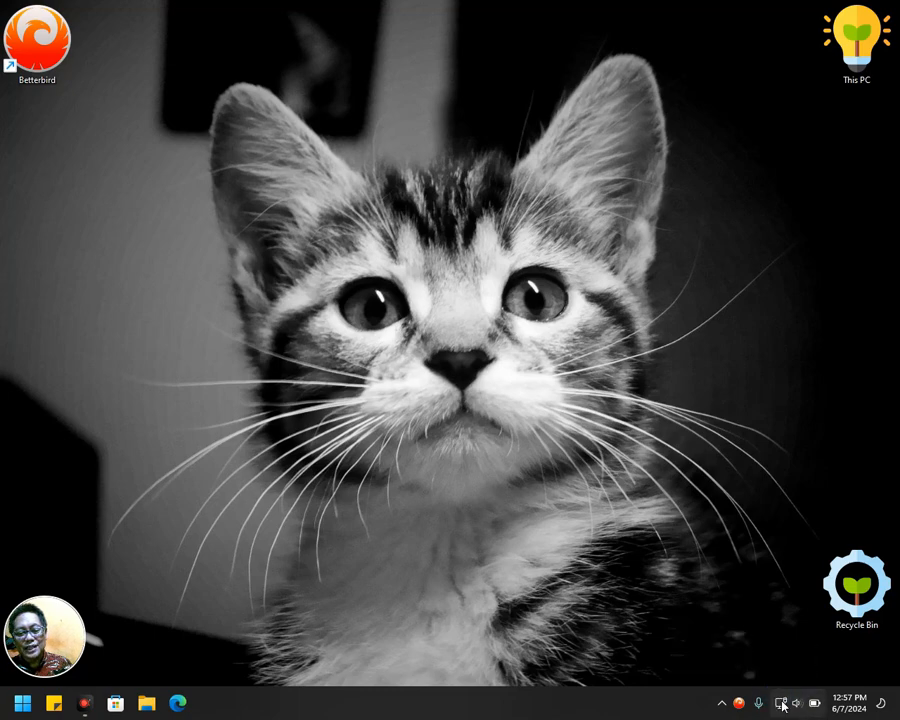
pyautogui.click(723, 703)
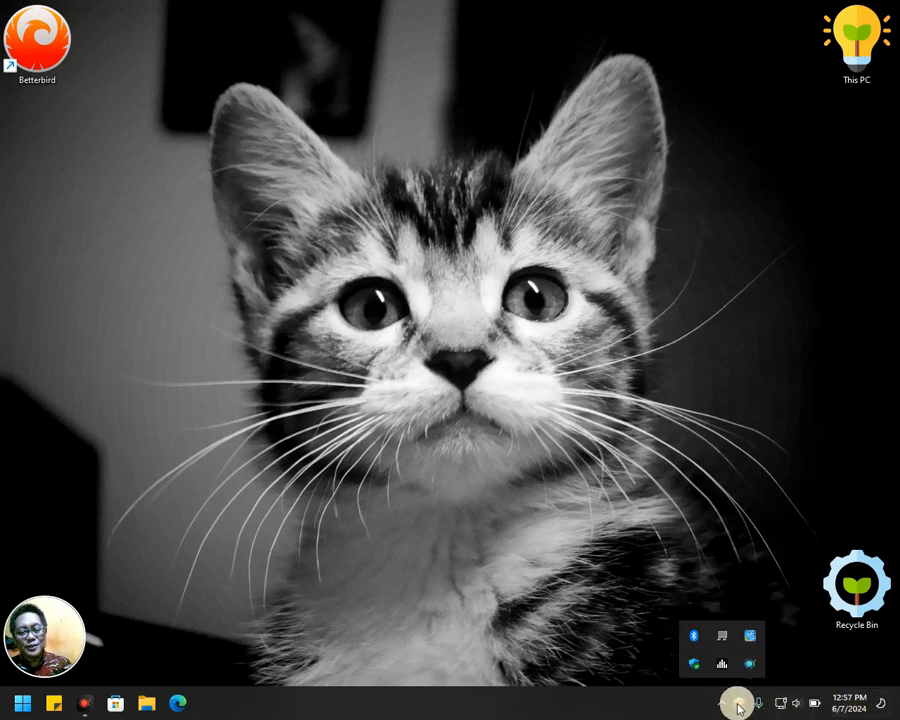
pyautogui.moveTo(740, 710); pyautogui.dragTo(739, 706)
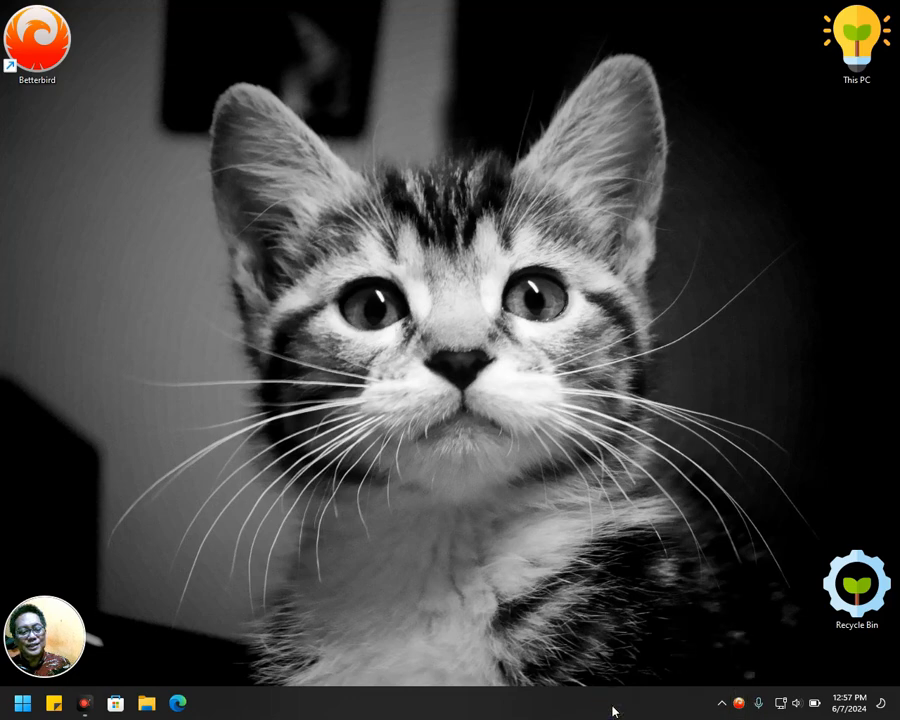
pyautogui.click(740, 706)
pyautogui.click(416, 119)
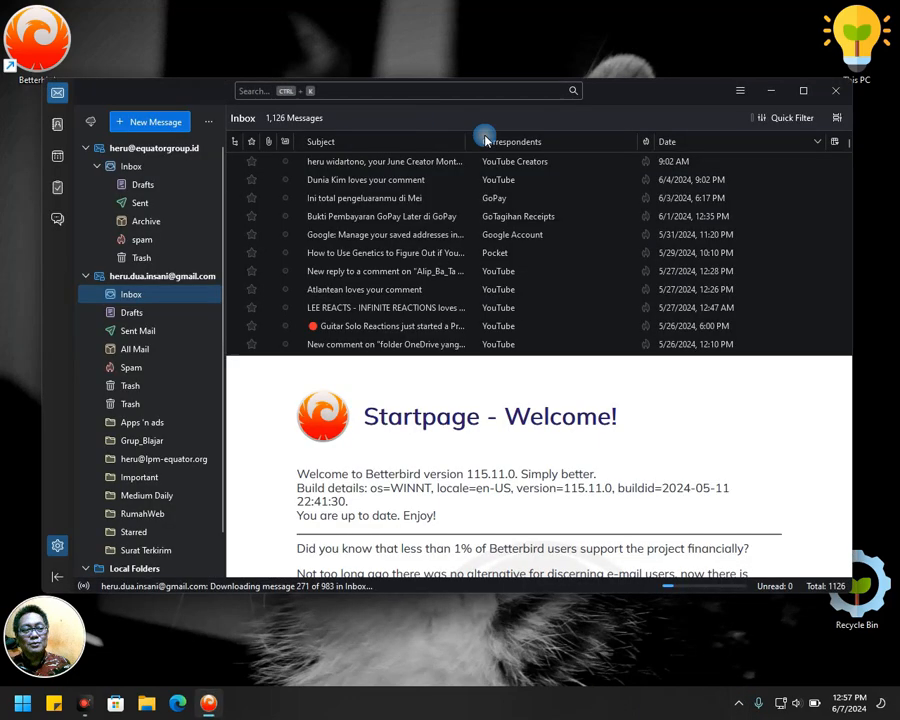
pyautogui.click(837, 92)
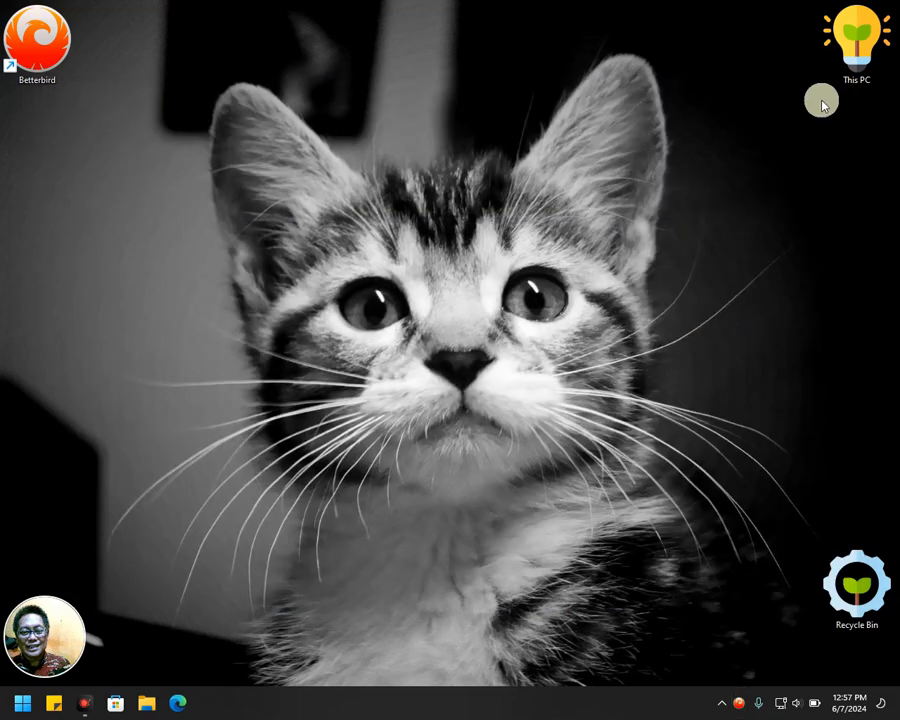
pyautogui.click(740, 706)
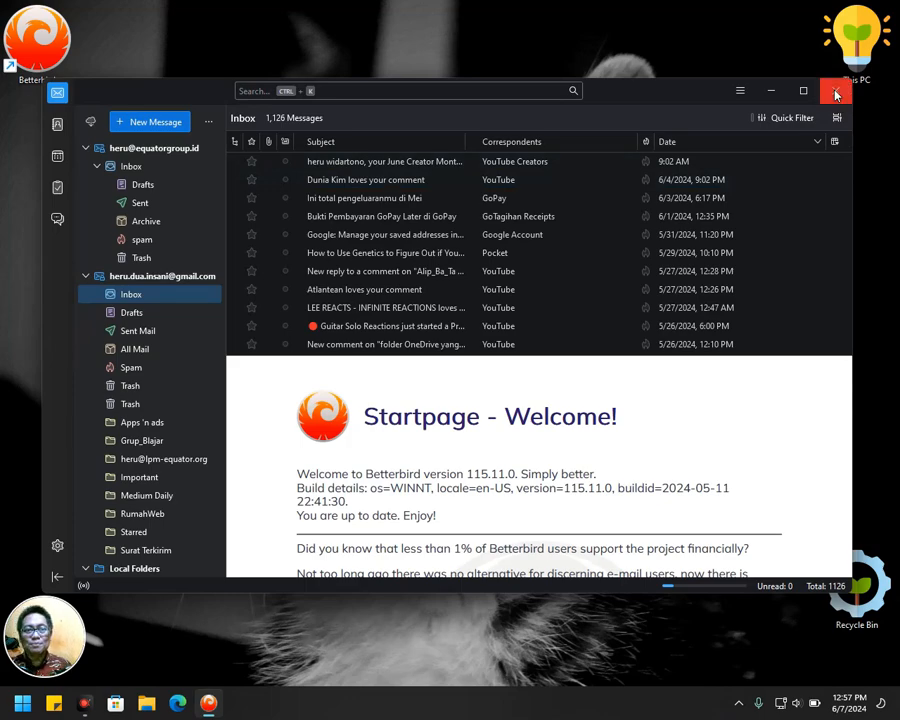
pyautogui.click(837, 92)
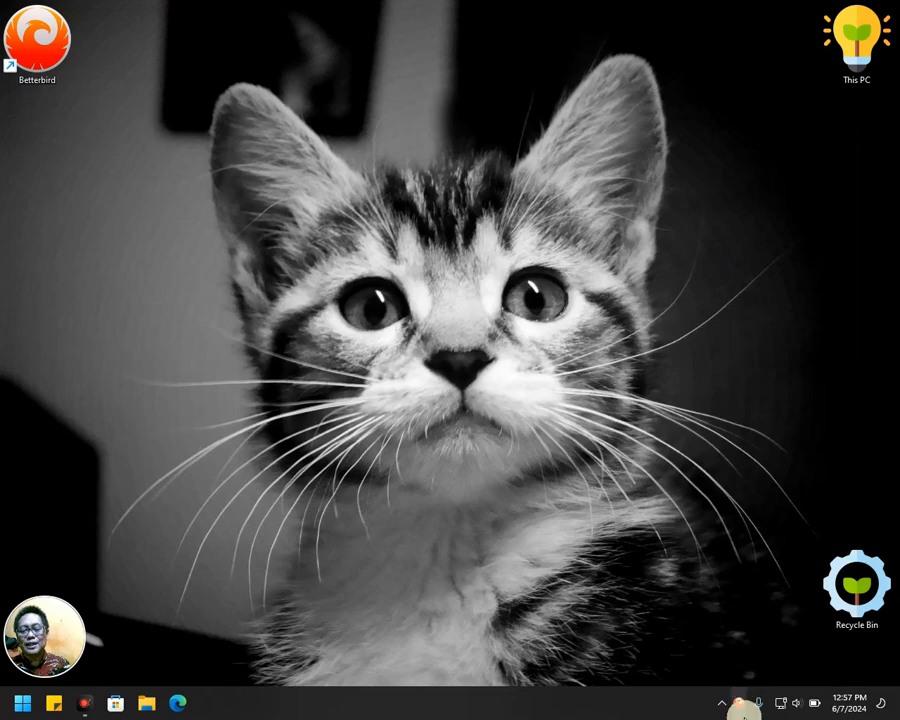
pyautogui.click(740, 704)
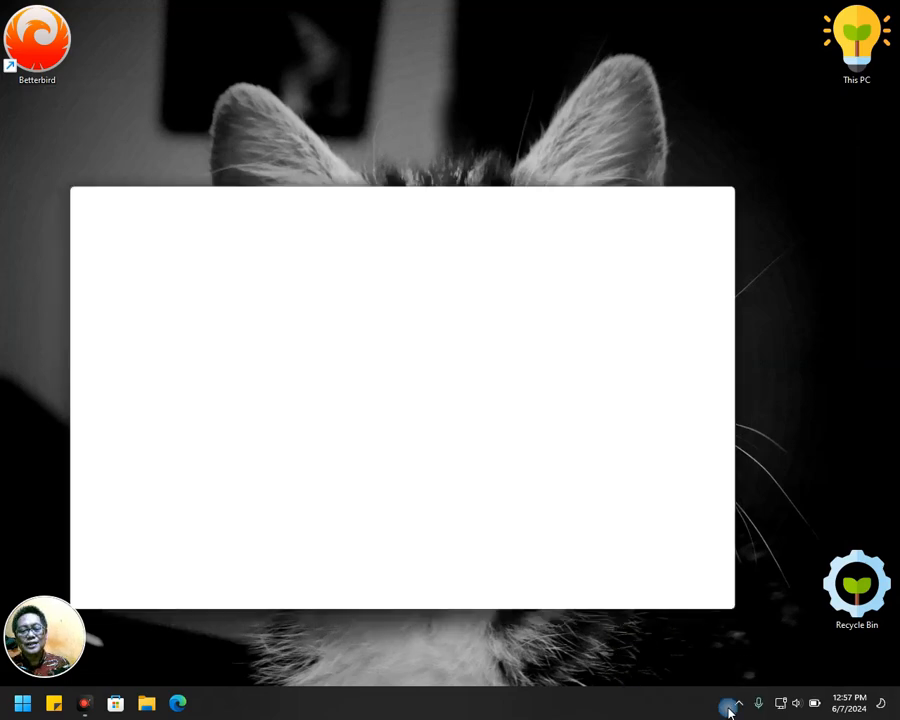
pyautogui.click(58, 545)
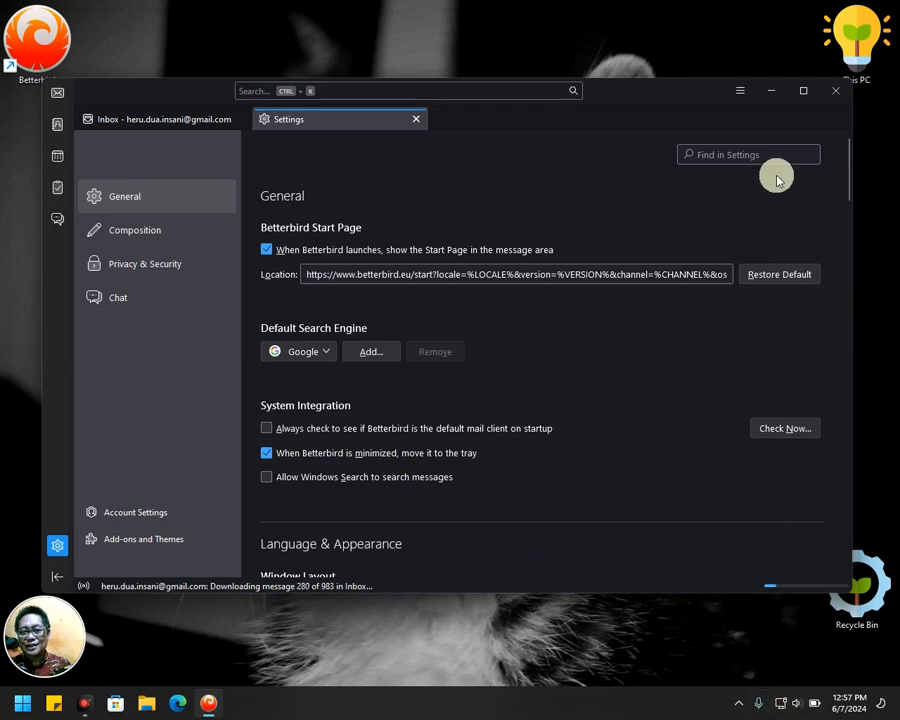
pyautogui.click(416, 119)
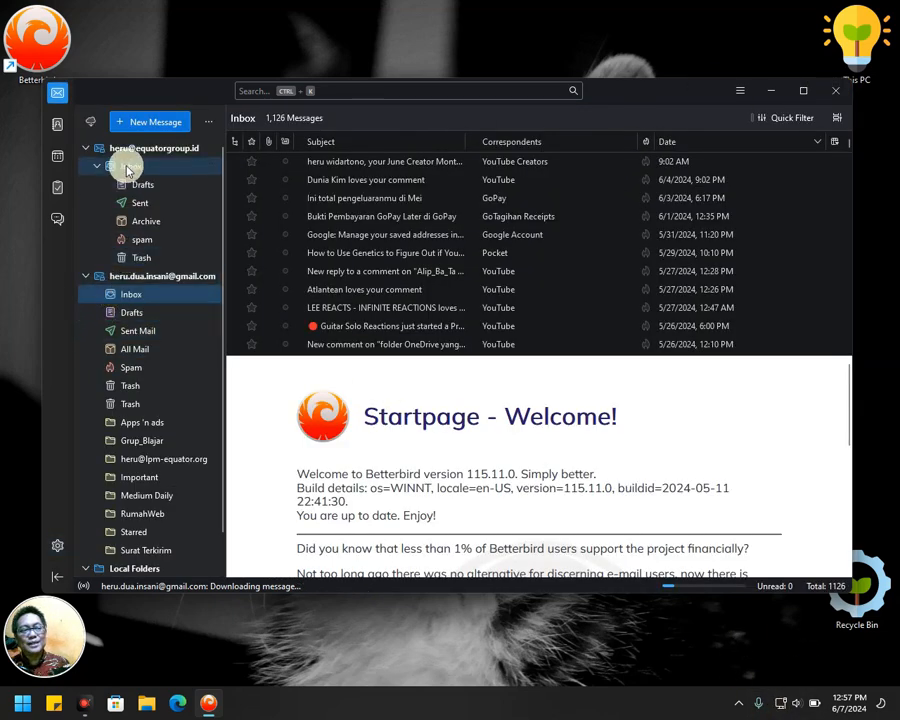
# Browse the first account's Inbox, then open and close an empty message from that account.
pyautogui.click(89, 168)
pyautogui.click(96, 167)
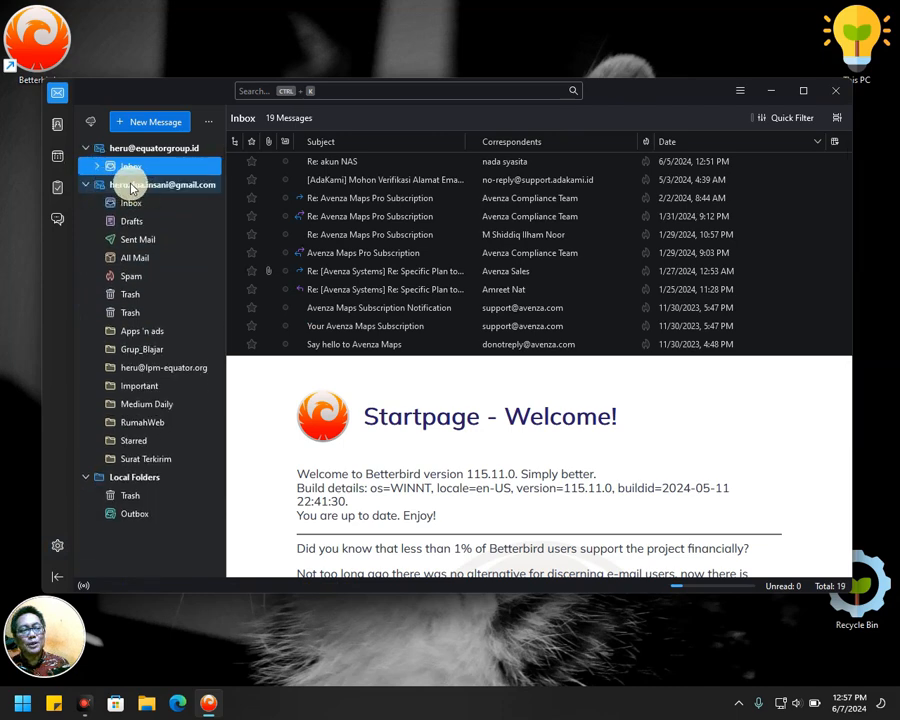
pyautogui.click(96, 166)
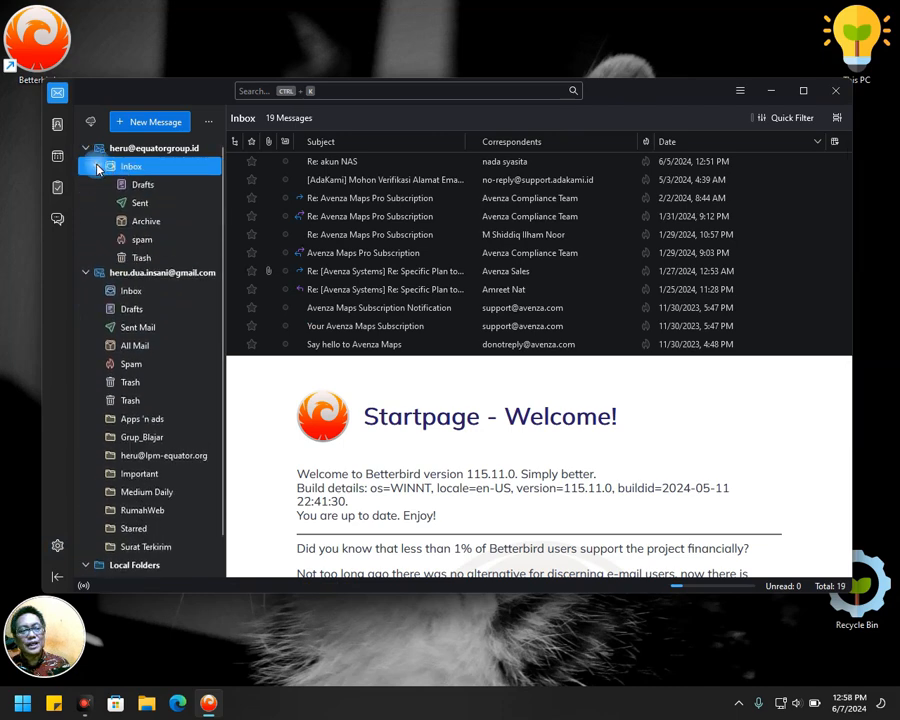
pyautogui.click(159, 150)
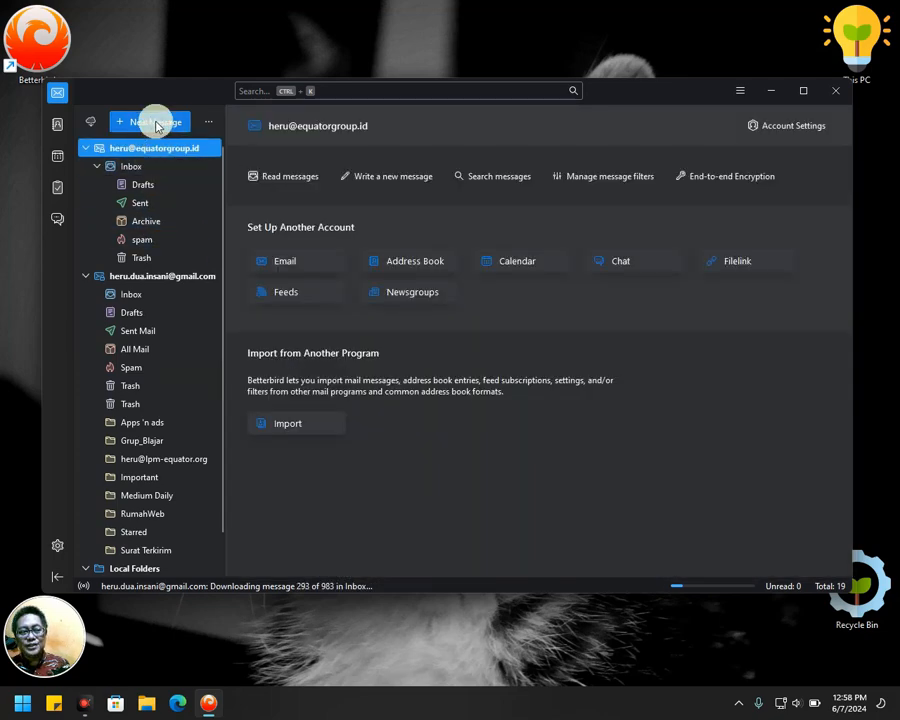
pyautogui.click(156, 122)
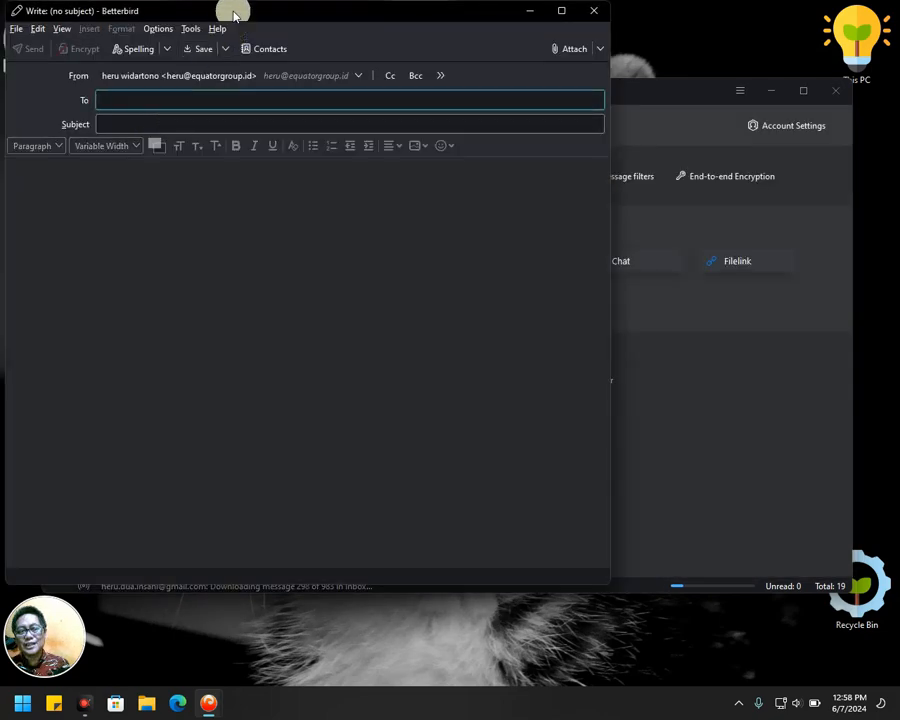
pyautogui.moveTo(235, 14); pyautogui.dragTo(330, 87)
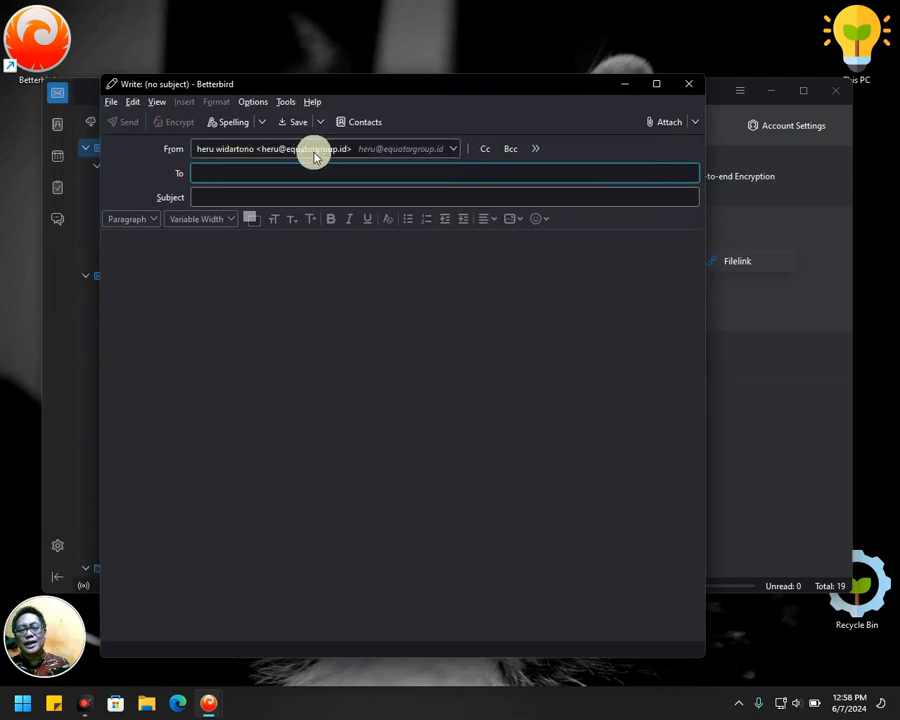
pyautogui.click(688, 84)
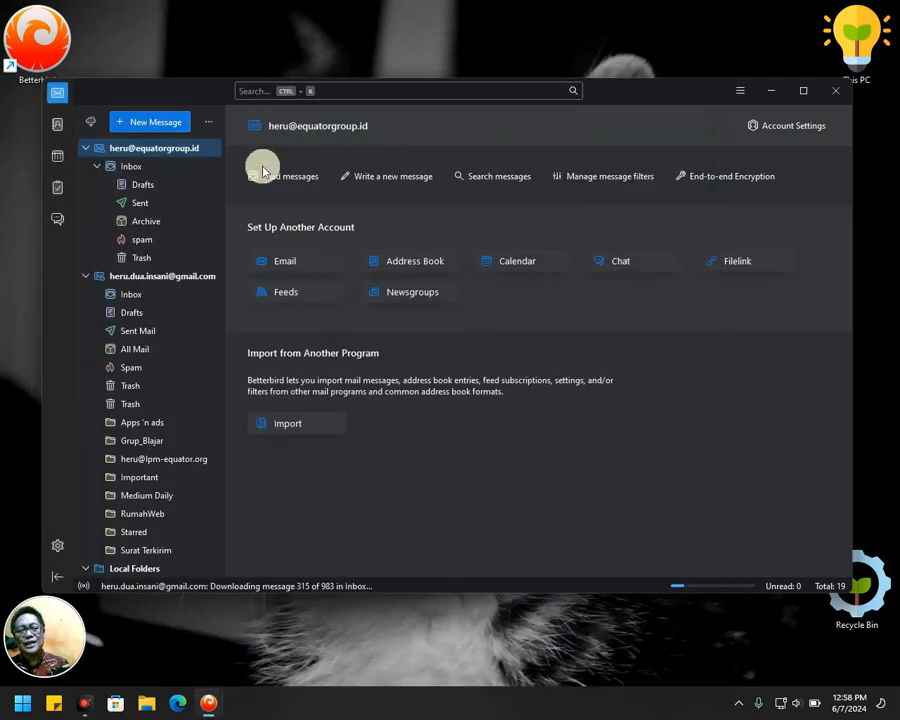
# Start a Gmail message, switch its sender to the company identity, then discard it.
pyautogui.click(158, 277)
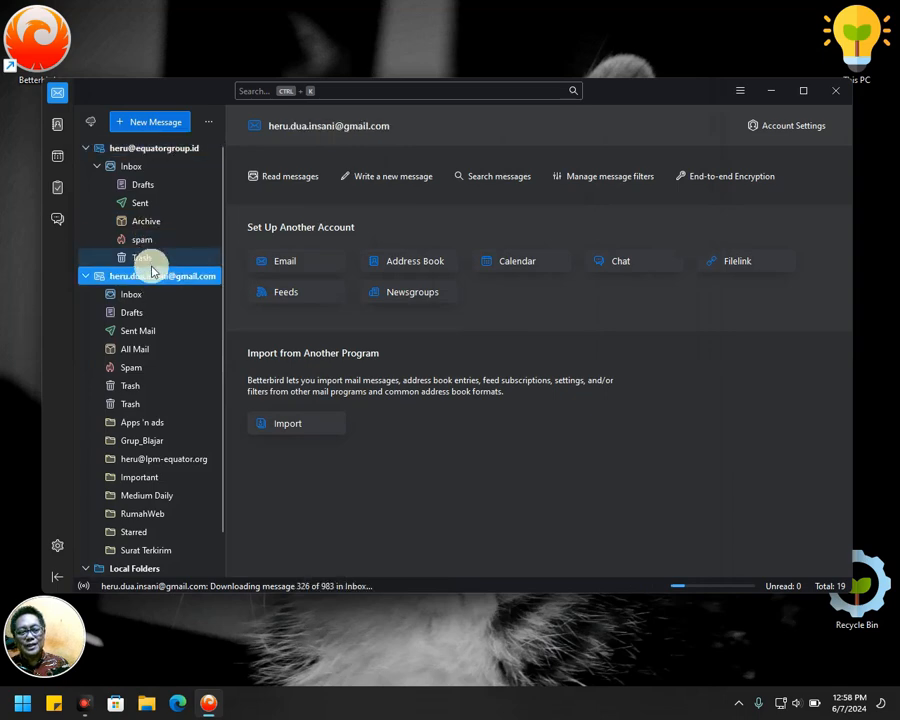
pyautogui.click(157, 123)
pyautogui.moveTo(227, 8); pyautogui.dragTo(315, 68)
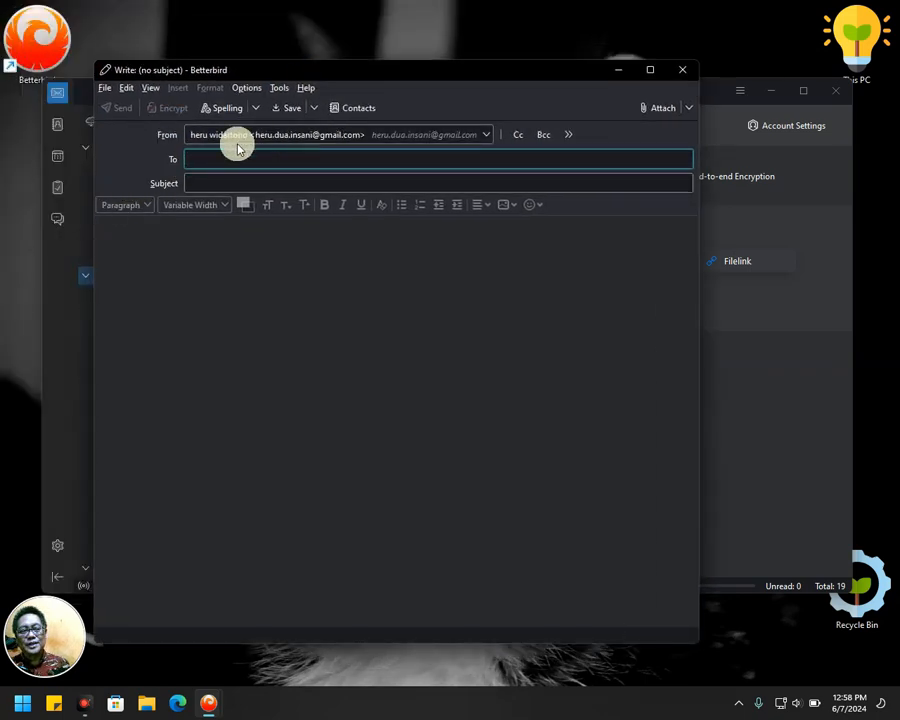
pyautogui.click(486, 135)
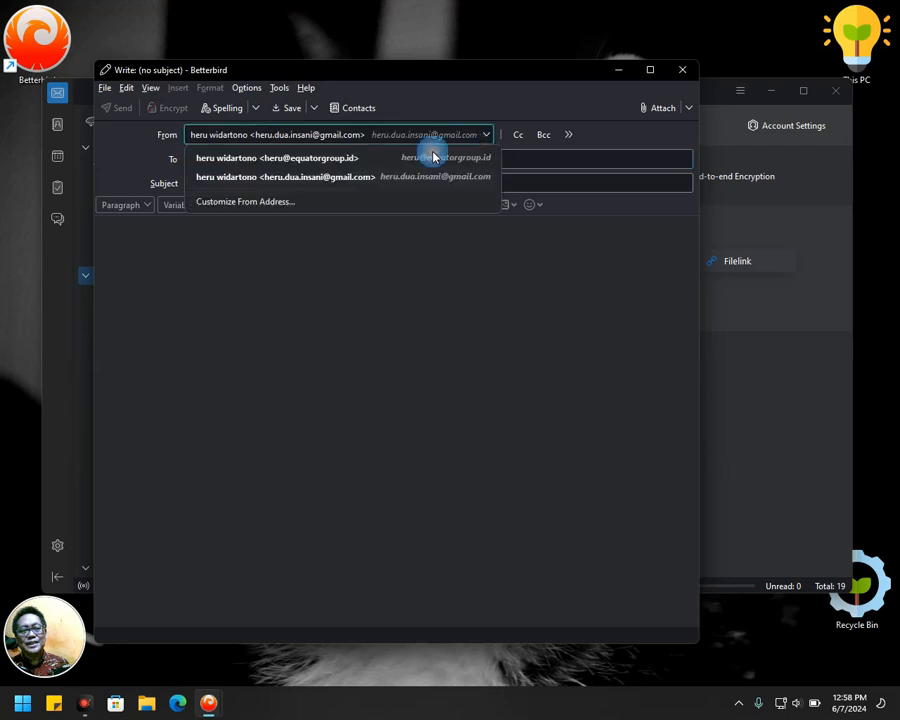
pyautogui.click(301, 163)
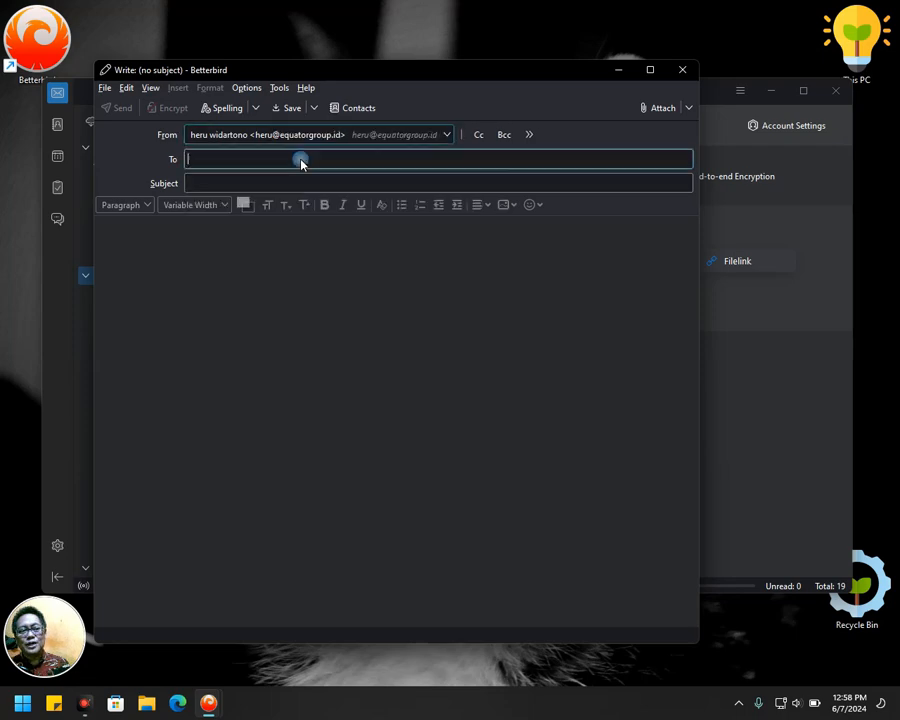
pyautogui.click(449, 136)
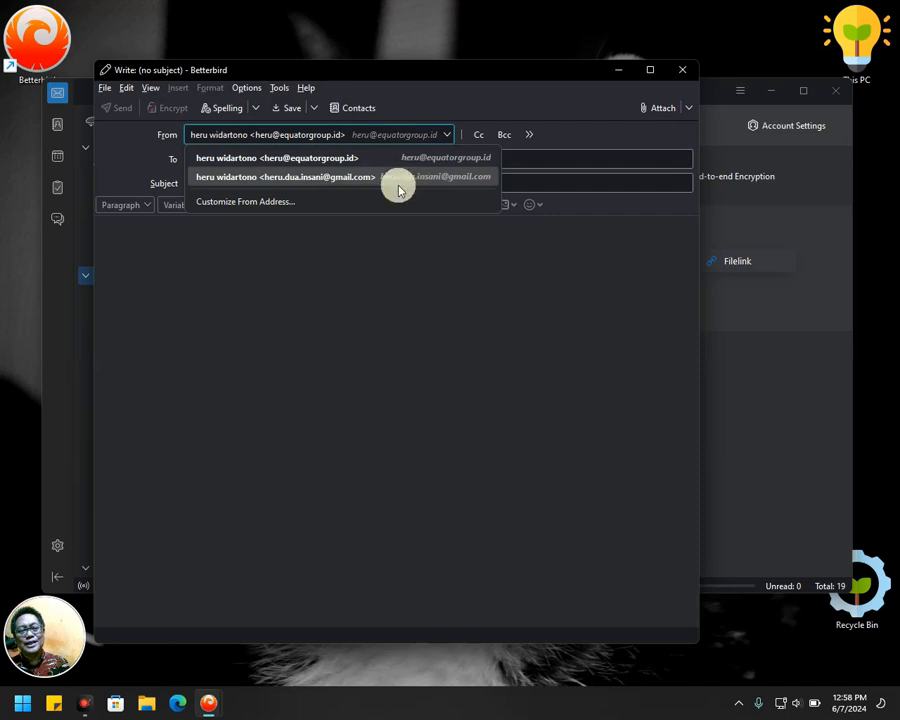
pyautogui.click(683, 71)
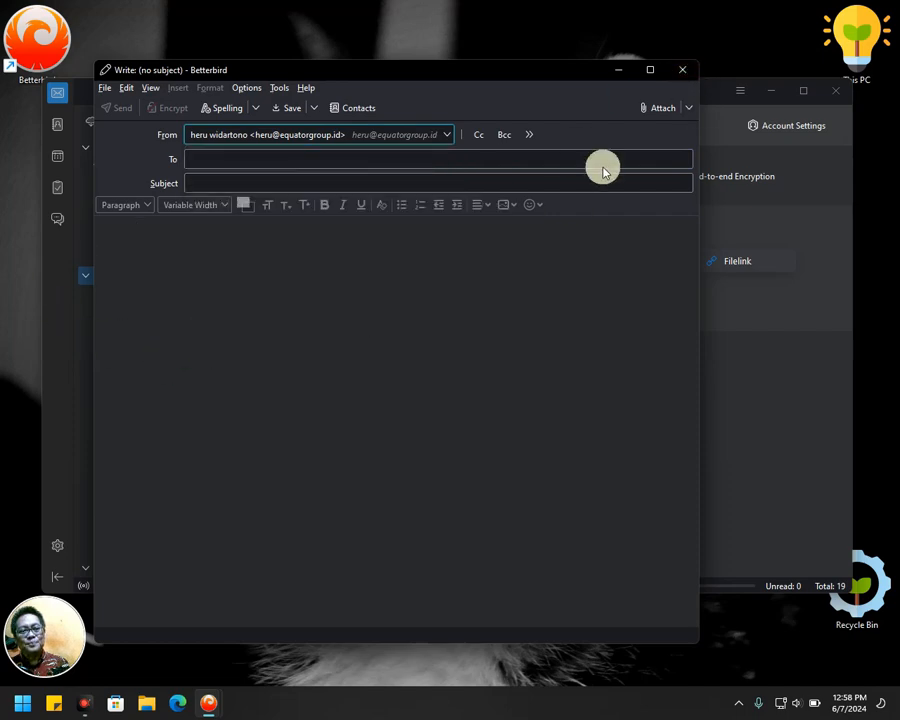
pyautogui.click(683, 70)
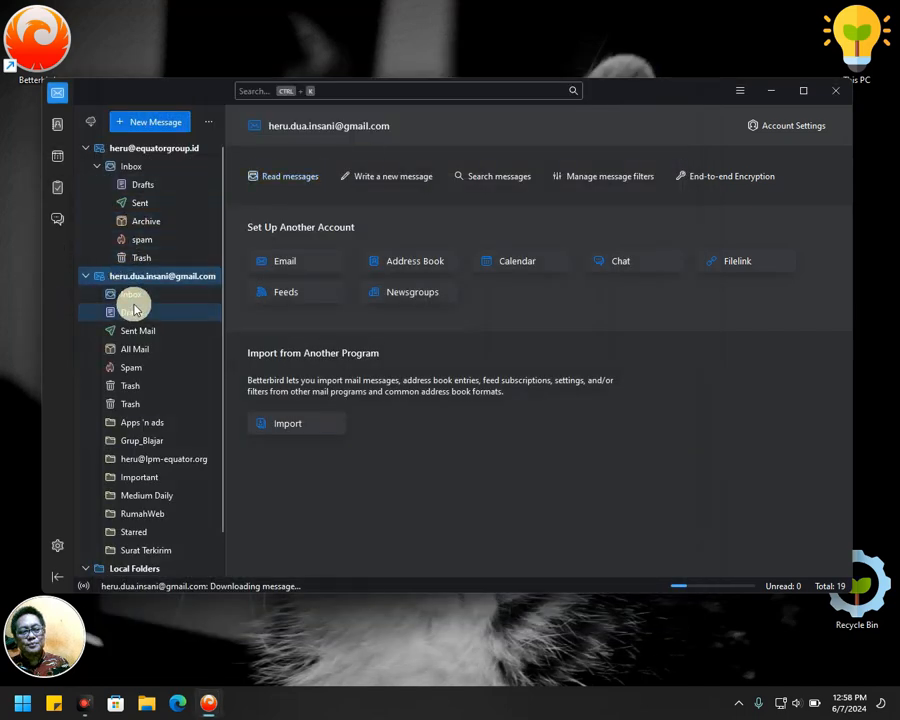
# Preview the 'Bukti Pembayaran GoPay Later' email in Gmail, then check the first account's Inbox.
pyautogui.click(131, 294)
pyautogui.click(366, 198)
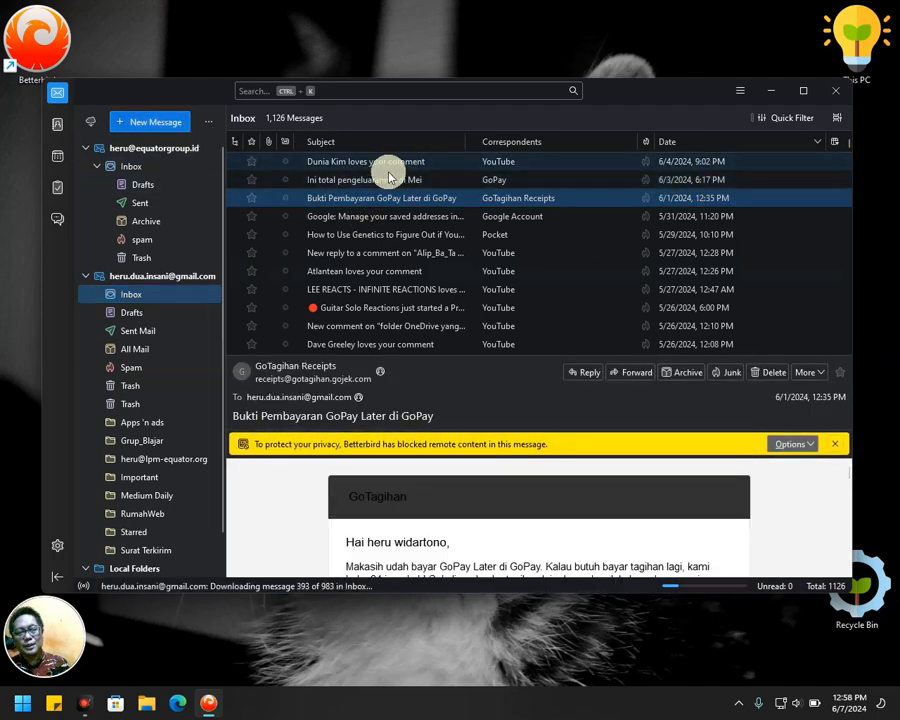
pyautogui.click(147, 279)
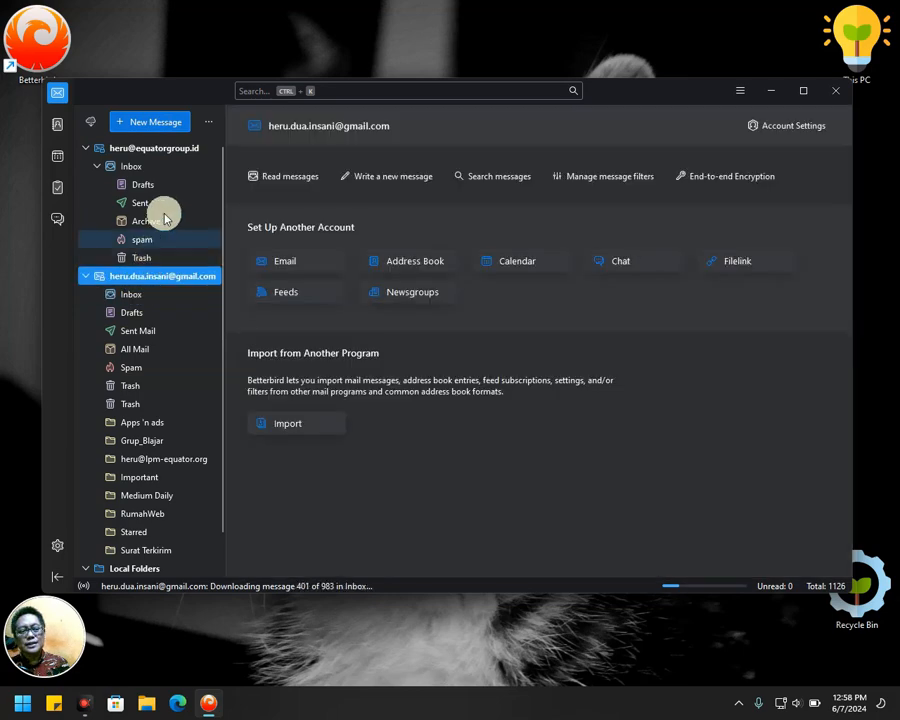
pyautogui.click(131, 166)
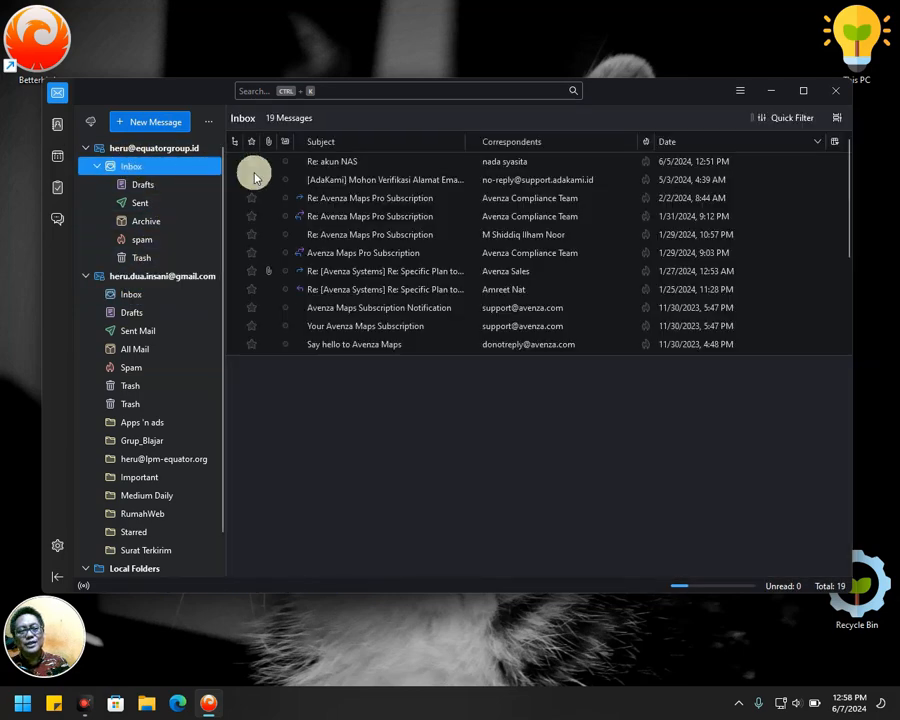
pyautogui.click(139, 154)
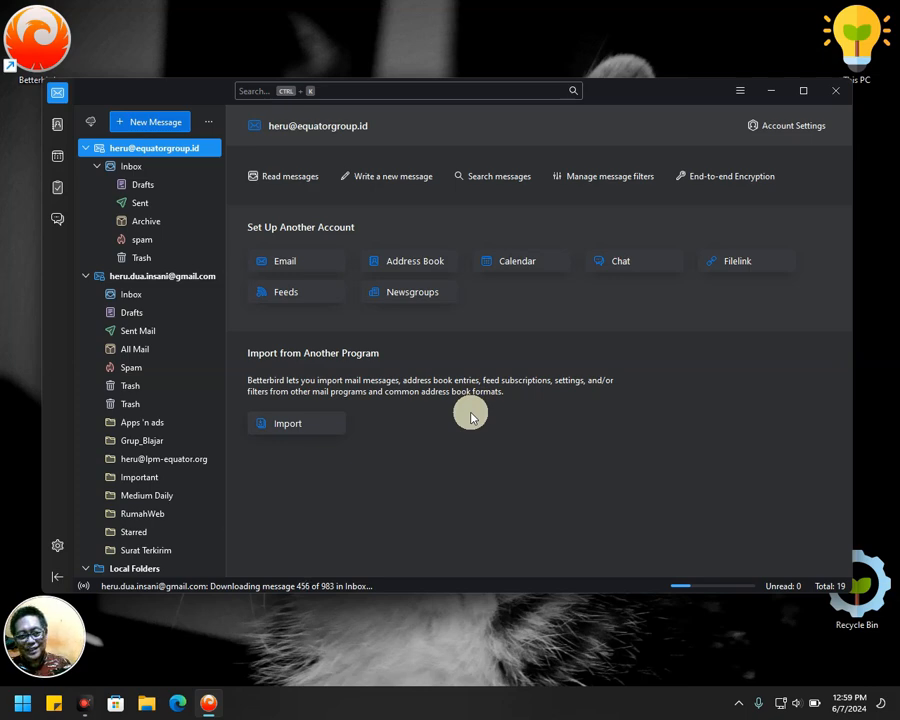
# Pin Betterbird to Start from its desktop shortcut.
pyautogui.click(40, 40)
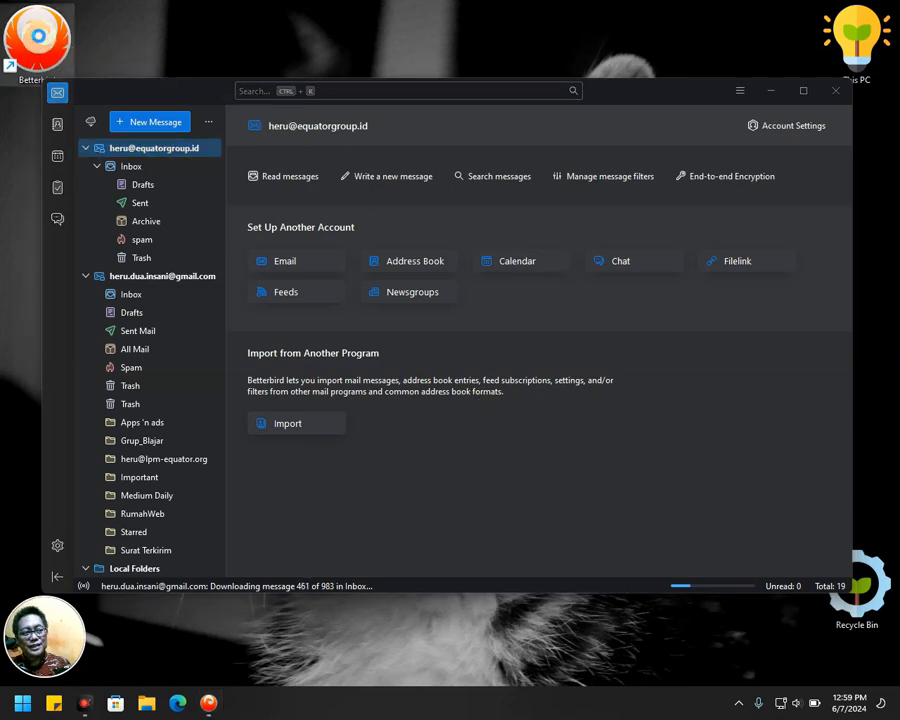
pyautogui.rightClick(40, 42)
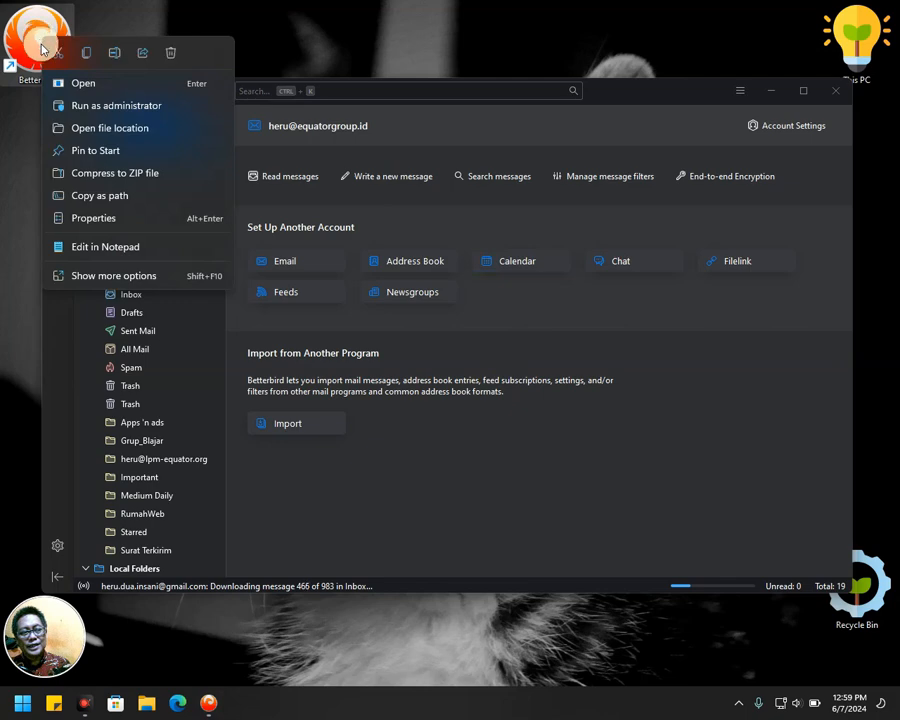
pyautogui.click(119, 152)
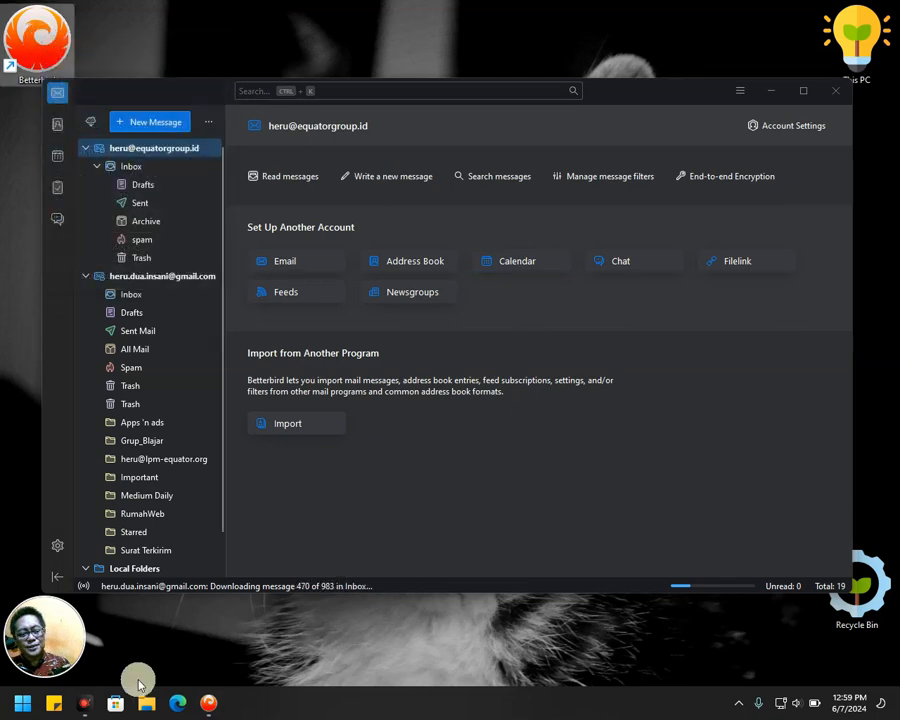
# Launch Betterbird from its new pin in the Start menu's Pinned list.
pyautogui.press('super')
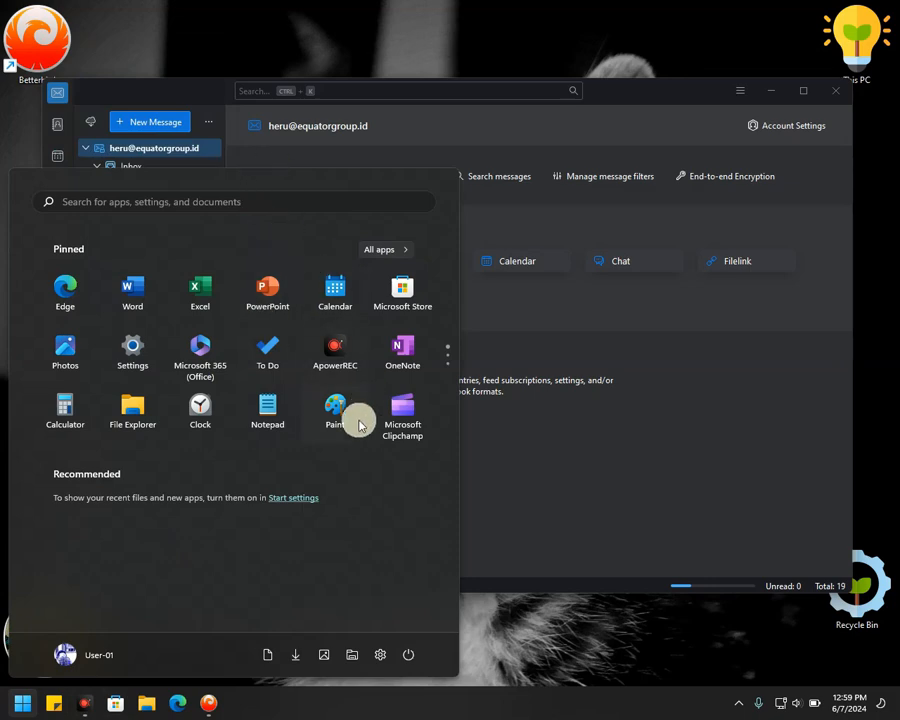
pyautogui.scroll(-1, 357, 412)
pyautogui.scroll(-1, 357, 400)
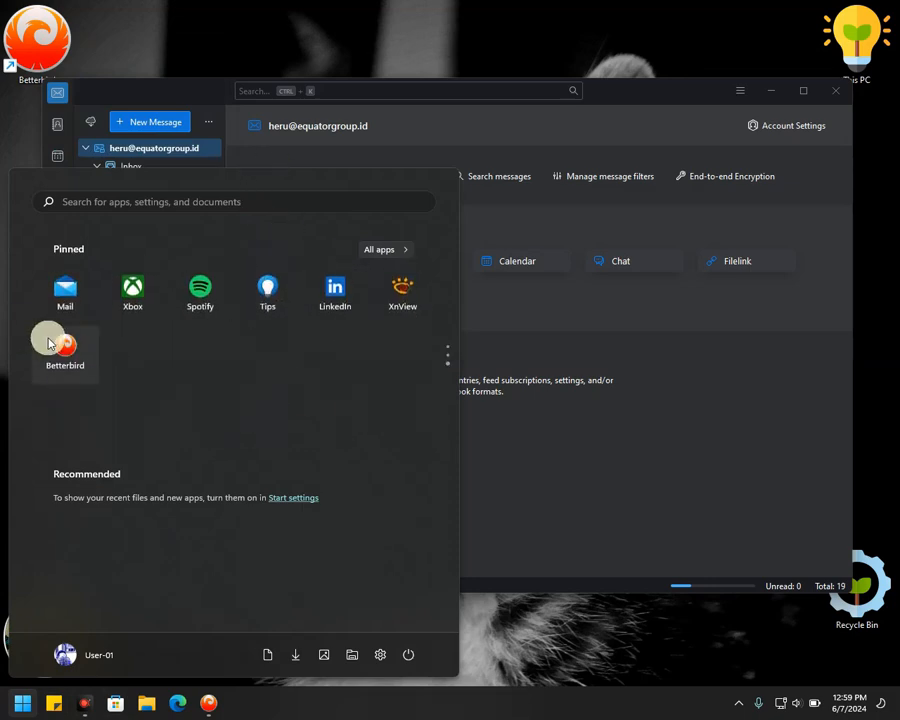
pyautogui.click(646, 490)
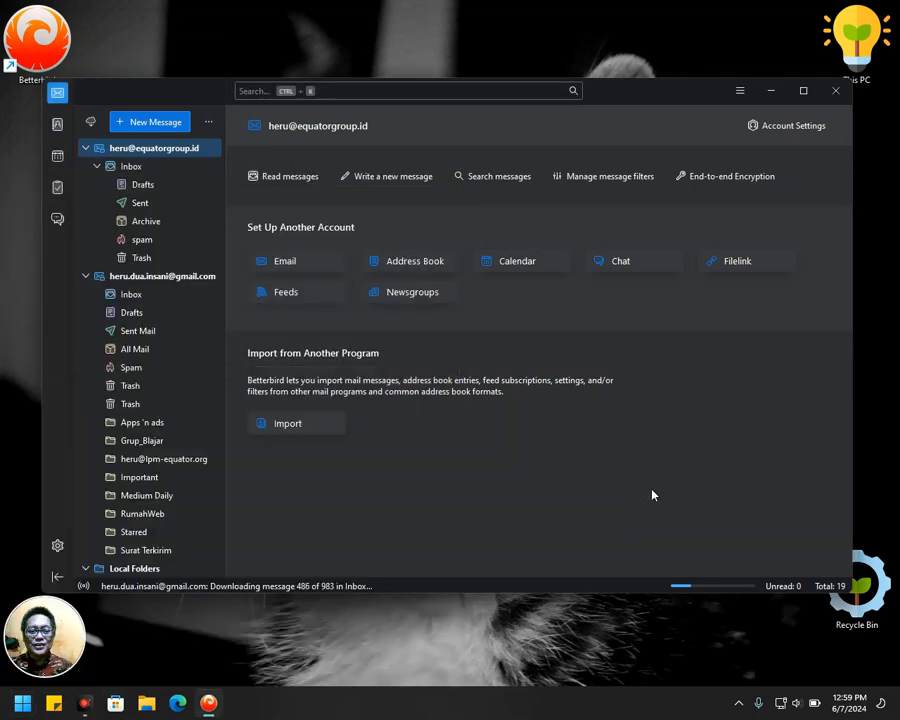